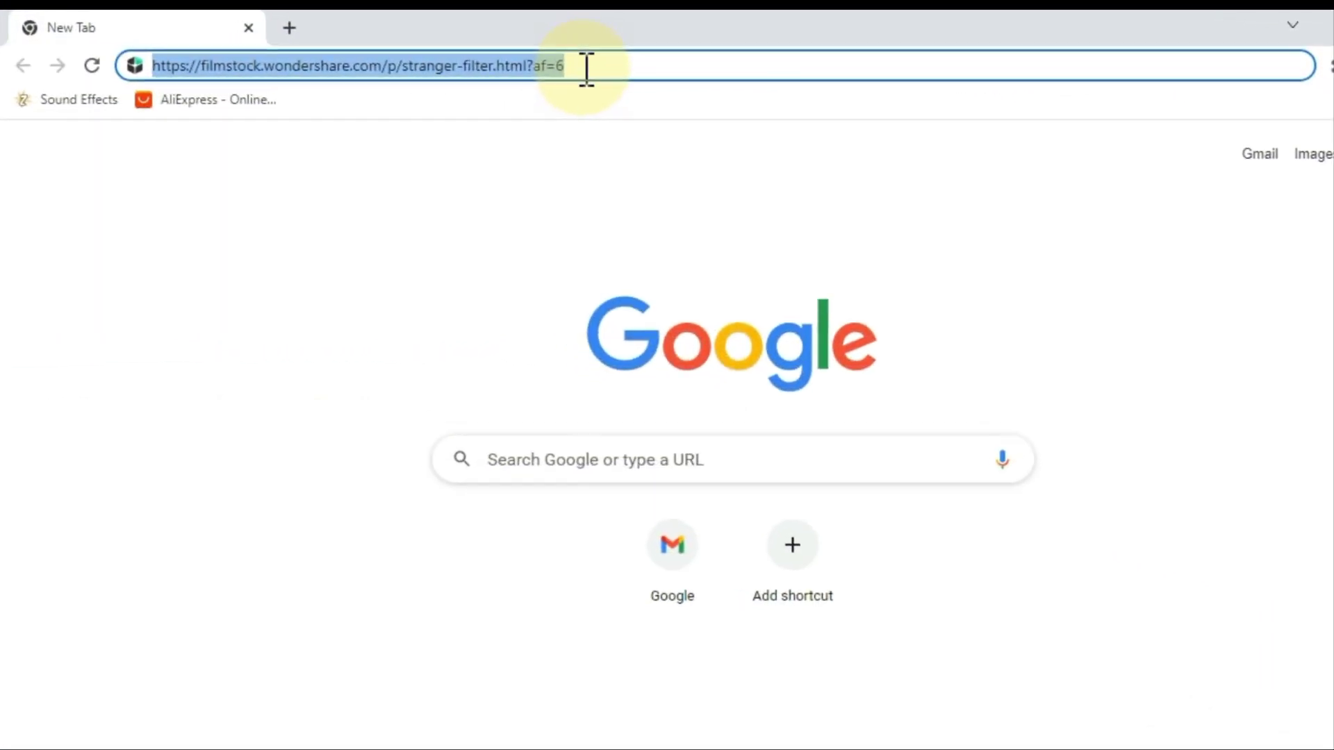
# Open the Stranger Filter pack page, play its preview and review its 7 titles, 5 elements and 31 effects.
pyautogui.press('Return')
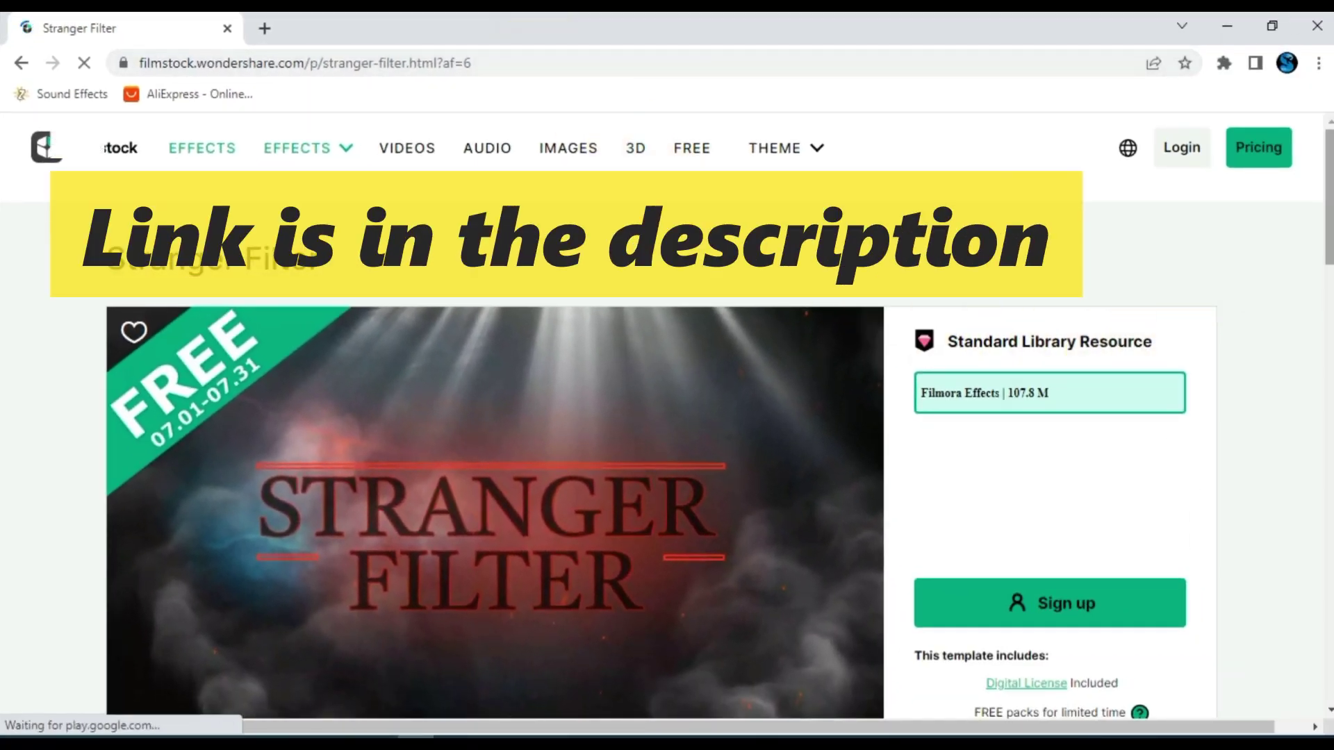
pyautogui.moveTo(1329, 198); pyautogui.dragTo(1328, 232)
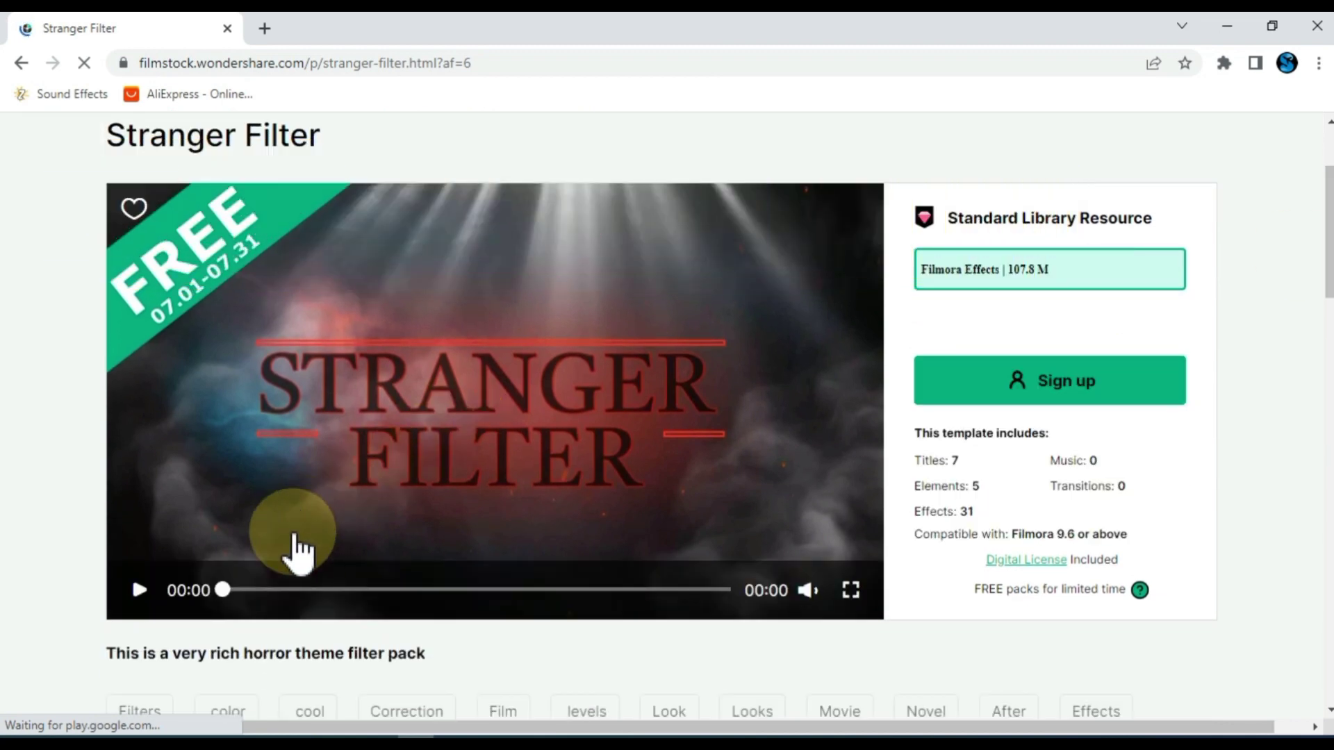
pyautogui.click(139, 590)
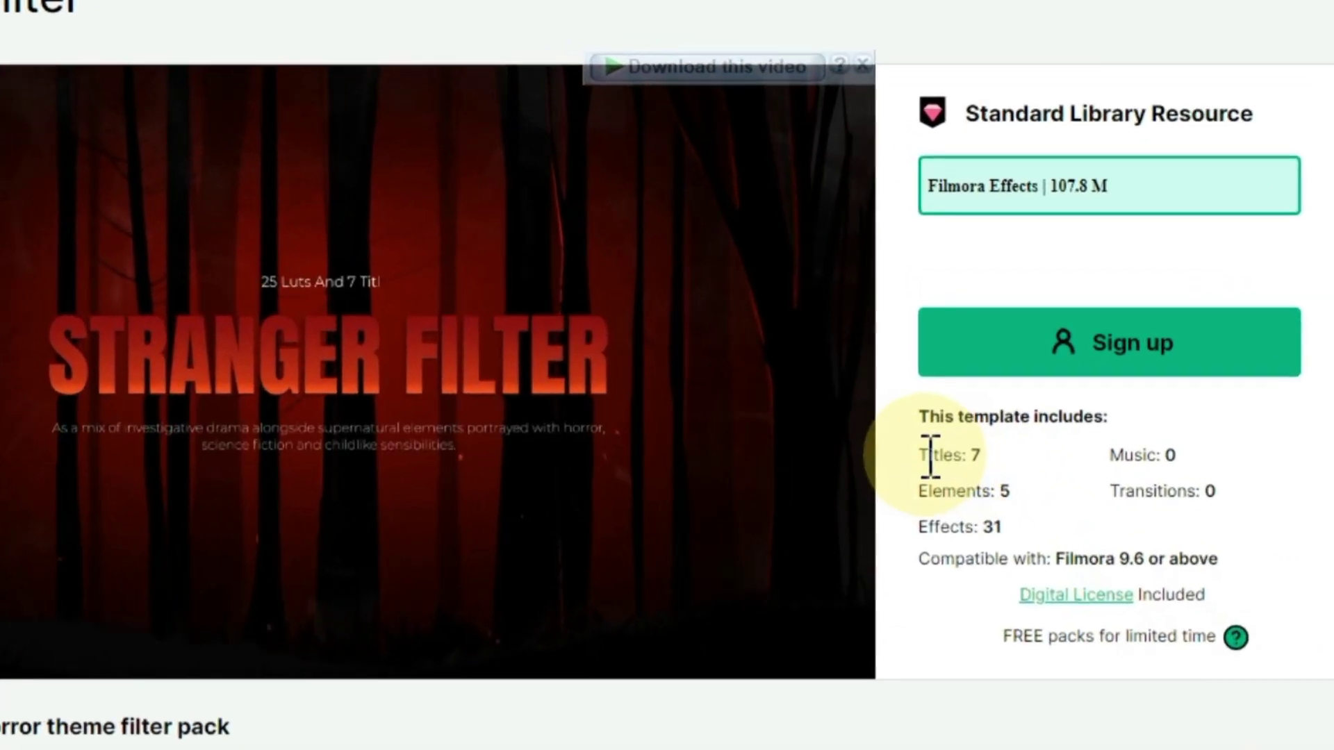
pyautogui.moveTo(913, 460)
pyautogui.mouseDown()
pyautogui.moveTo(964, 459)
pyautogui.moveTo(1021, 494)
pyautogui.mouseUp()
pyautogui.click(924, 498)
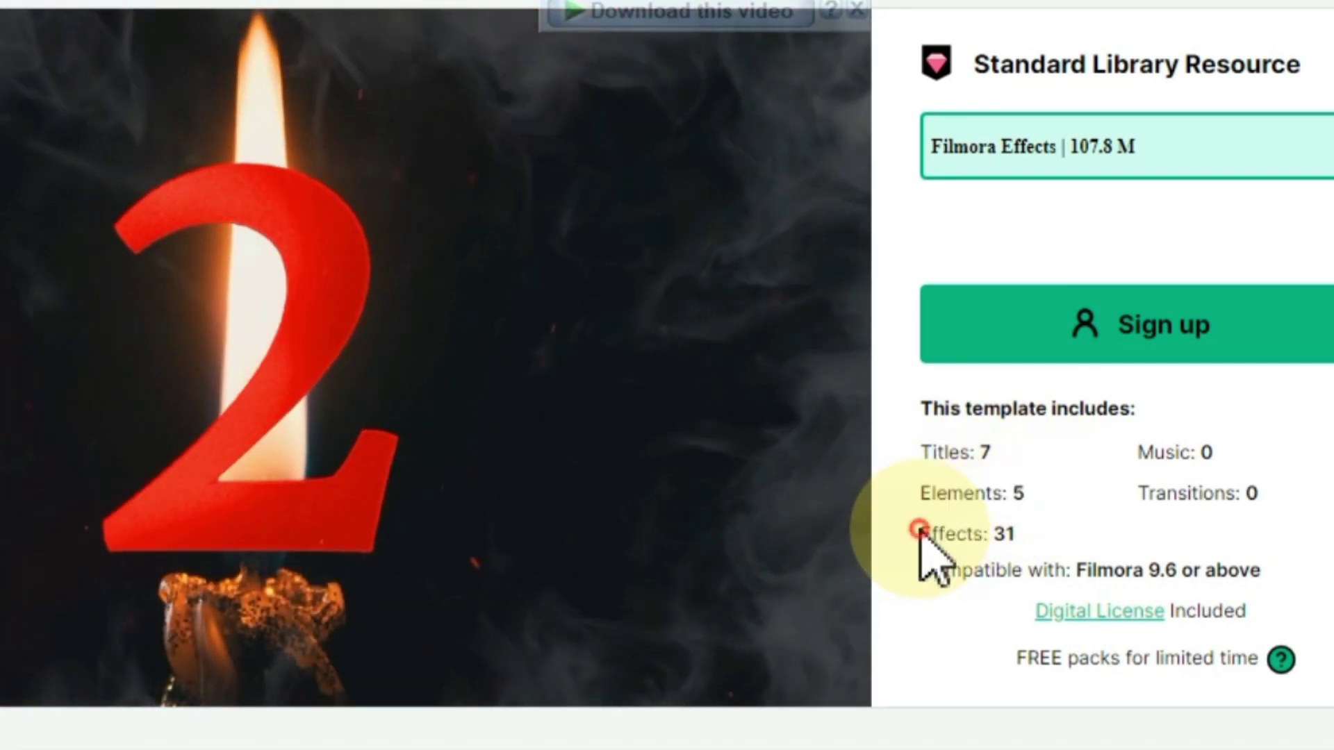
pyautogui.moveTo(921, 534); pyautogui.dragTo(1032, 535)
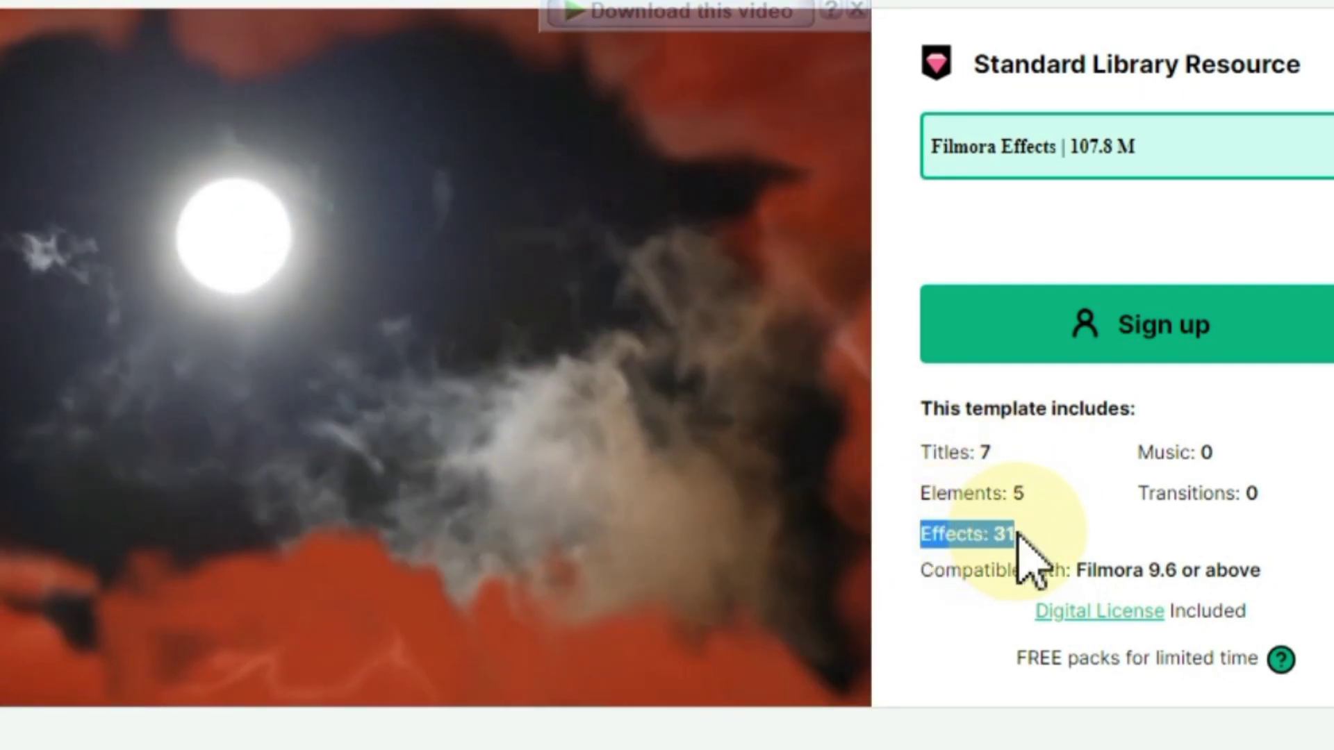
pyautogui.click(933, 580)
pyautogui.moveTo(922, 572); pyautogui.dragTo(1261, 571)
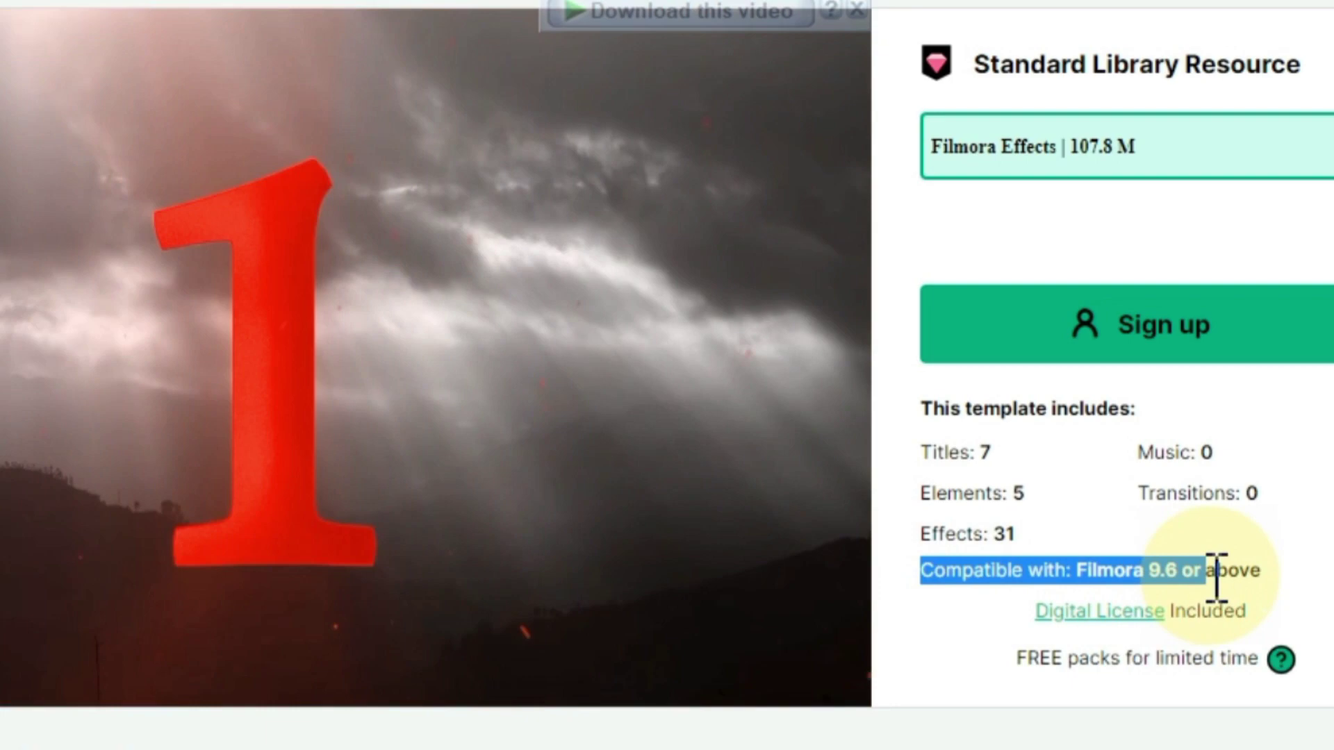
pyautogui.click(1134, 553)
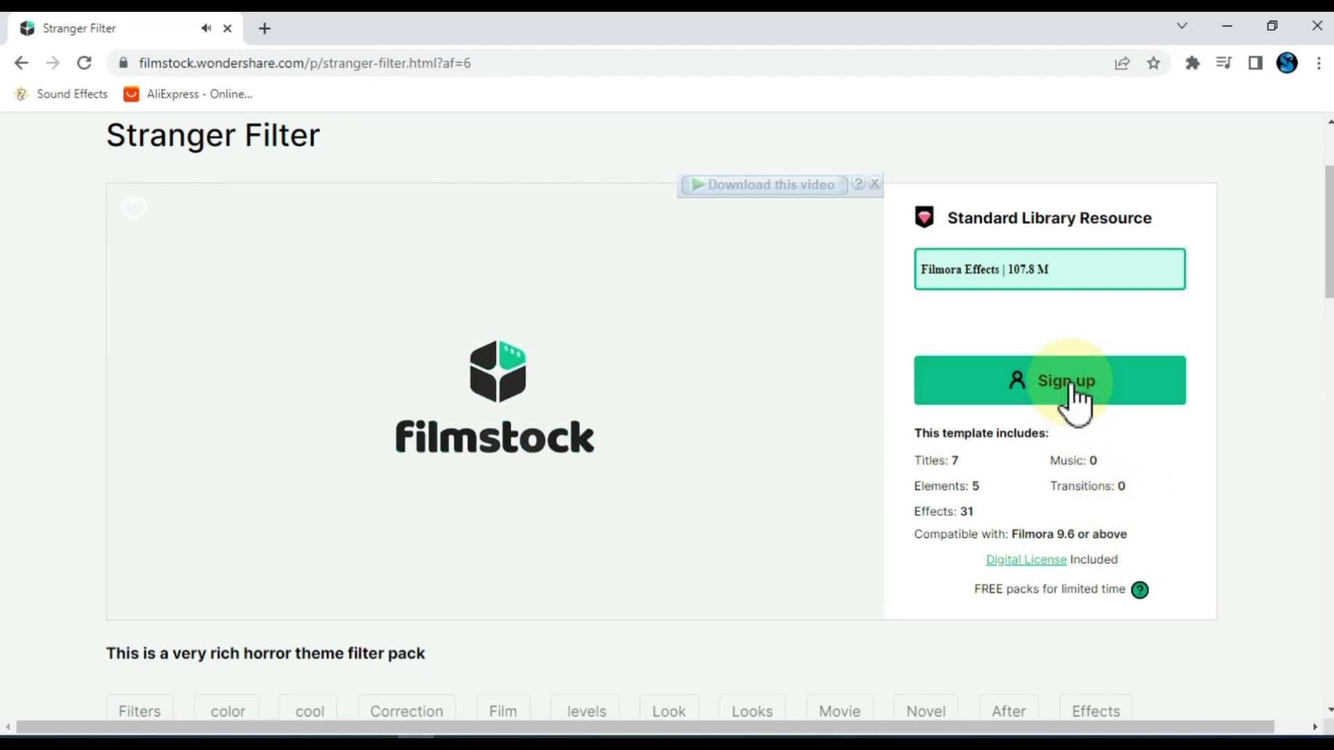
# Sign in, download the Stranger Filter pack, close Filmstock and return to Filmora.
pyautogui.click(1073, 396)
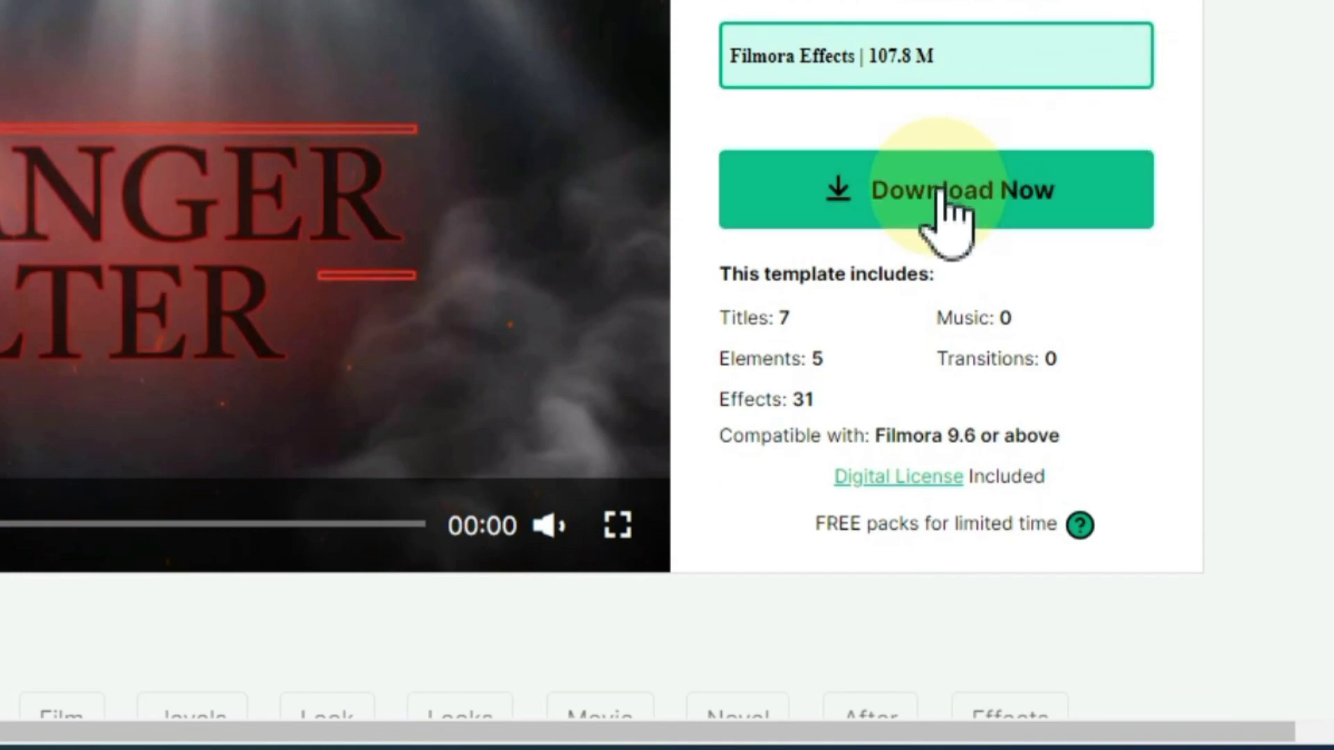
pyautogui.click(949, 198)
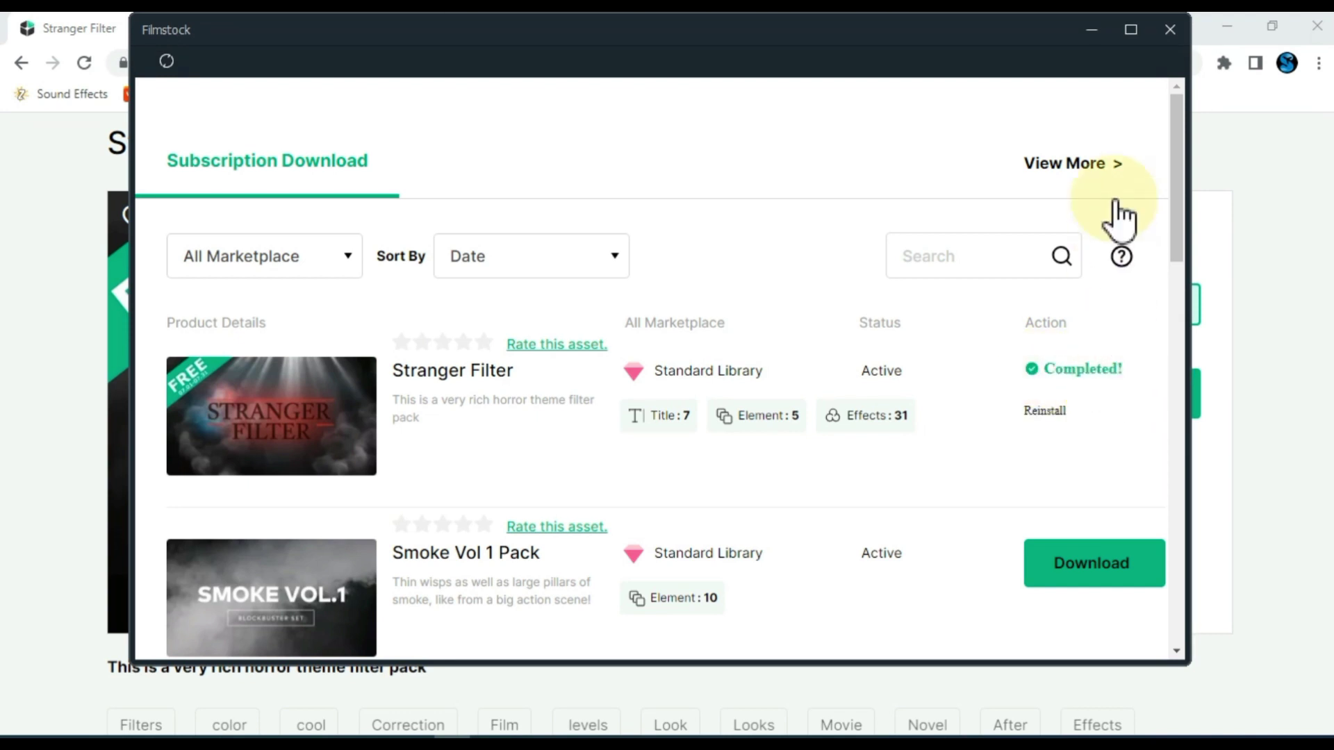
pyautogui.click(1170, 29)
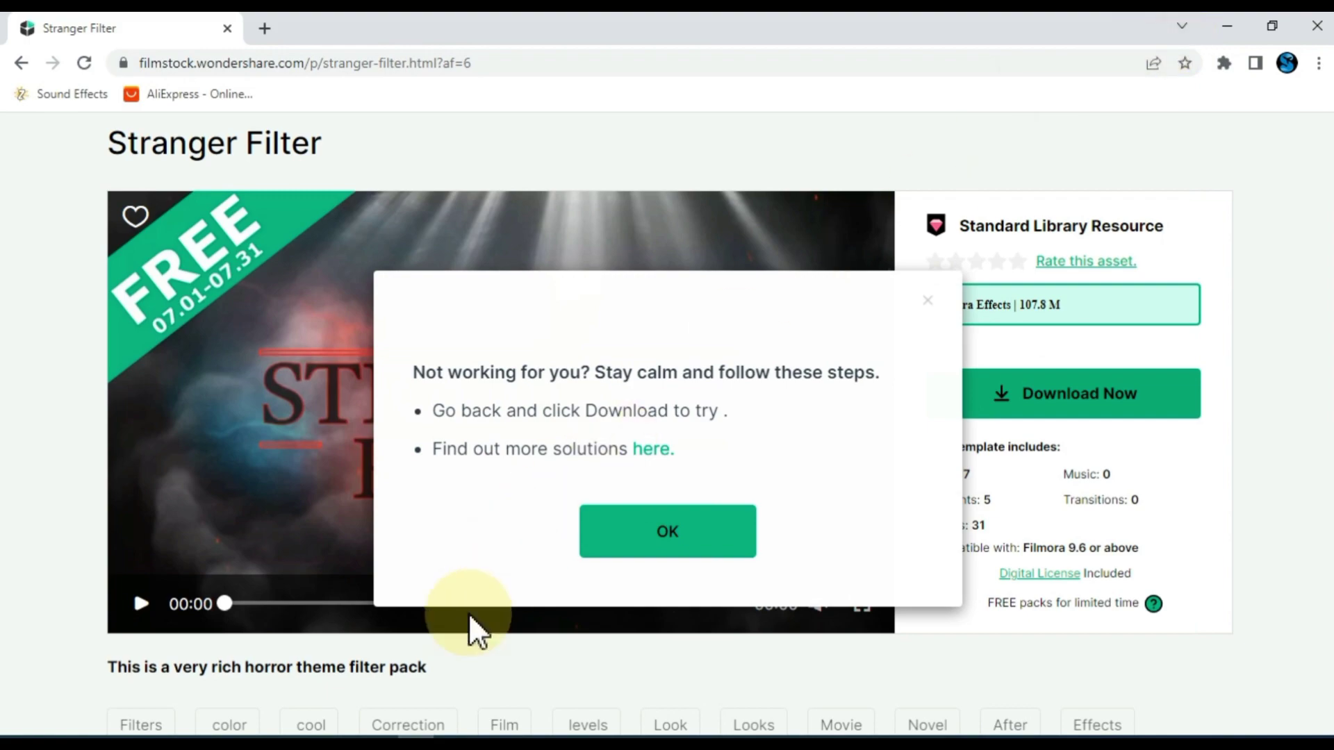
pyautogui.click(350, 732)
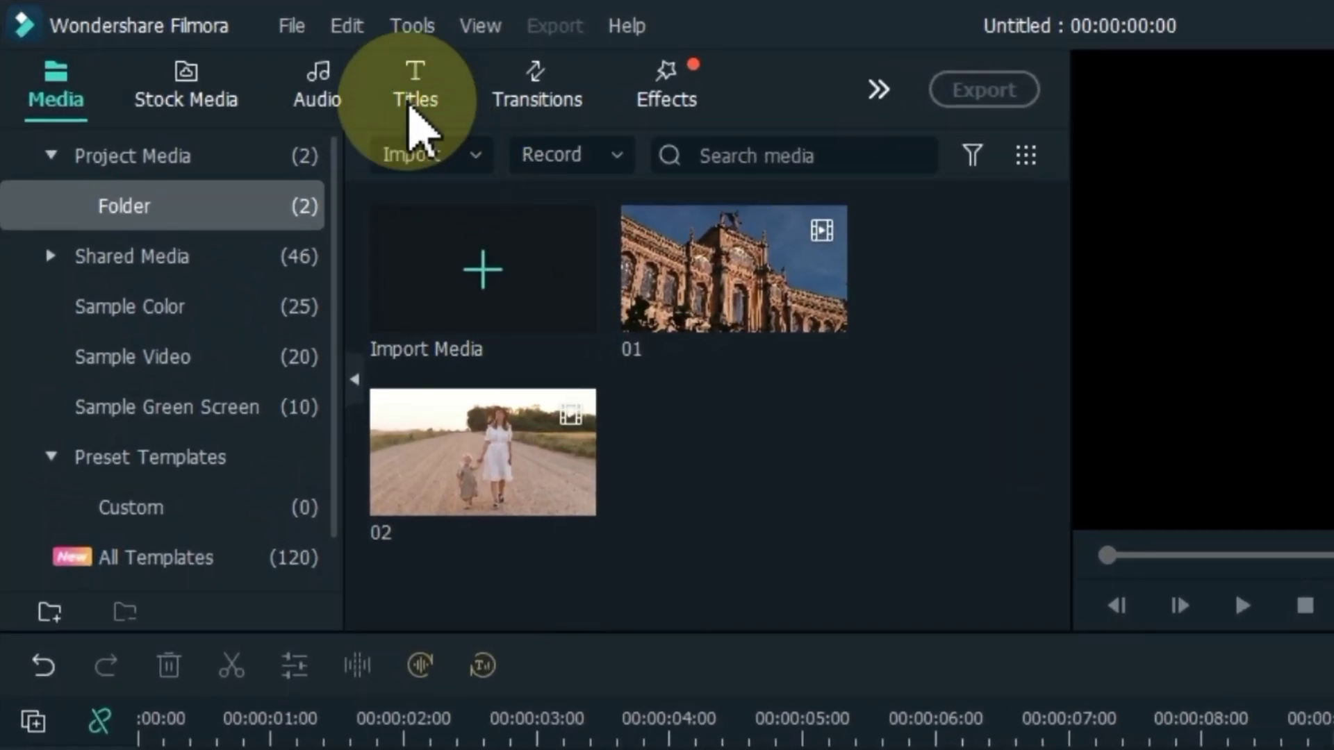
pyautogui.click(259, 65)
pyautogui.scroll(-5, 62, 417)
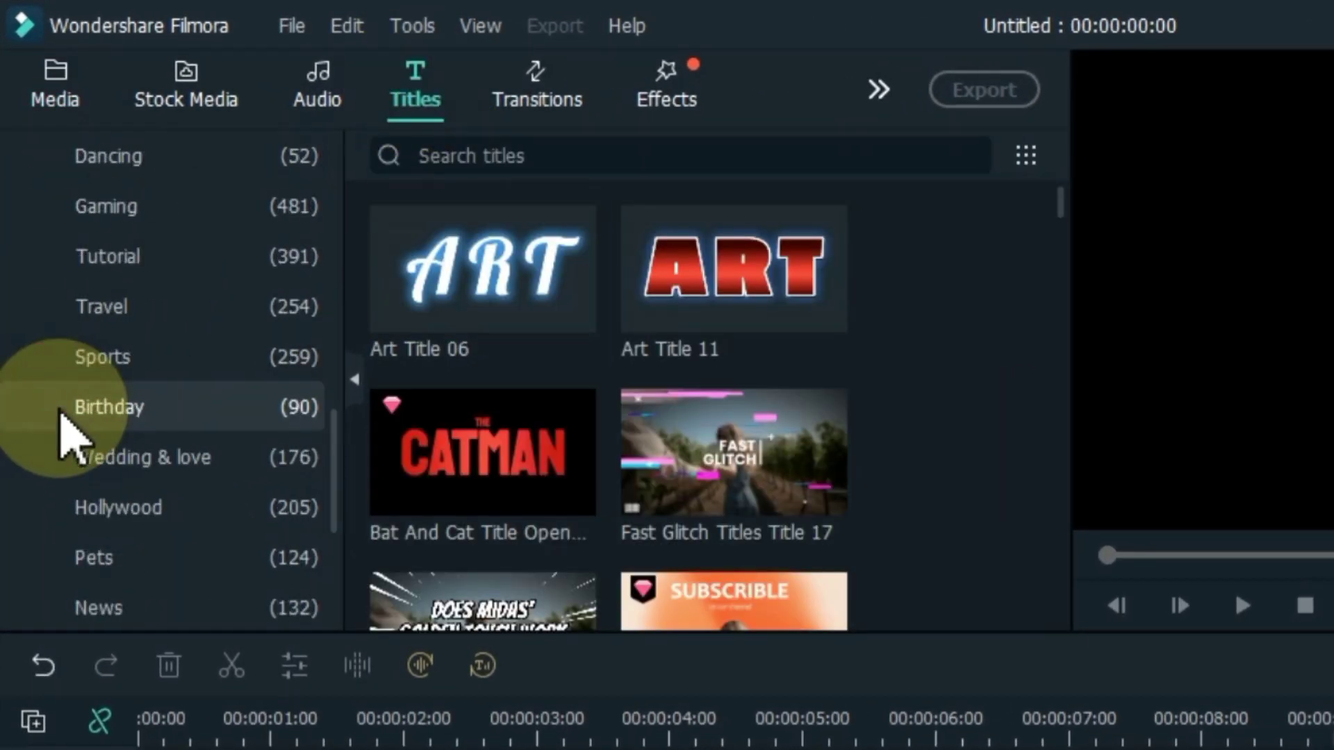
pyautogui.scroll(-3, 62, 417)
pyautogui.click(201, 556)
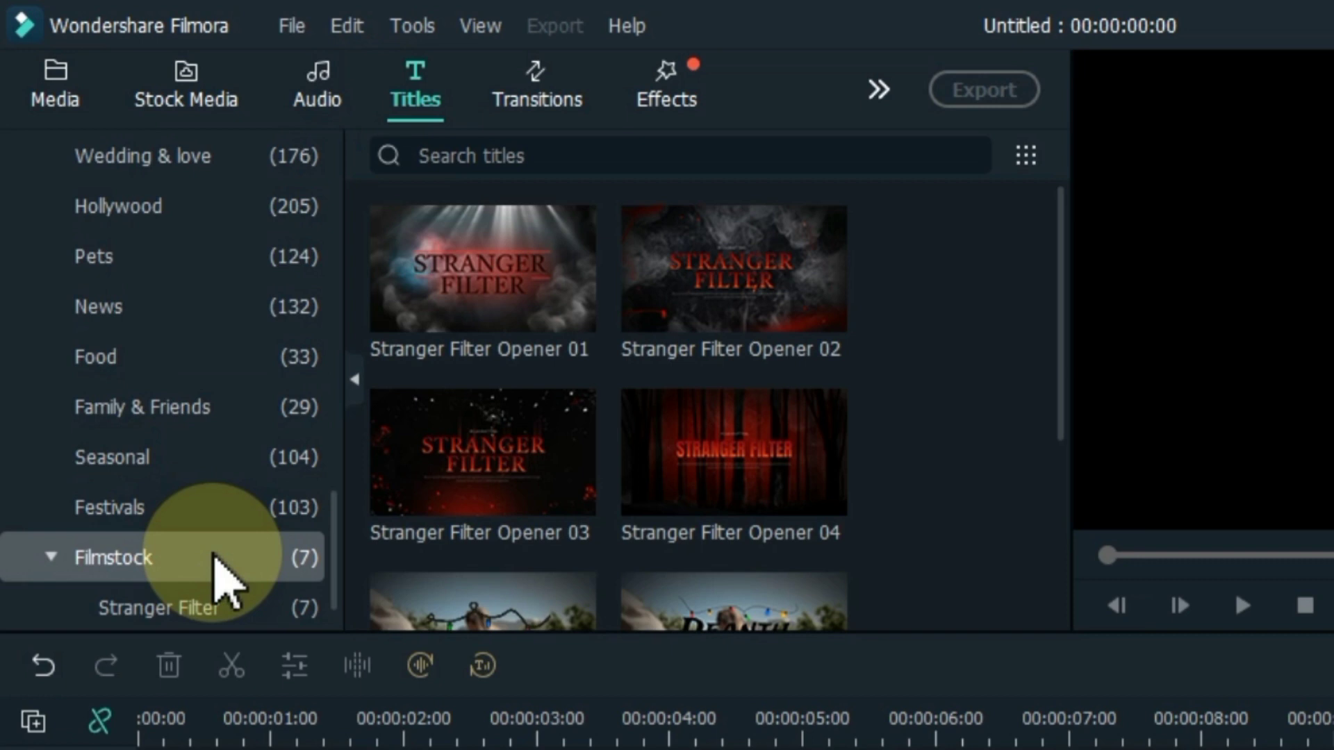
pyautogui.scroll(-3, 537, 281)
pyautogui.scroll(3, 537, 282)
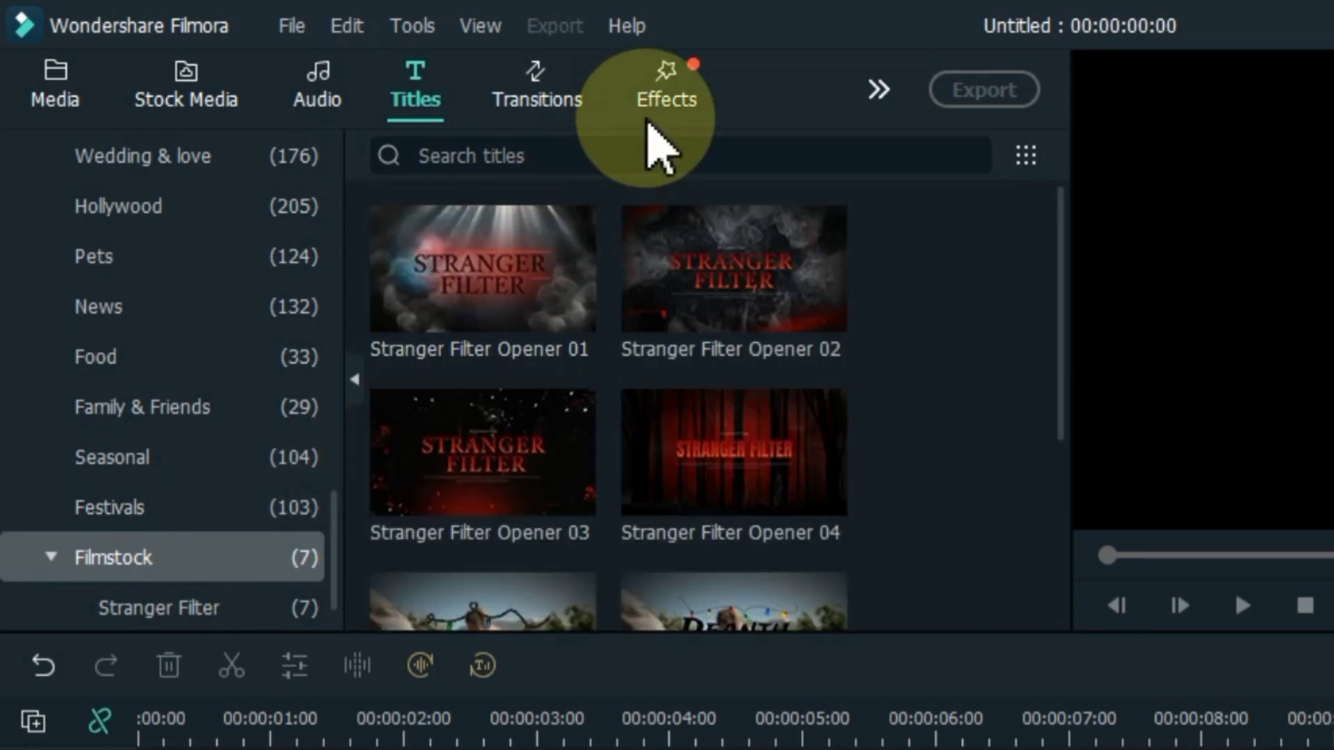
pyautogui.click(666, 99)
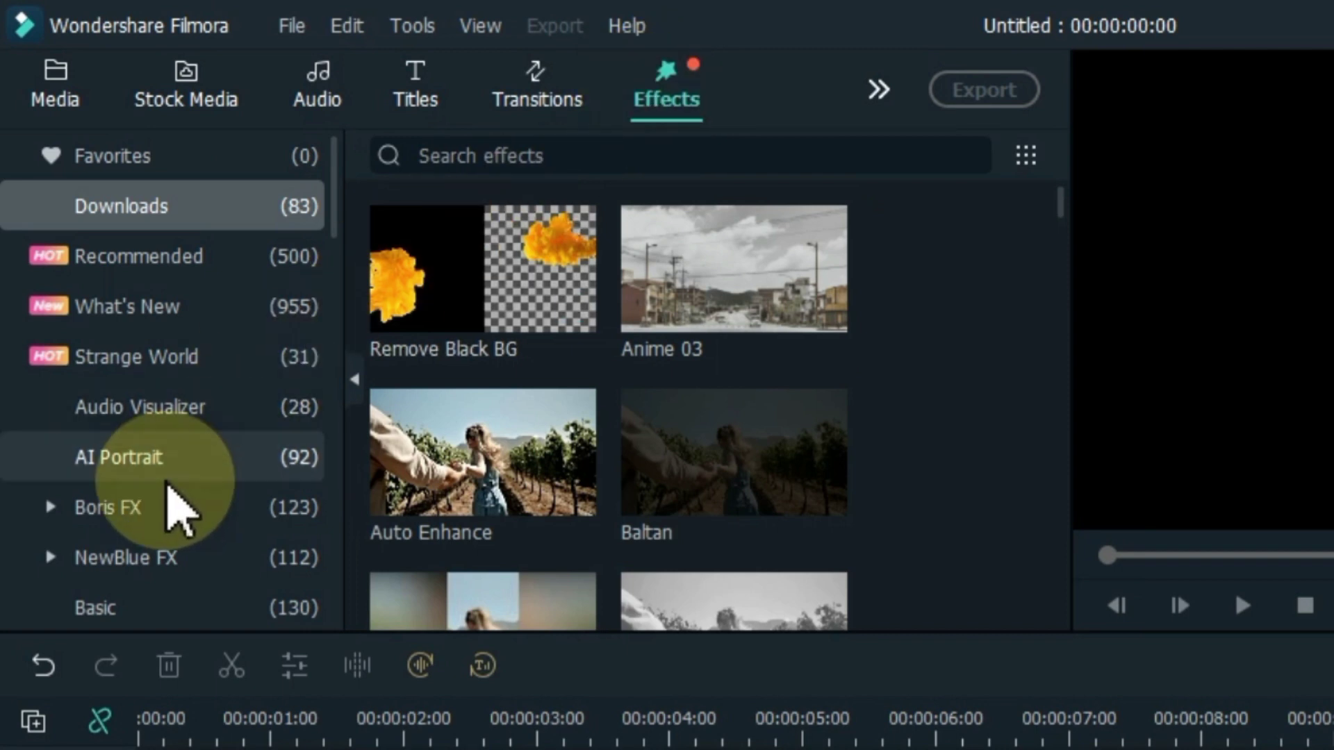
pyautogui.scroll(-5, 172, 490)
pyautogui.scroll(-3, 173, 490)
pyautogui.scroll(-3, 172, 491)
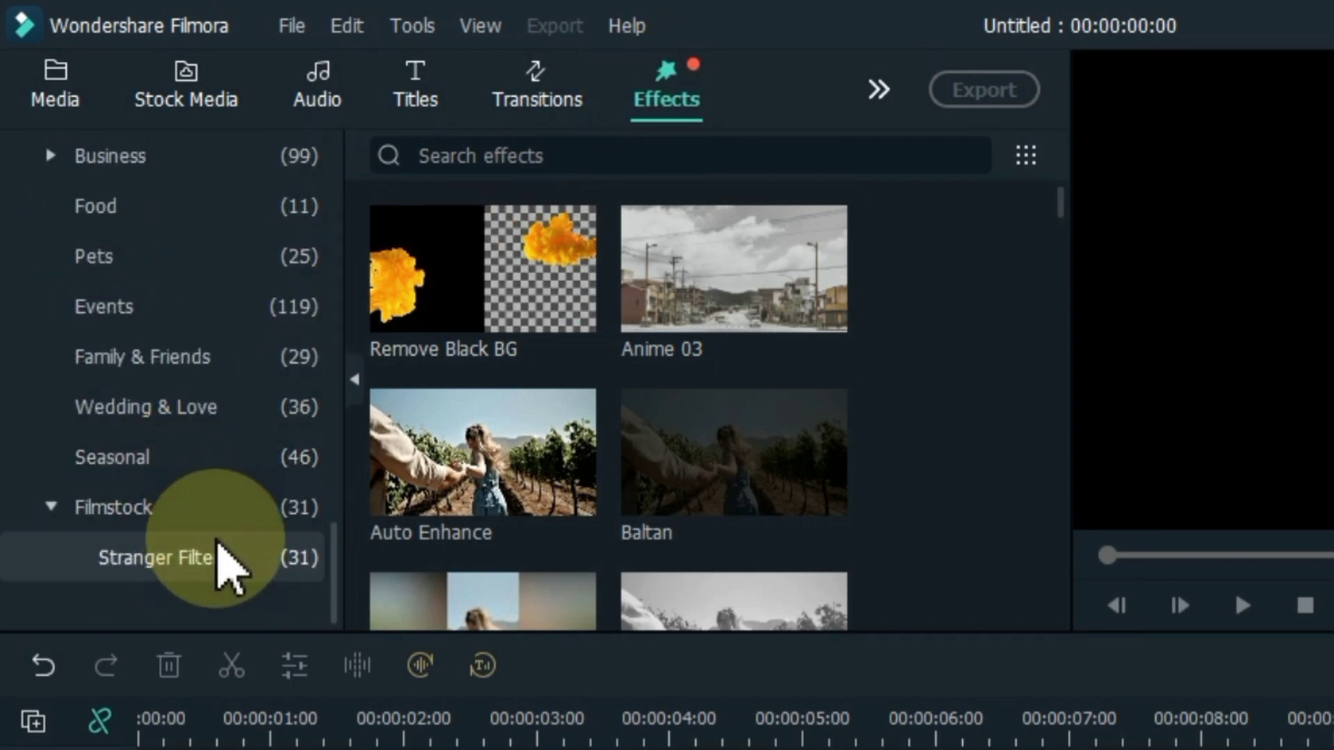
pyautogui.click(158, 558)
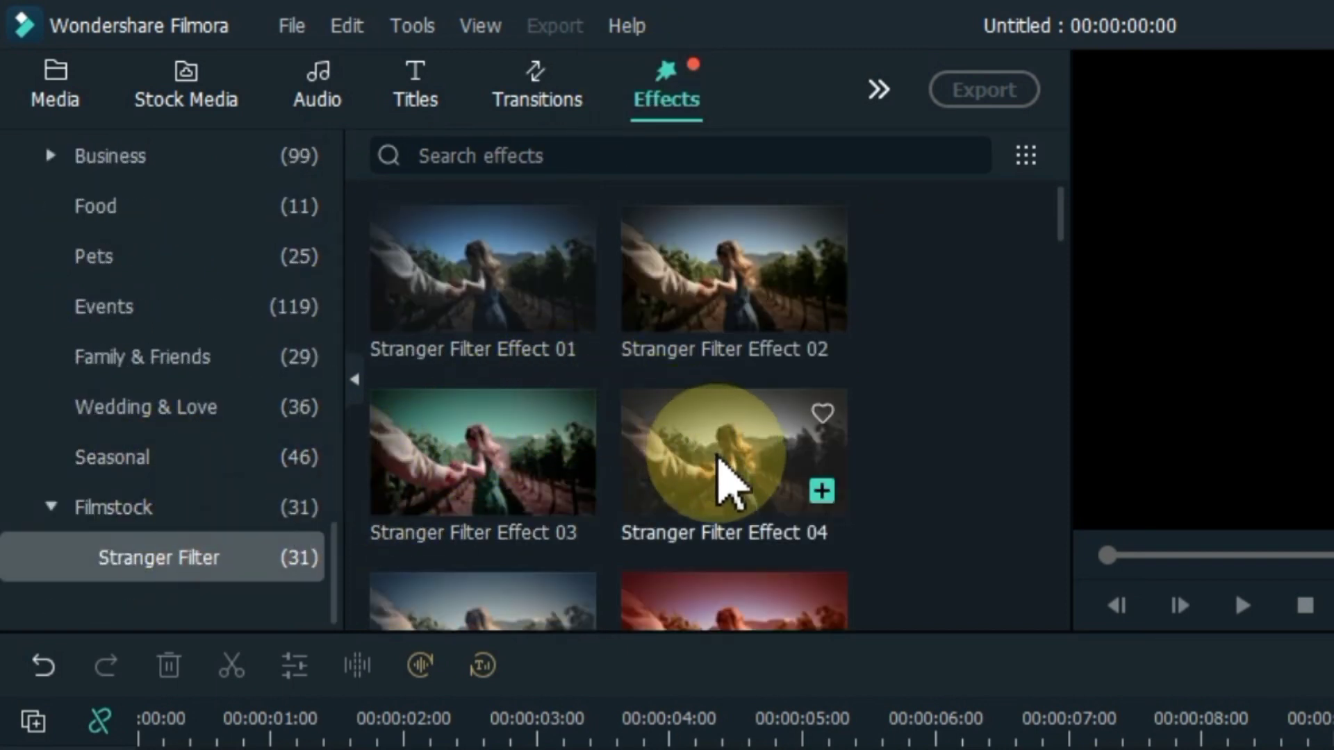
pyautogui.scroll(-3, 730, 470)
pyautogui.scroll(-3, 734, 479)
pyautogui.scroll(3, 735, 480)
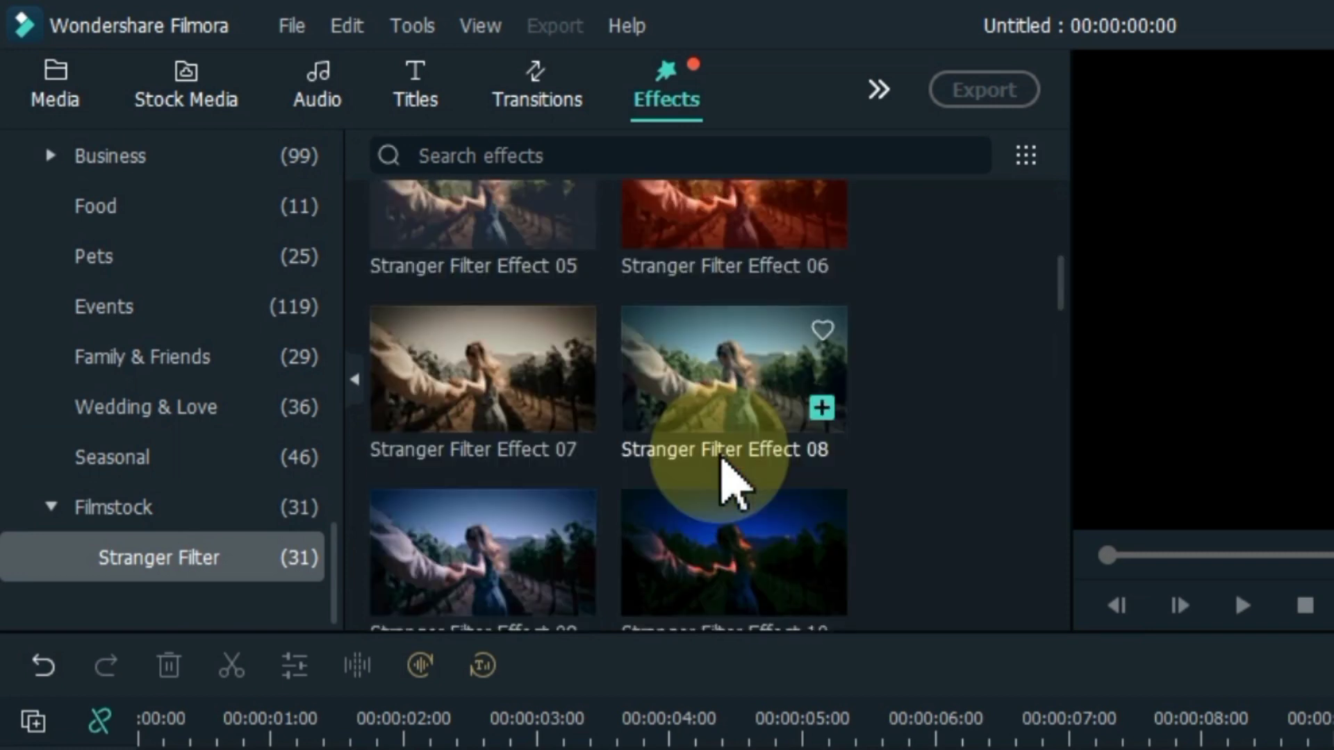
pyautogui.scroll(3, 735, 479)
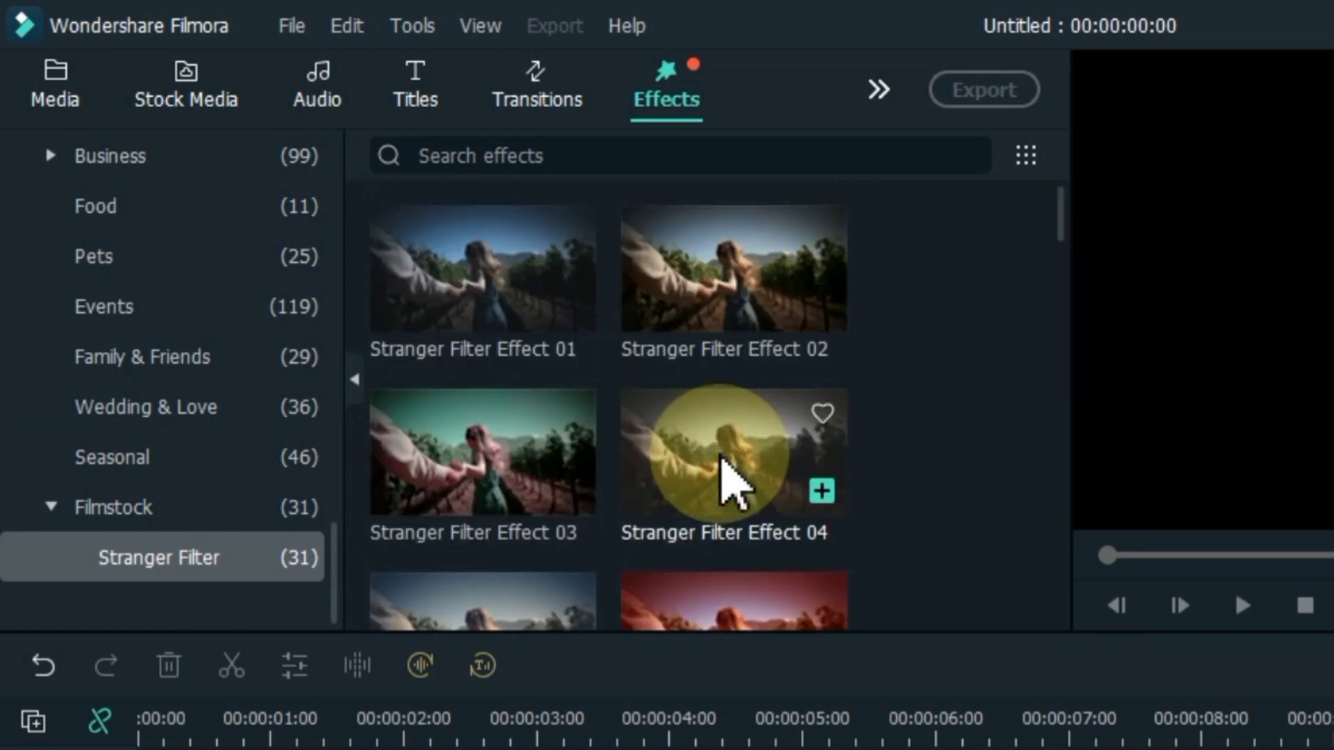
pyautogui.click(879, 90)
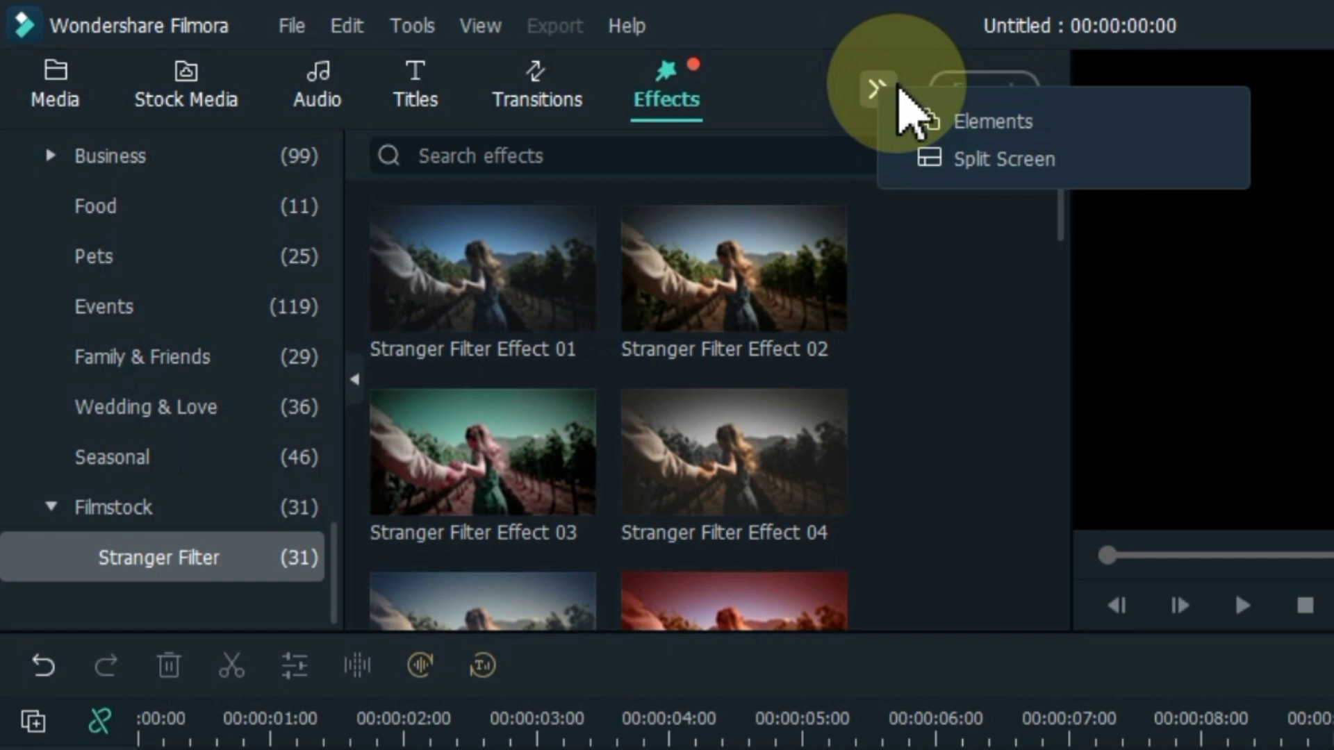
pyautogui.click(998, 122)
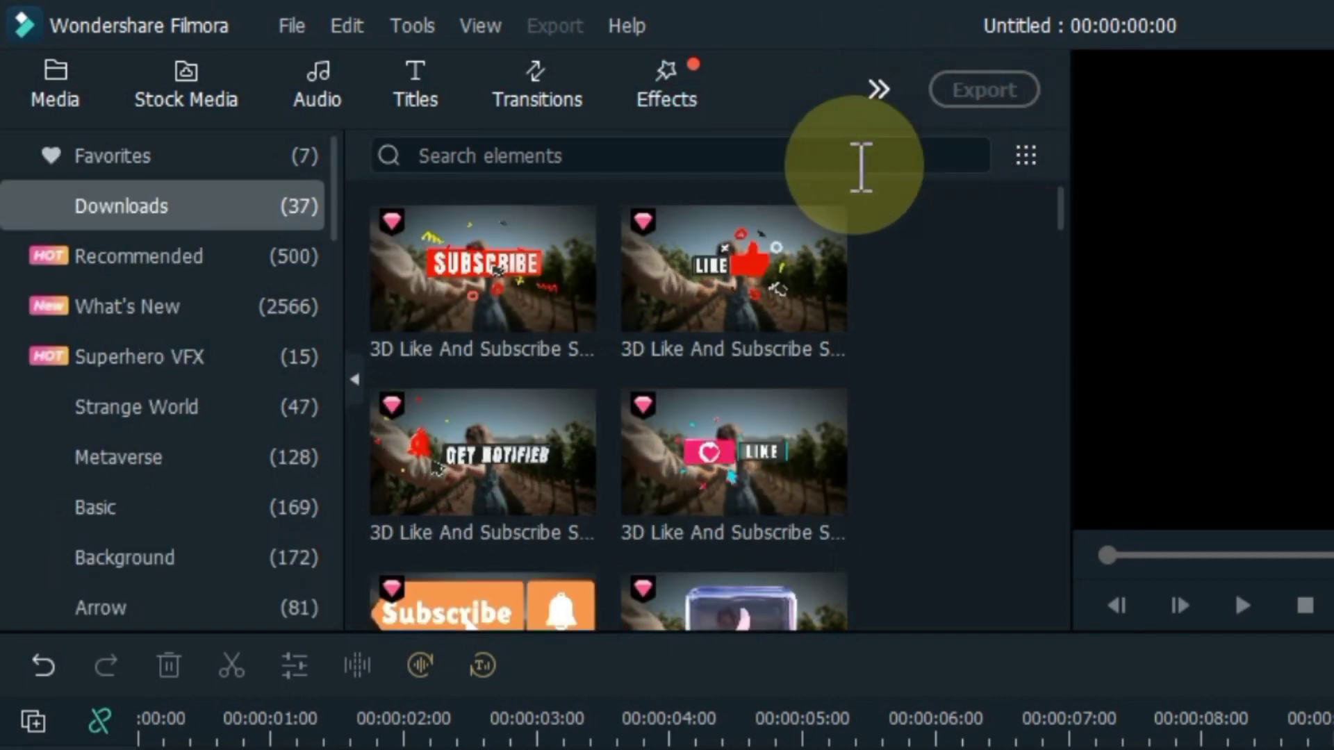
pyautogui.scroll(-5, 250, 490)
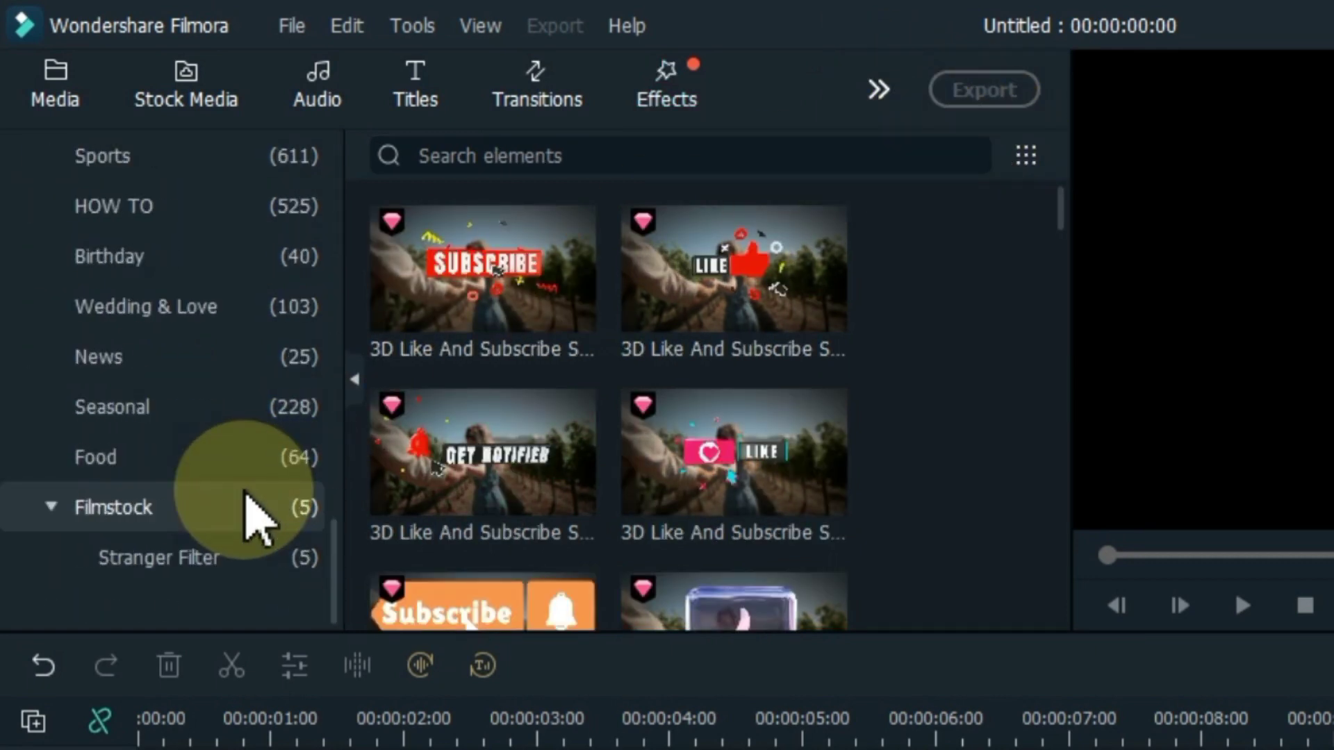
pyautogui.click(254, 557)
pyautogui.scroll(-3, 604, 516)
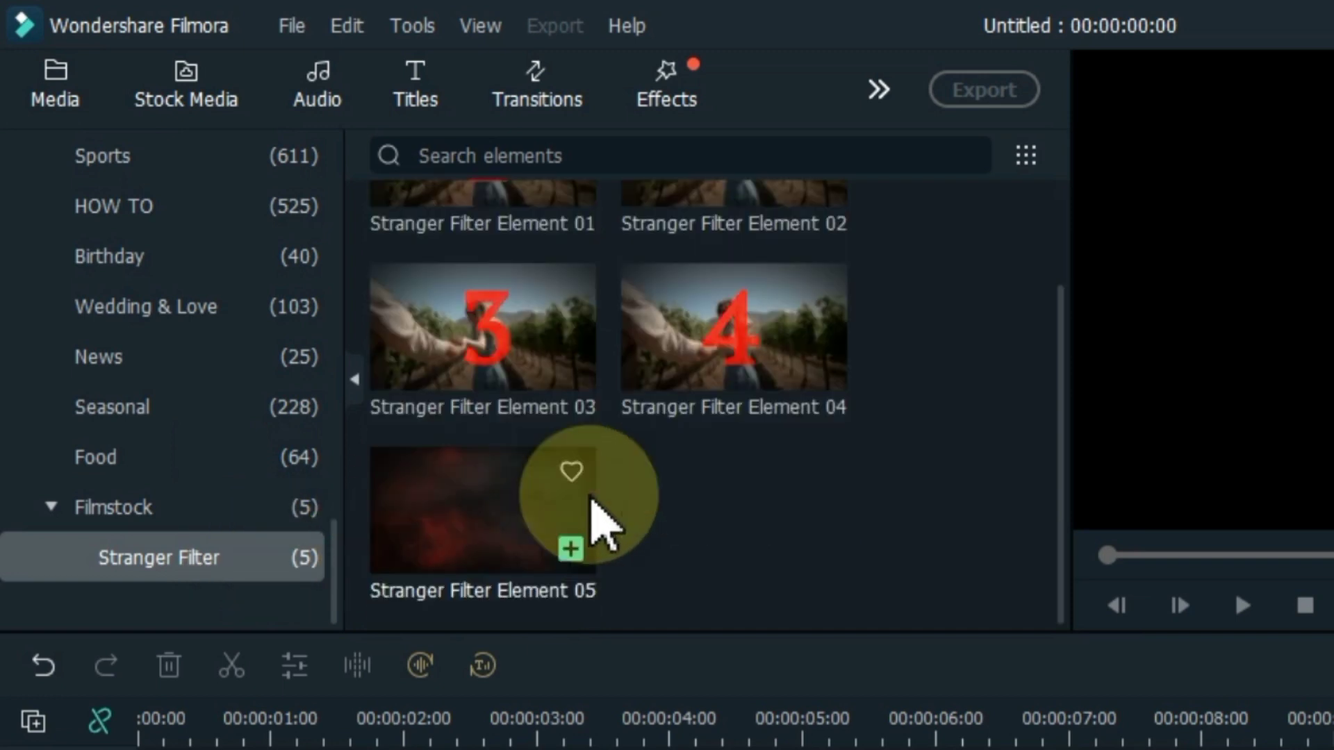
pyautogui.scroll(3, 605, 516)
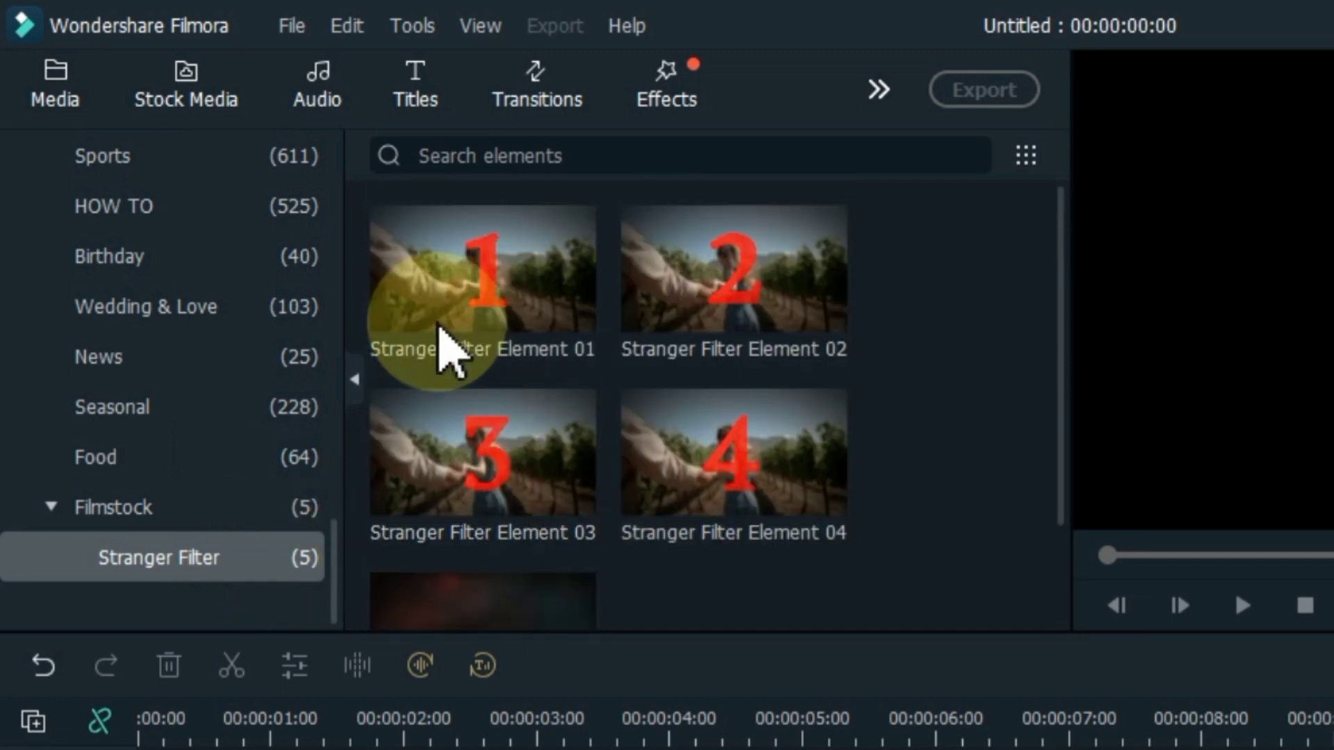
pyautogui.click(54, 85)
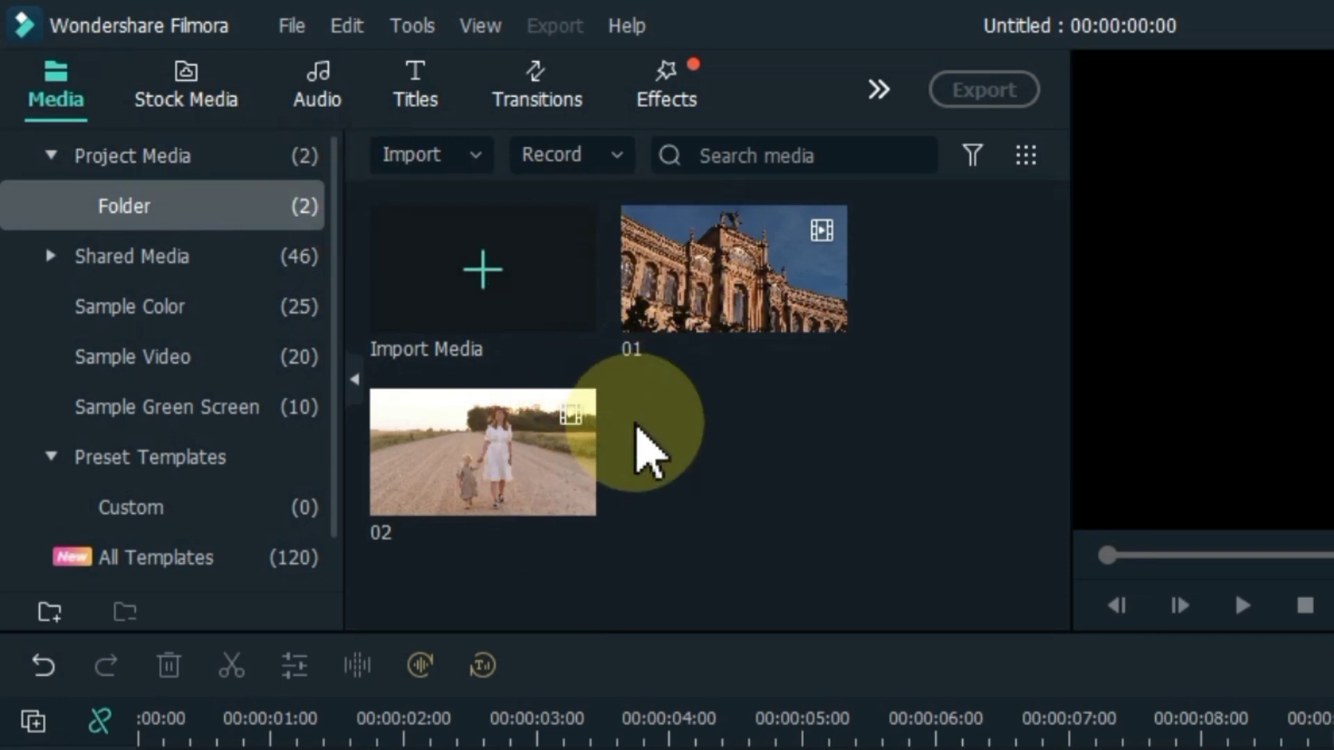
# Place clip 01 at the start of the timeline and play the preview.
pyautogui.click(717, 395)
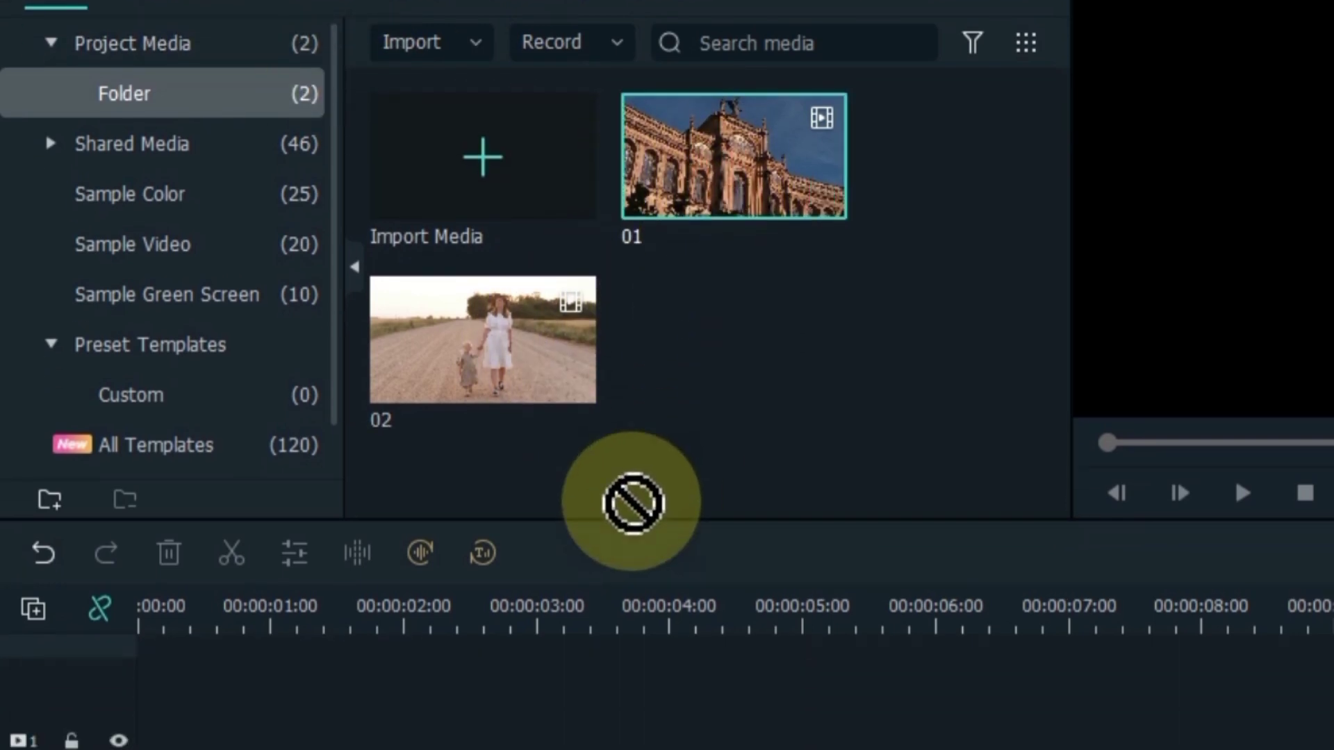
pyautogui.moveTo(727, 300); pyautogui.dragTo(189, 688)
pyautogui.press('space')
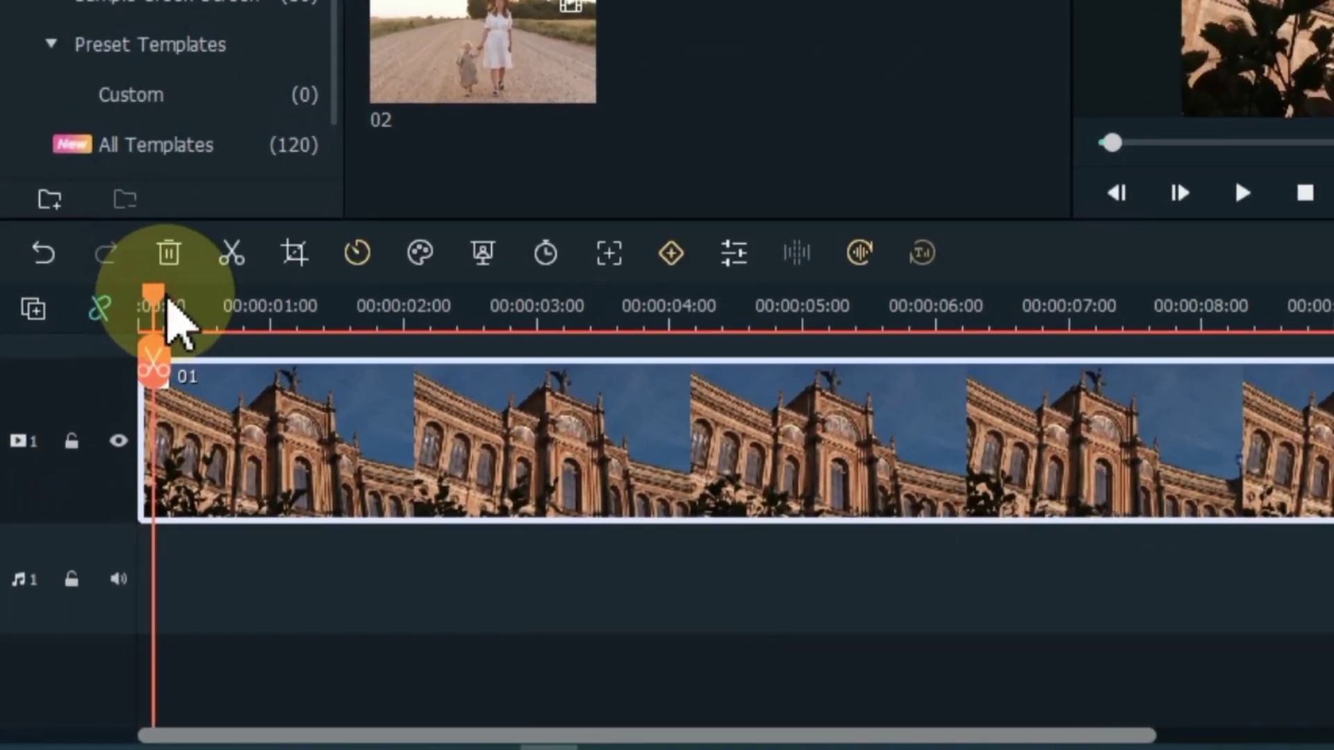
# Split the building clip at 00:00:02:00 and move the later part onto track 2.
pyautogui.click(295, 463)
pyautogui.moveTo(472, 313); pyautogui.dragTo(408, 313)
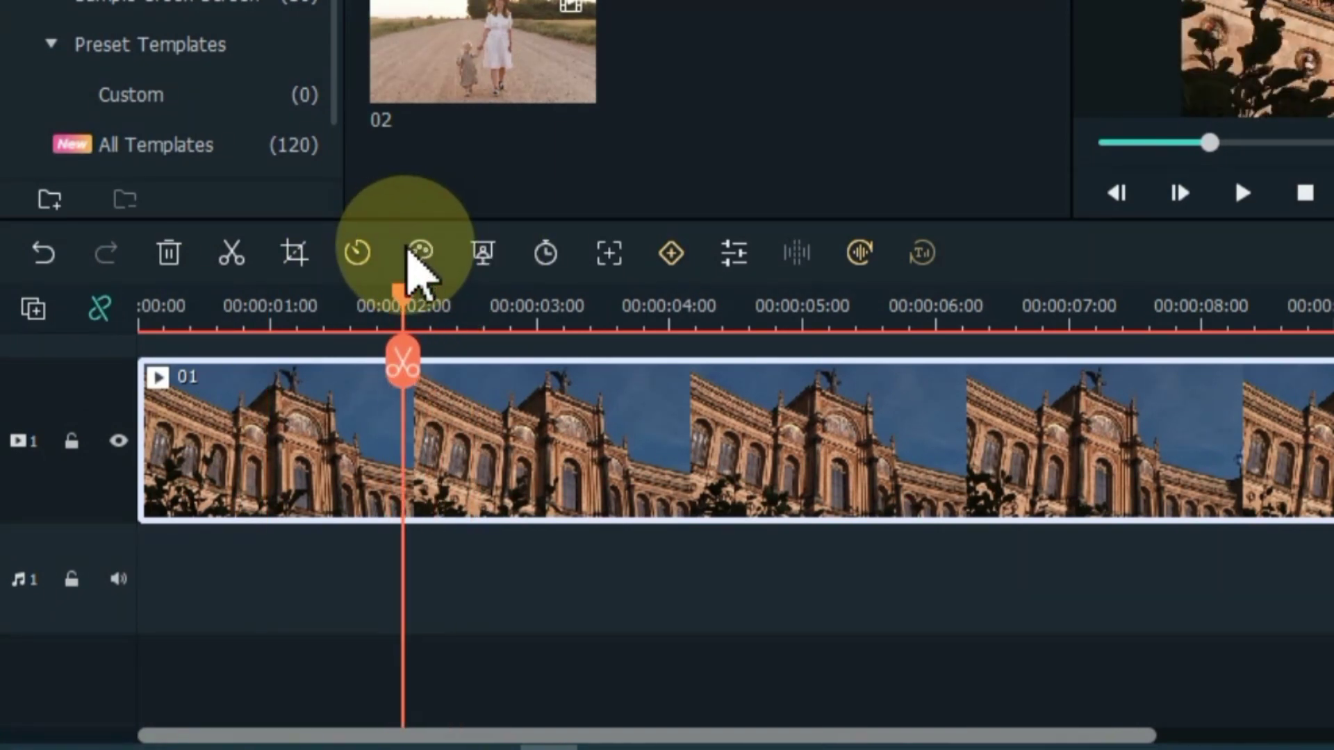
pyautogui.click(401, 365)
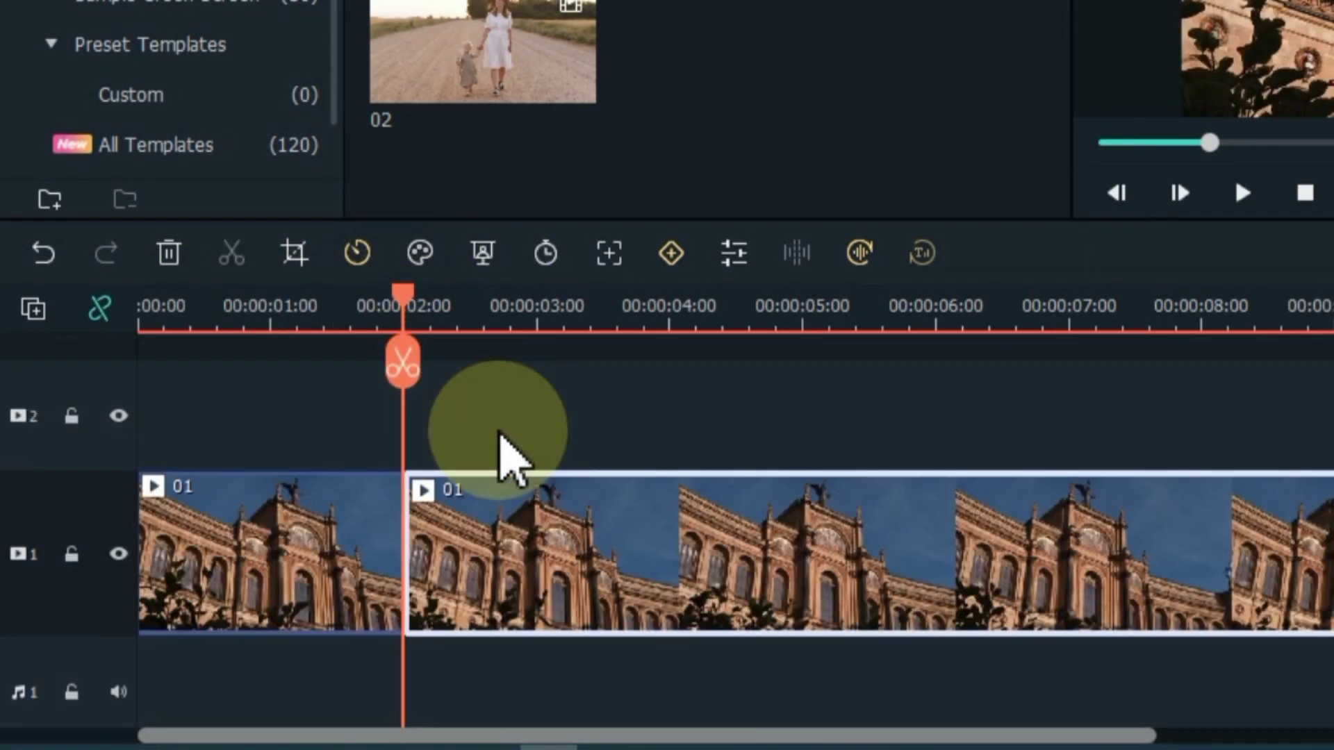
pyautogui.moveTo(503, 563); pyautogui.dragTo(510, 438)
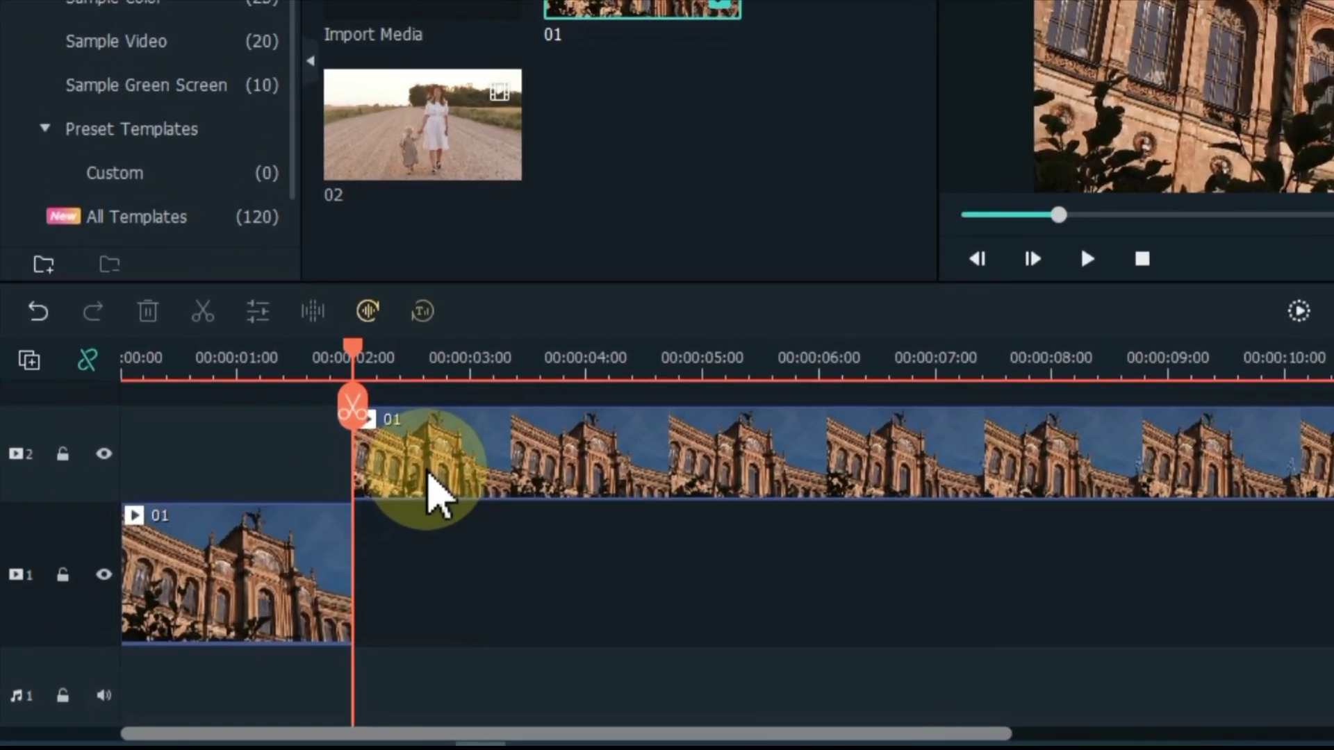
# Chroma-key the sampled blue sky out of the upper building clip, tuning offset and tolerance.
pyautogui.click(438, 484)
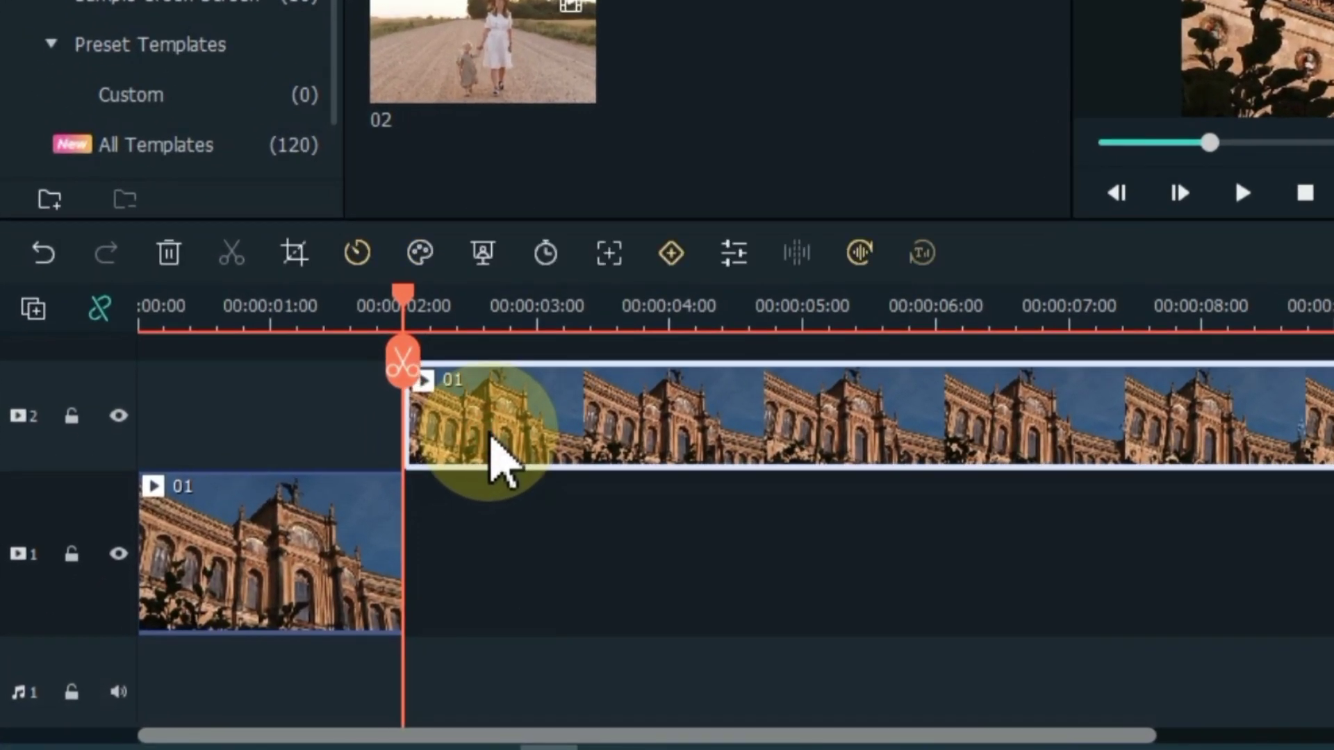
pyautogui.click(482, 255)
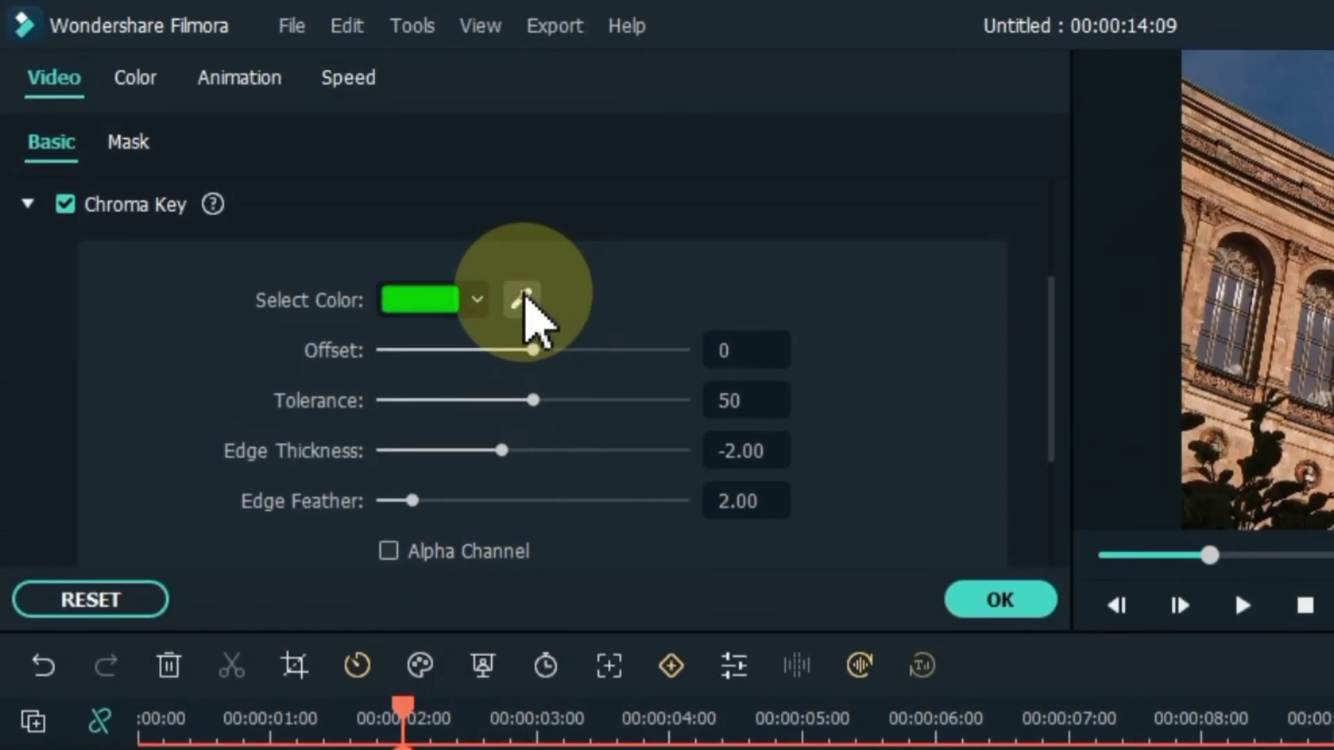
pyautogui.click(523, 299)
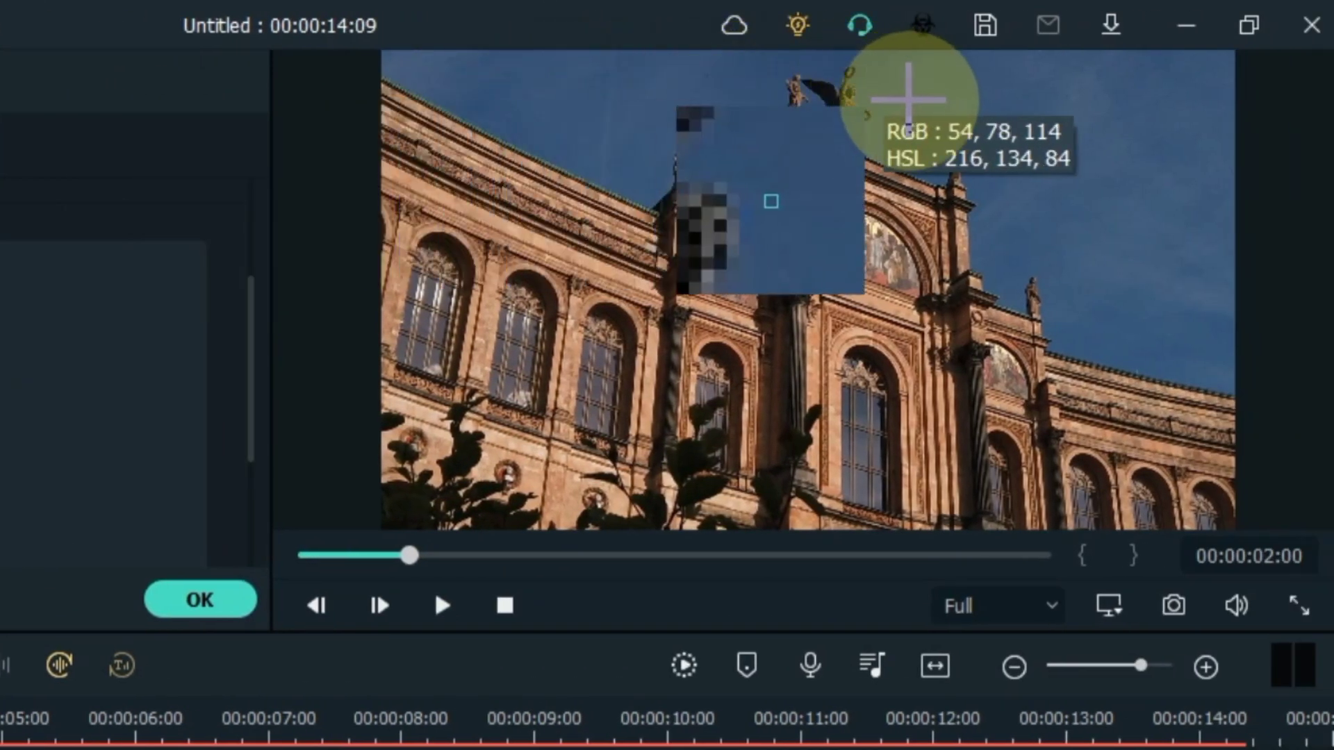
pyautogui.click(948, 104)
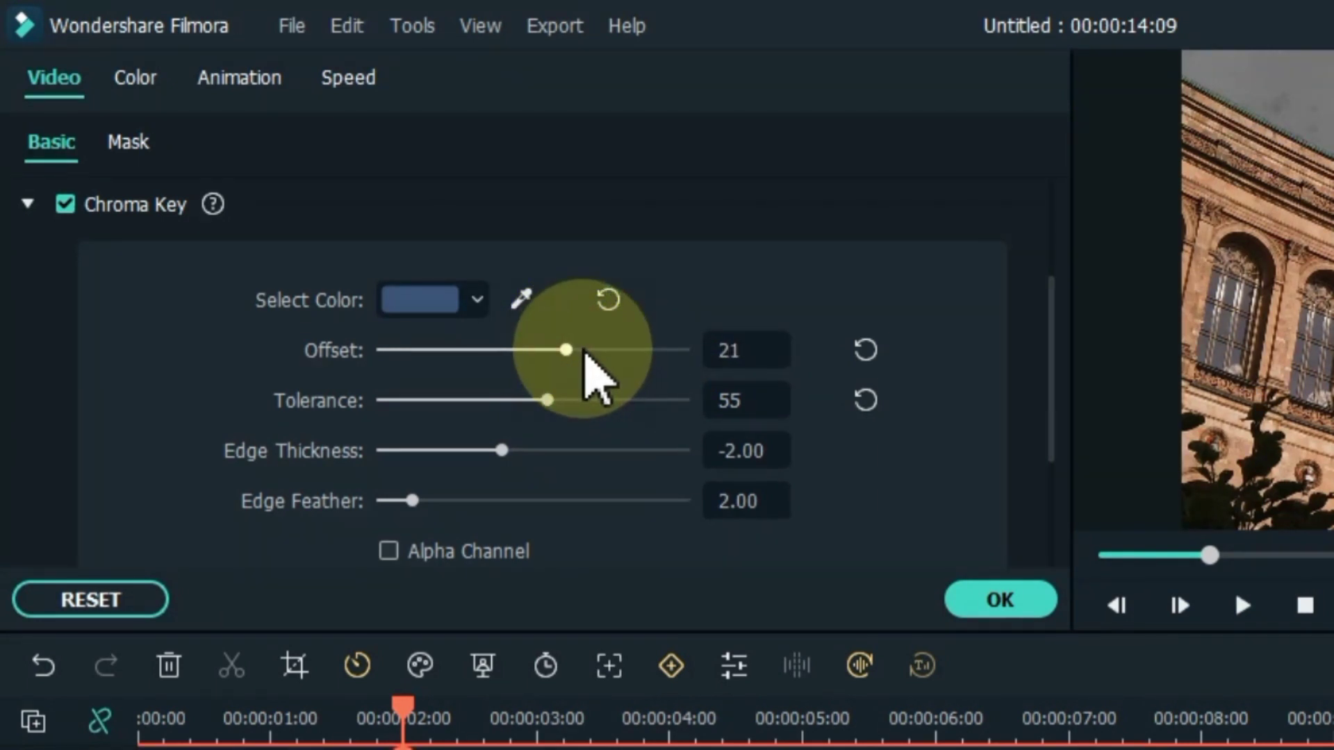
pyautogui.moveTo(566, 351); pyautogui.dragTo(569, 352)
pyautogui.moveTo(547, 400); pyautogui.dragTo(550, 400)
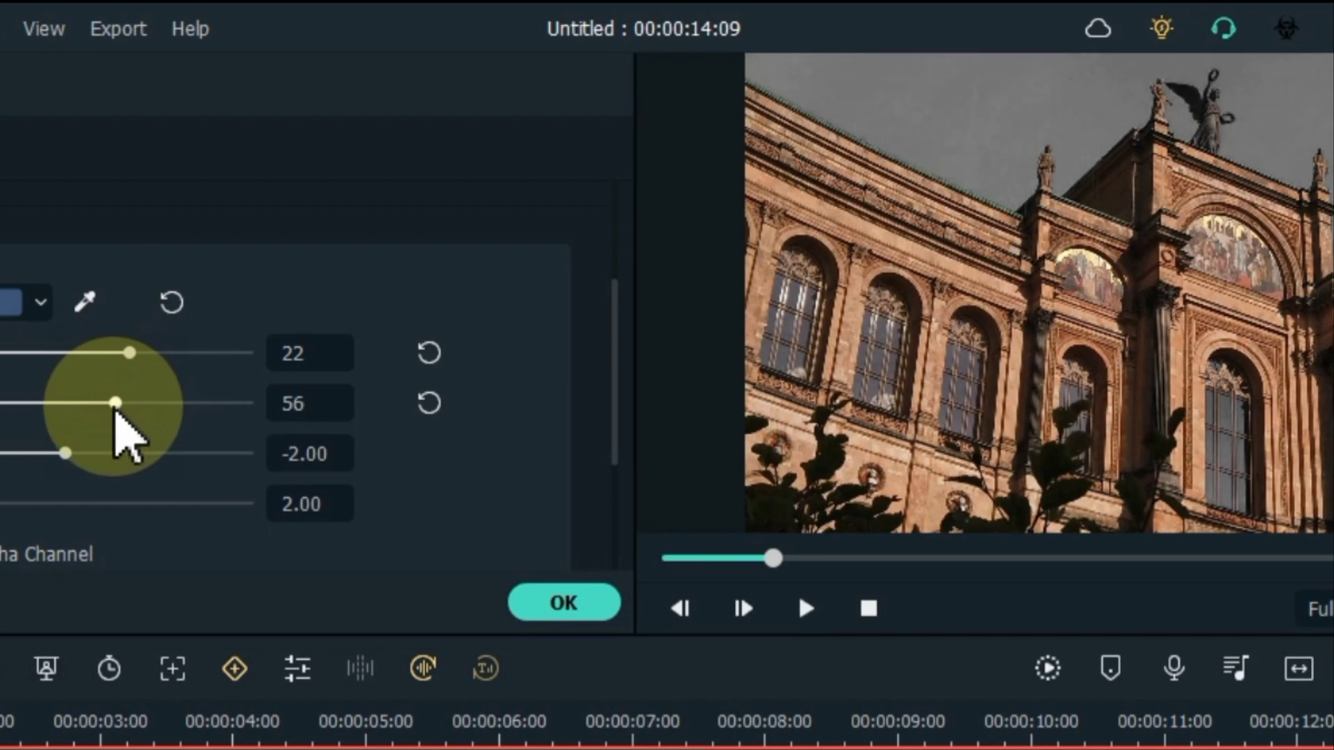
pyautogui.moveTo(114, 402); pyautogui.dragTo(97, 404)
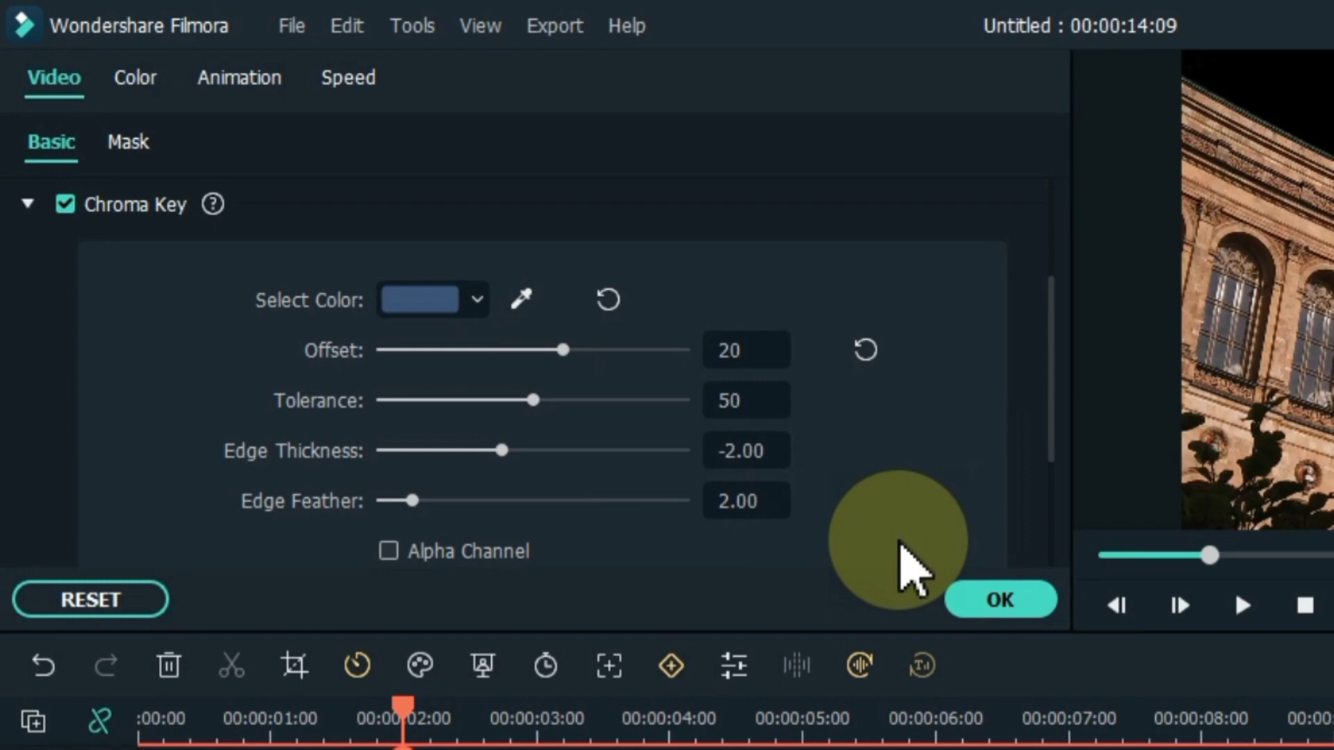
pyautogui.click(999, 600)
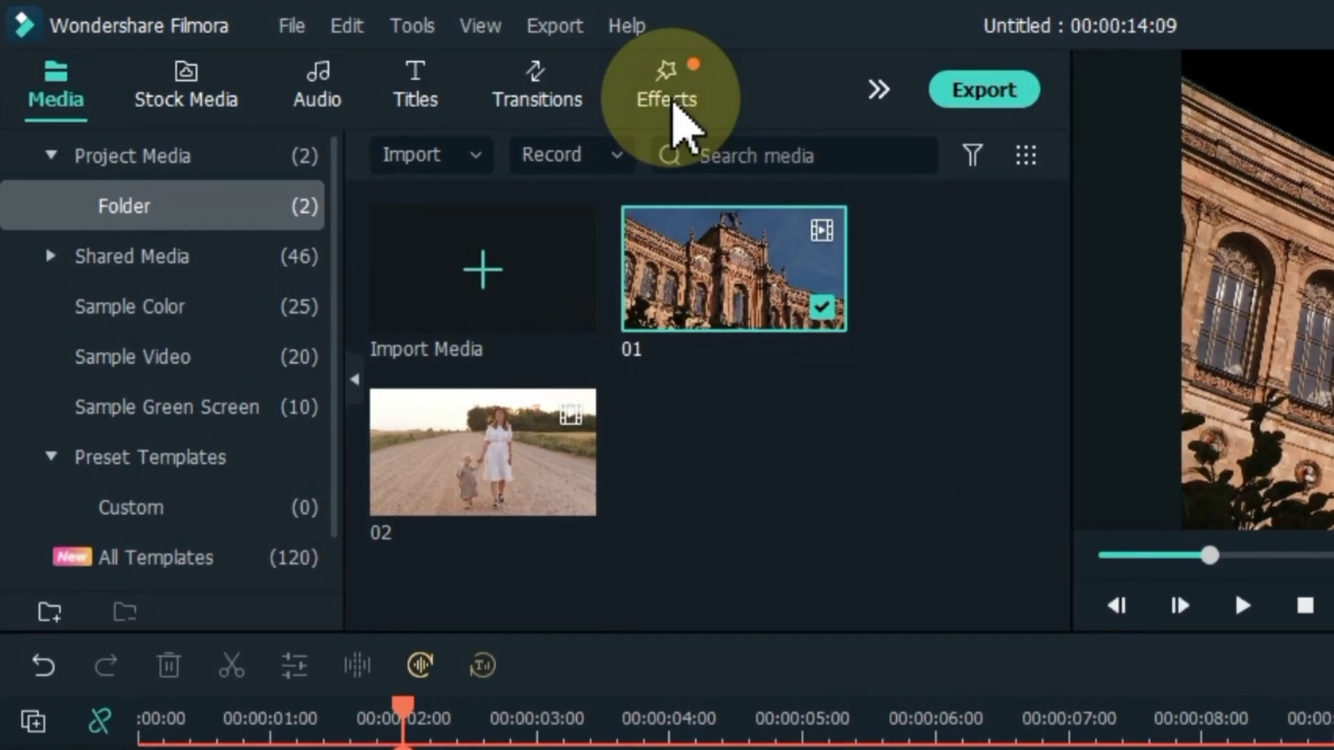
# Apply Stranger Filter Effect 10 to the upper building clip, replacing the undone Effect 25.
pyautogui.click(672, 84)
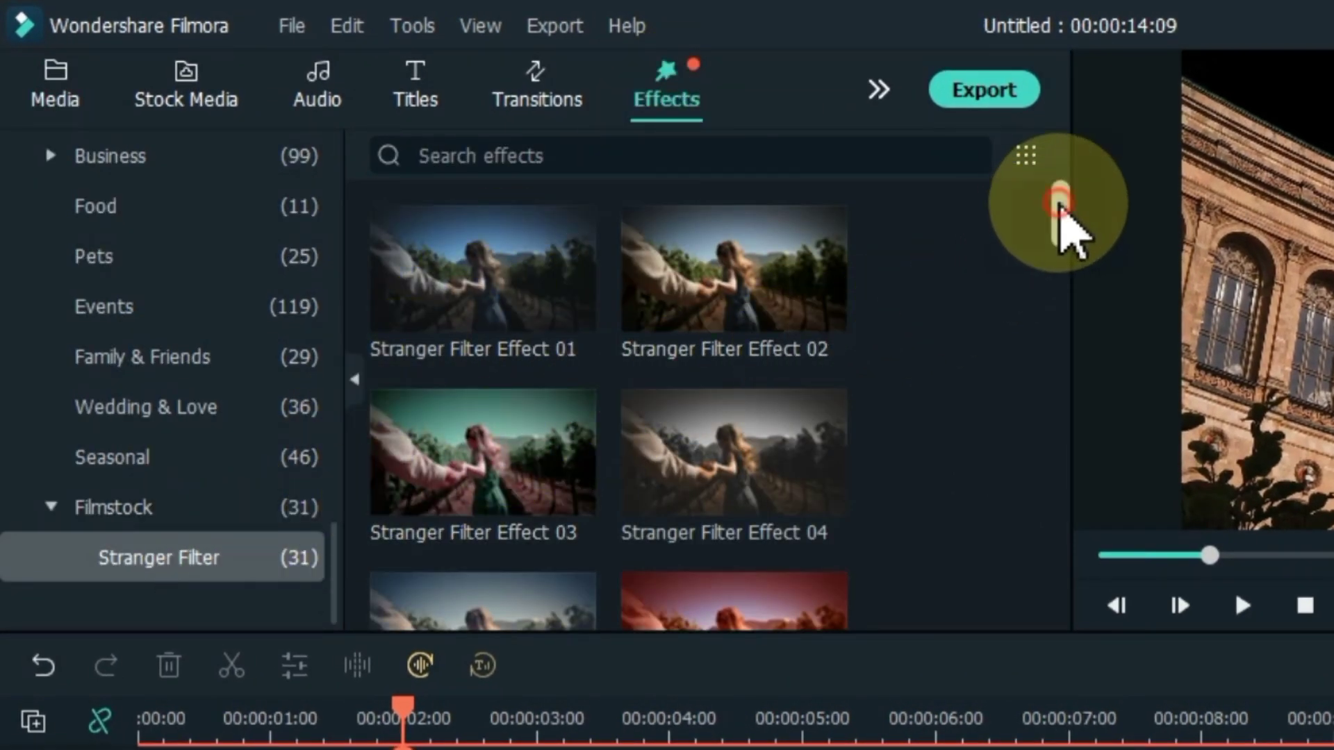
pyautogui.moveTo(1062, 203)
pyautogui.mouseDown()
pyautogui.moveTo(1057, 589)
pyautogui.moveTo(1061, 521)
pyautogui.mouseUp()
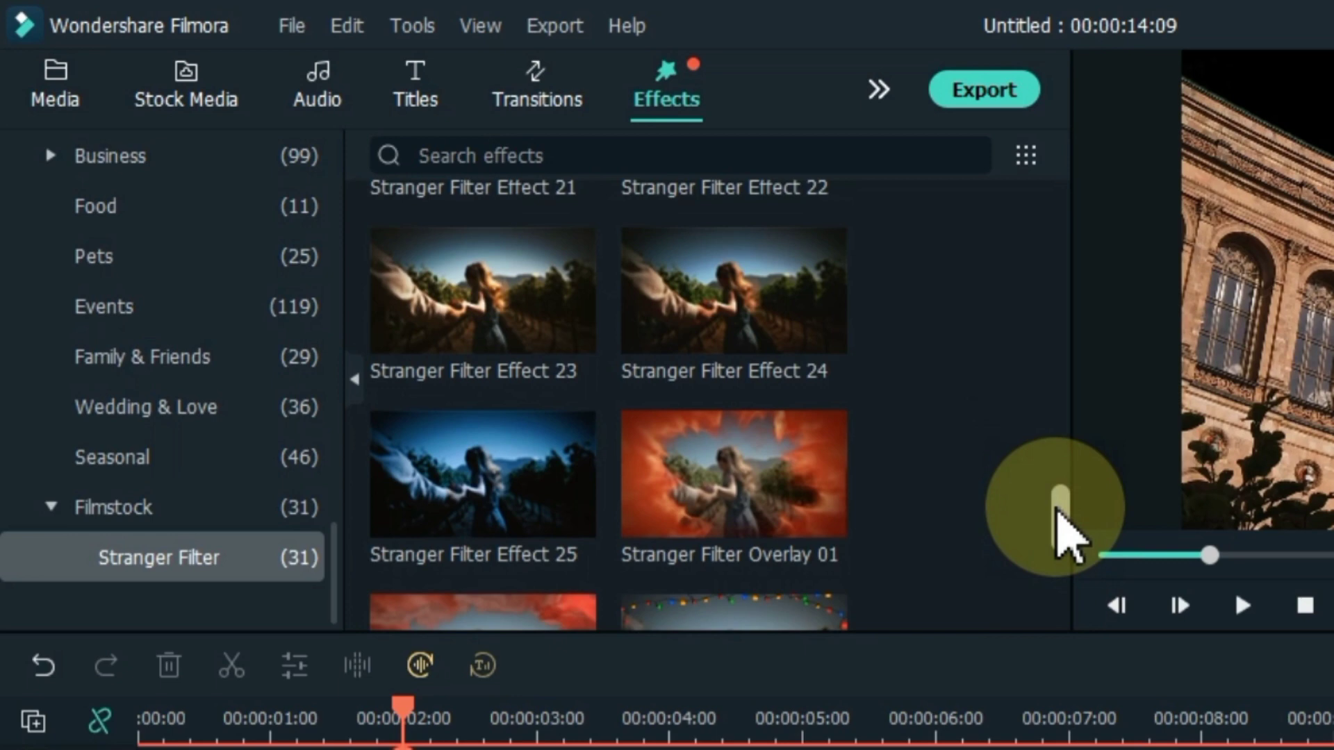
pyautogui.moveTo(448, 501); pyautogui.dragTo(389, 571)
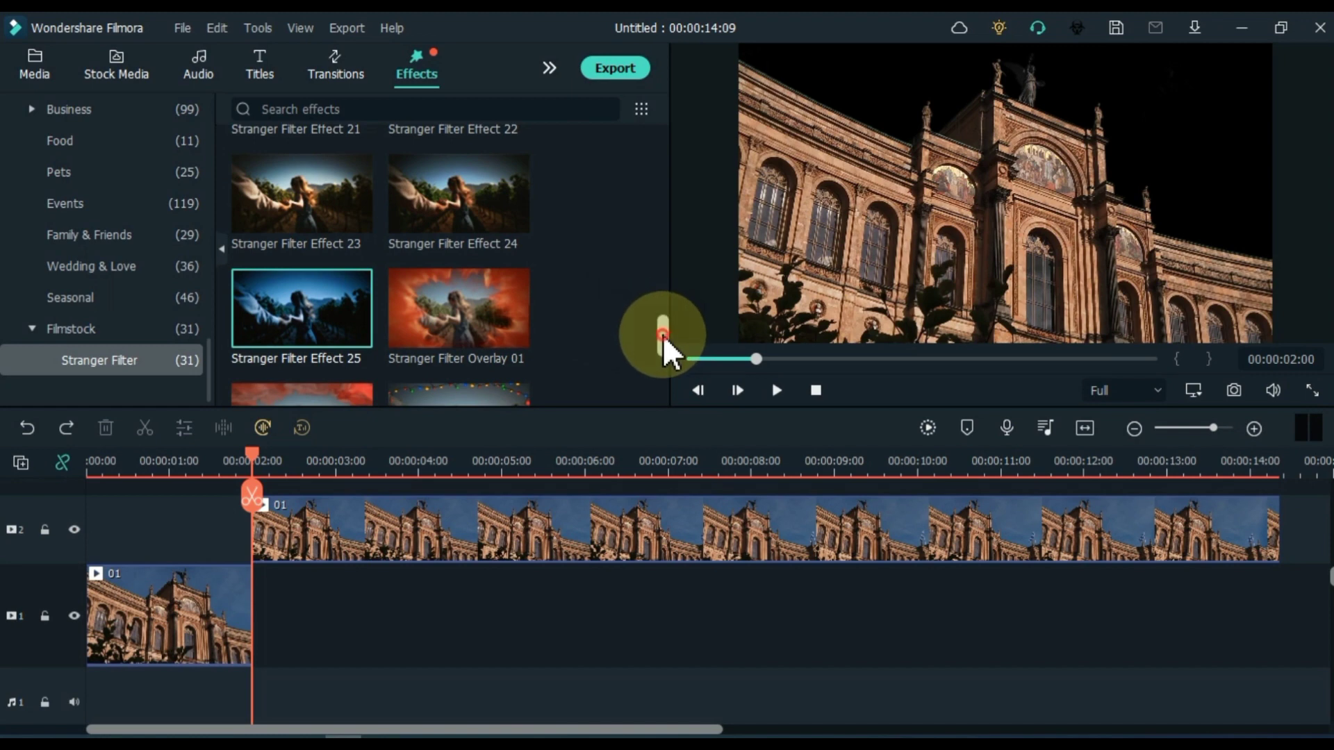
pyautogui.moveTo(663, 336); pyautogui.dragTo(666, 313)
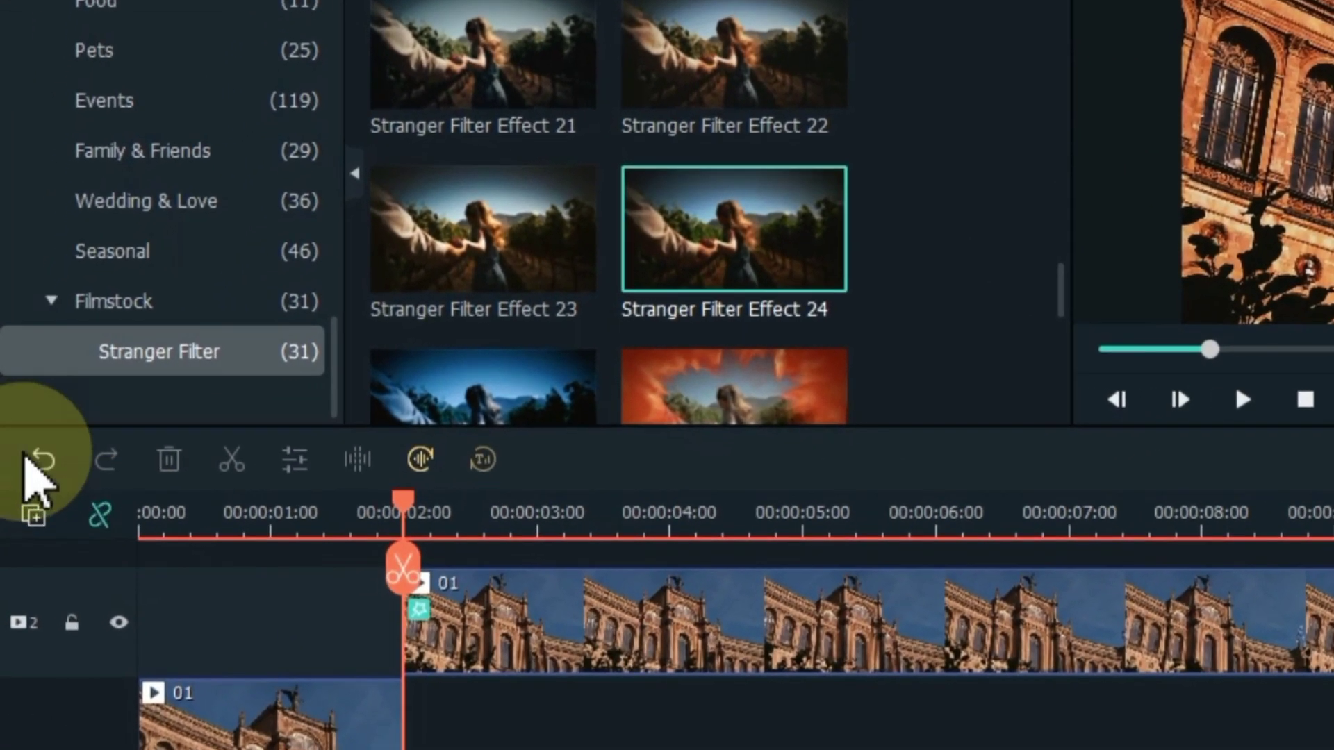
pyautogui.click(37, 464)
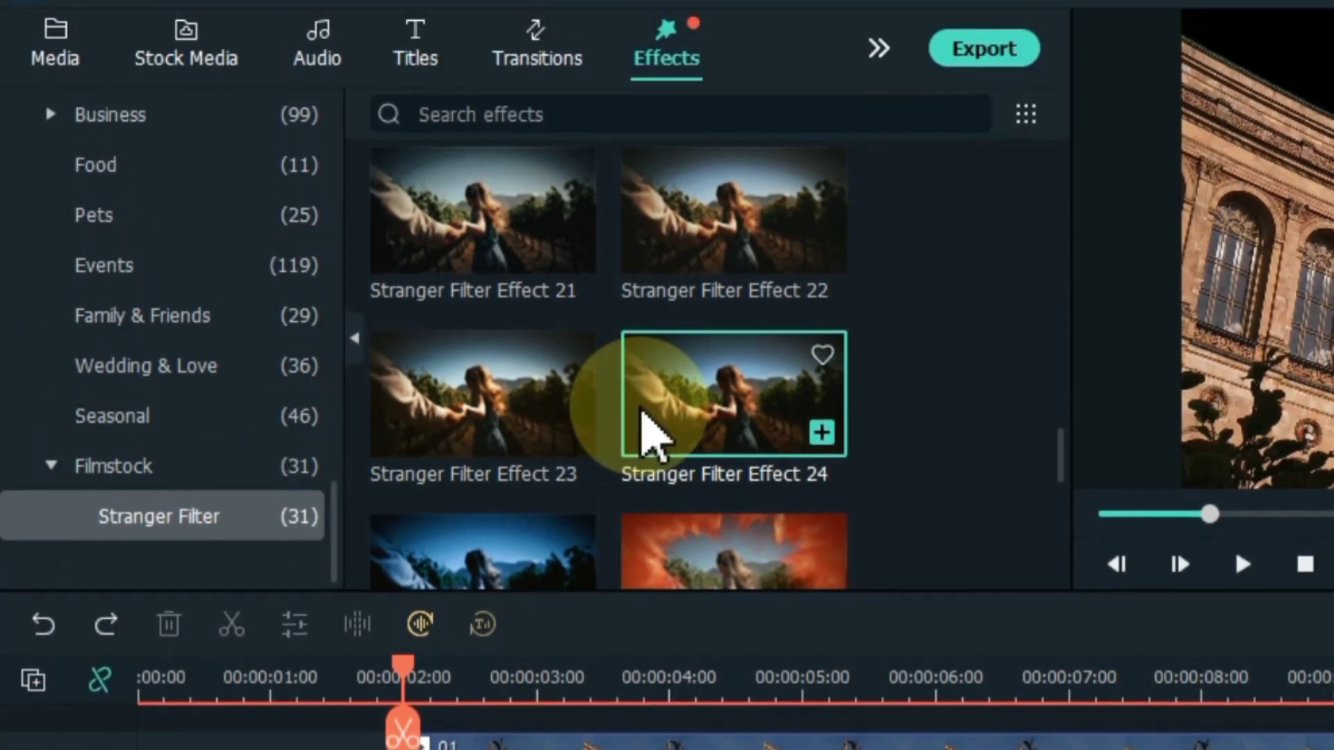
pyautogui.scroll(2, 655, 474)
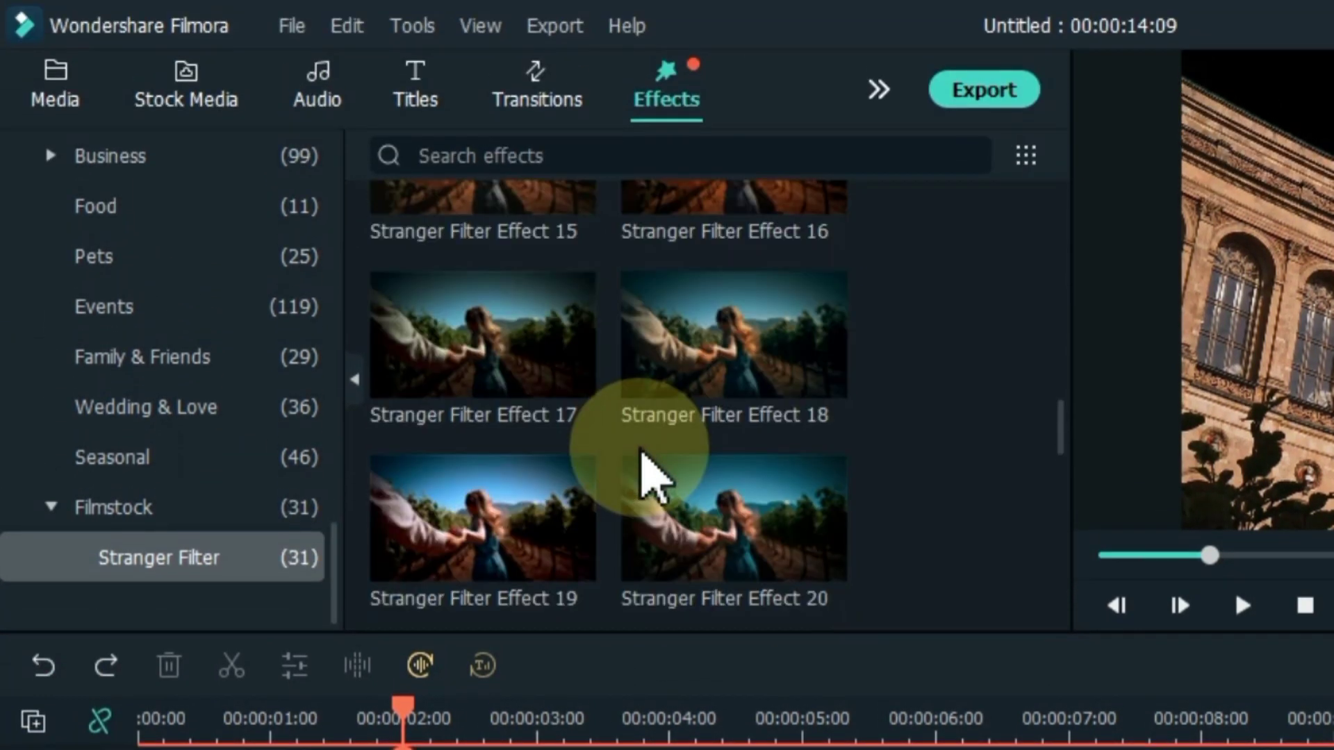
pyautogui.scroll(2, 654, 474)
pyautogui.scroll(2, 654, 474)
pyautogui.moveTo(734, 500)
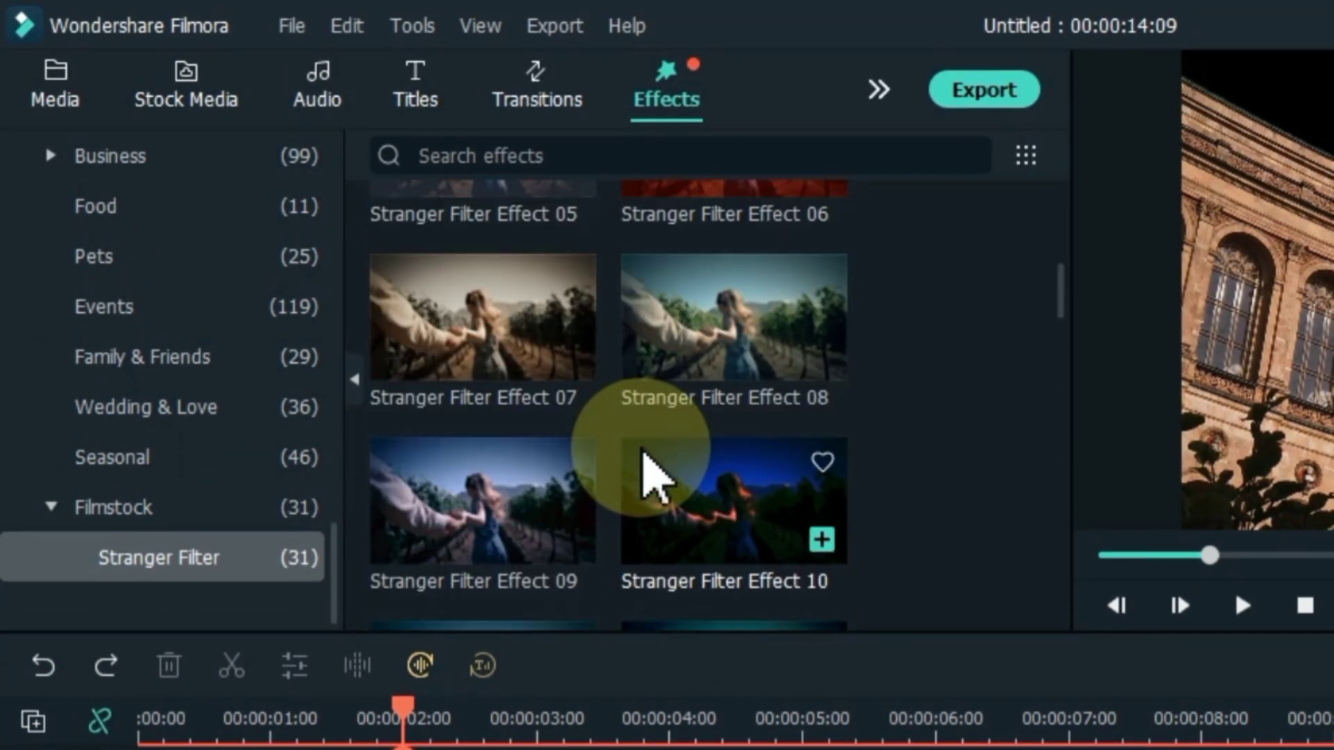
pyautogui.moveTo(1060, 287); pyautogui.dragTo(1060, 312)
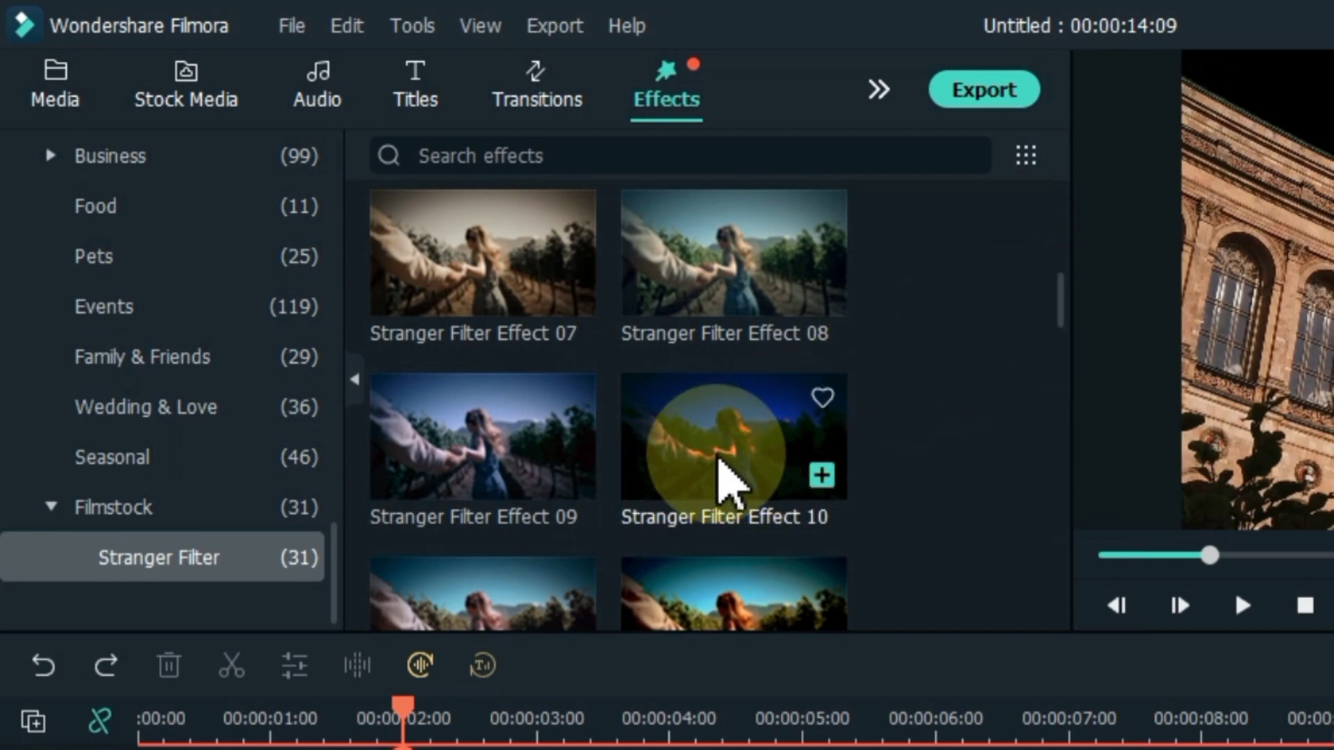
pyautogui.moveTo(729, 459); pyautogui.dragTo(474, 412)
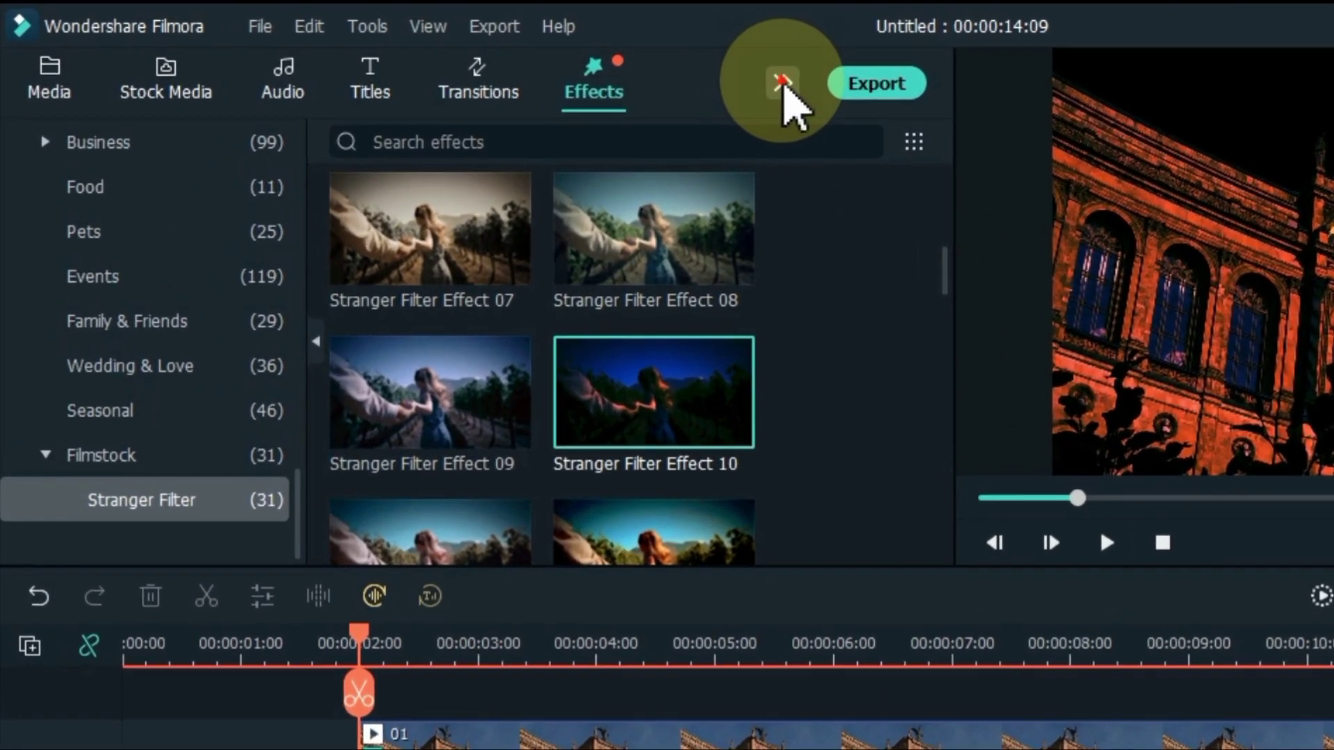
pyautogui.click(549, 68)
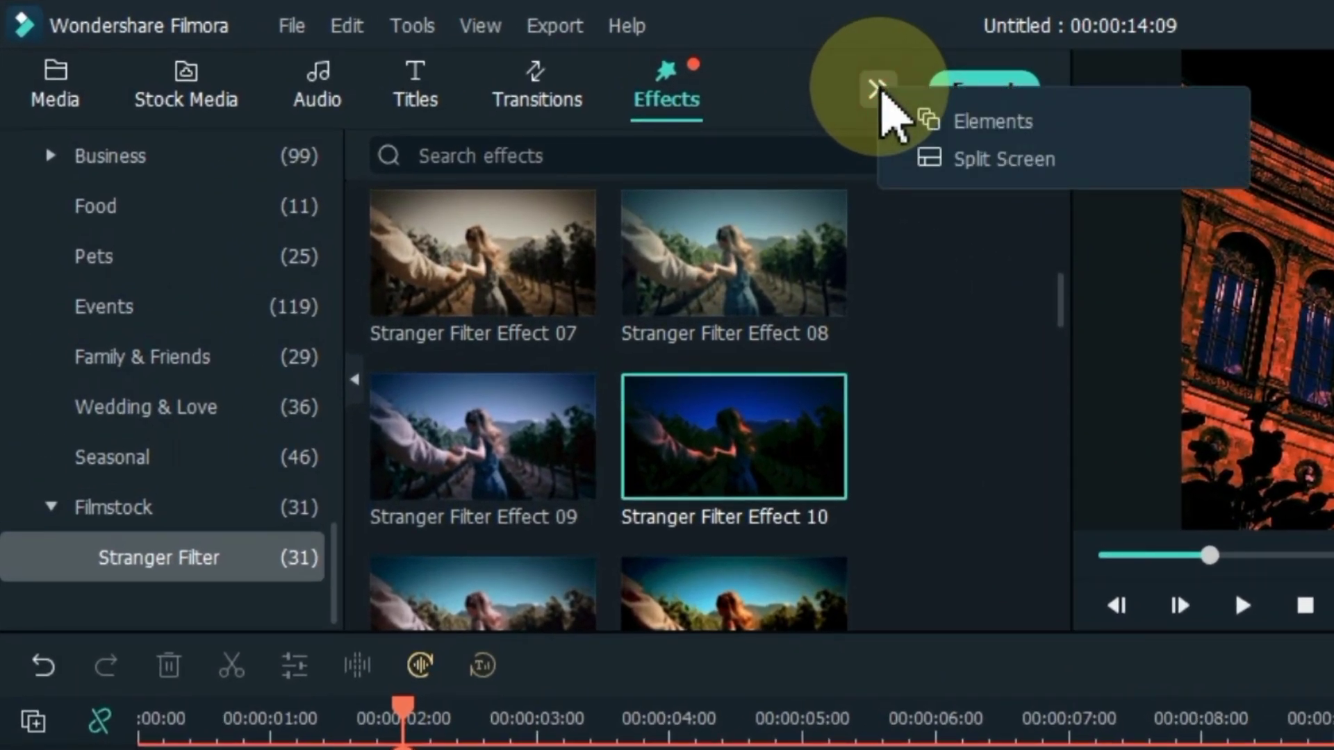
# Place Stranger Filter Element 05 on track 1 after the first clip and preview the composite.
pyautogui.click(1032, 130)
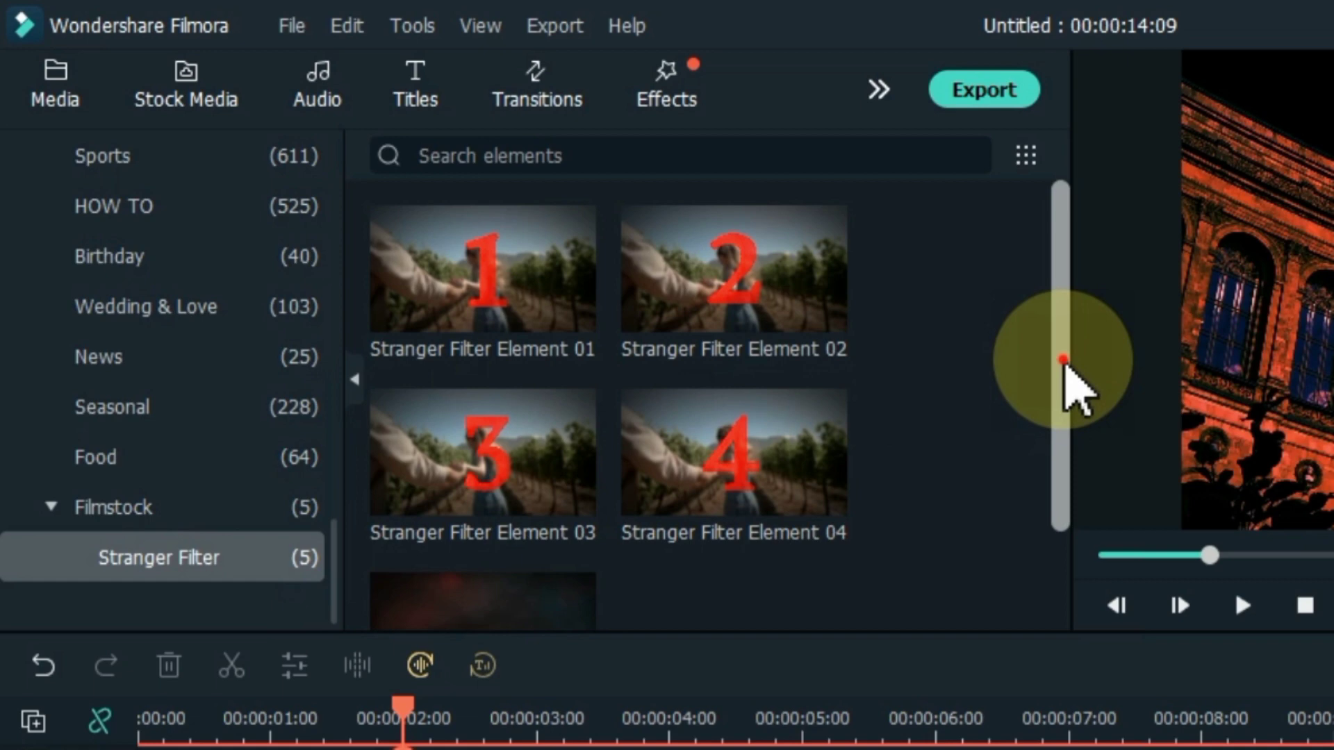
pyautogui.moveTo(1061, 359); pyautogui.dragTo(1061, 479)
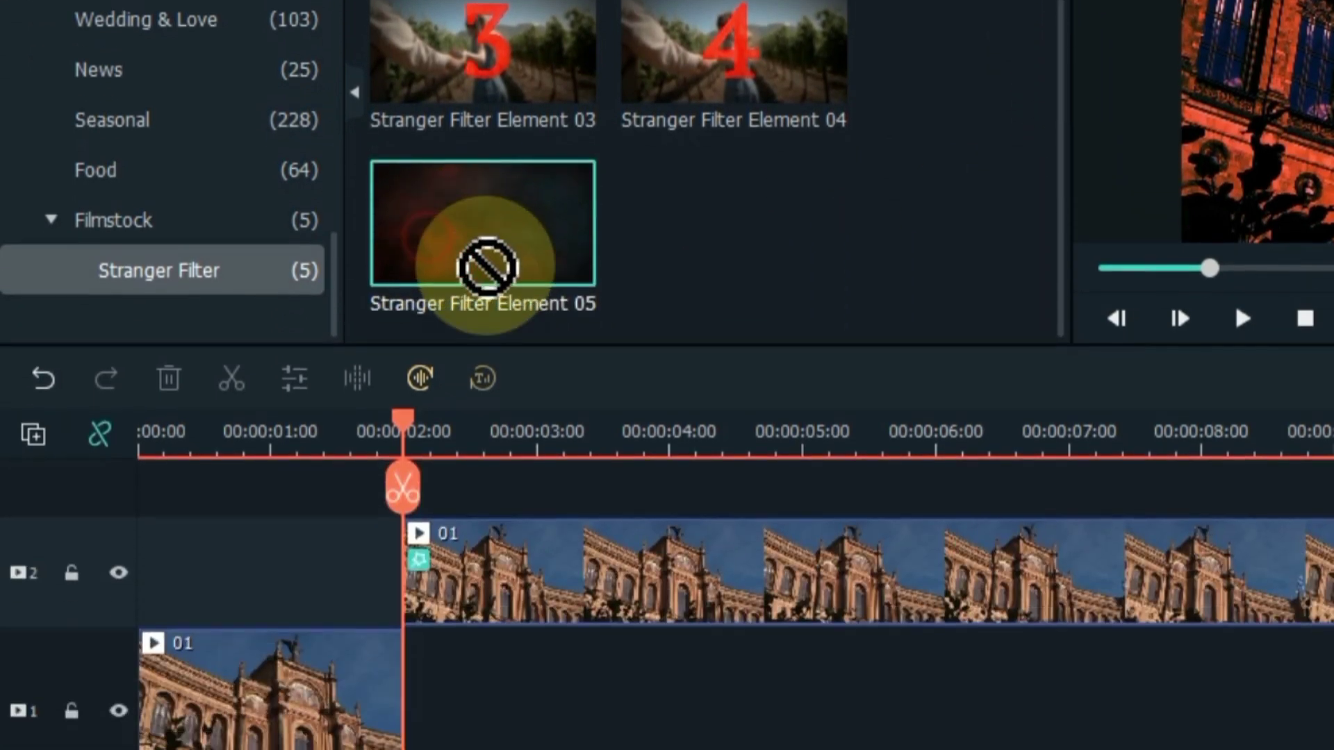
pyautogui.moveTo(422, 532); pyautogui.dragTo(289, 641)
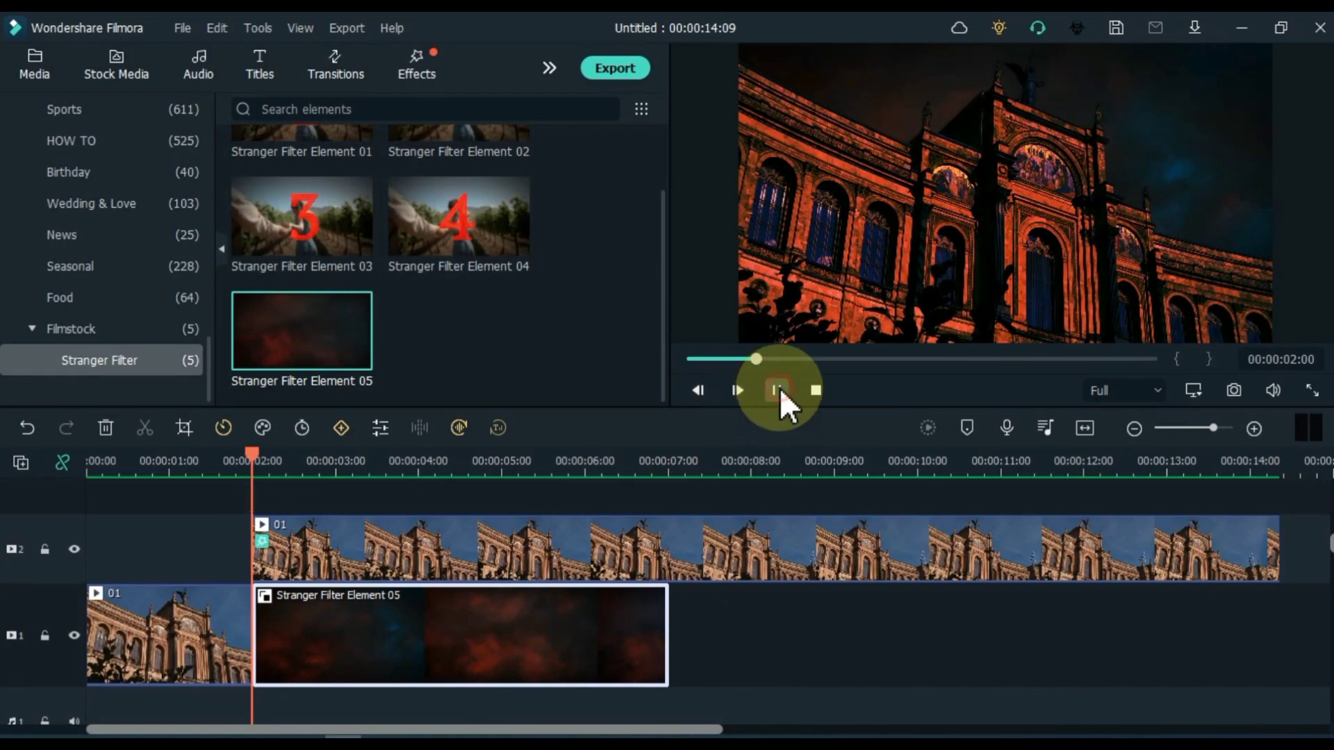
pyautogui.click(779, 388)
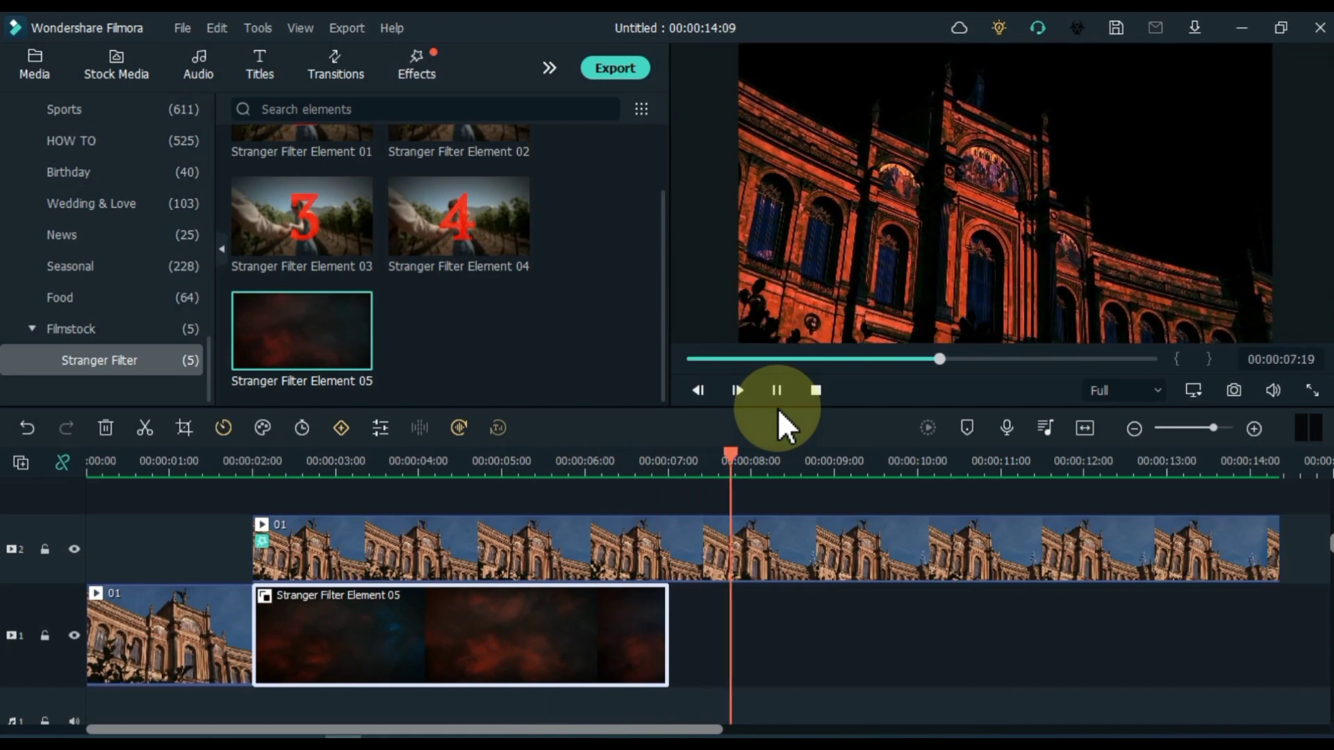
pyautogui.click(778, 395)
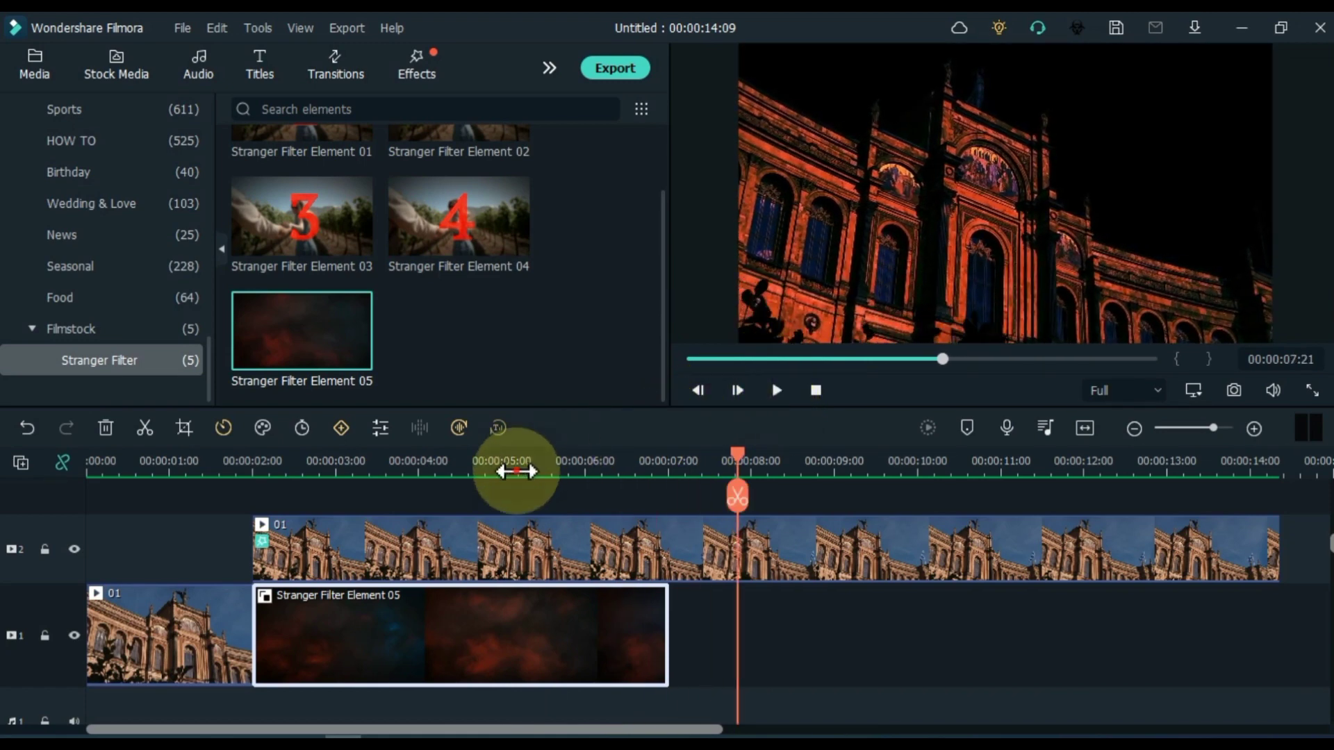
pyautogui.click(517, 473)
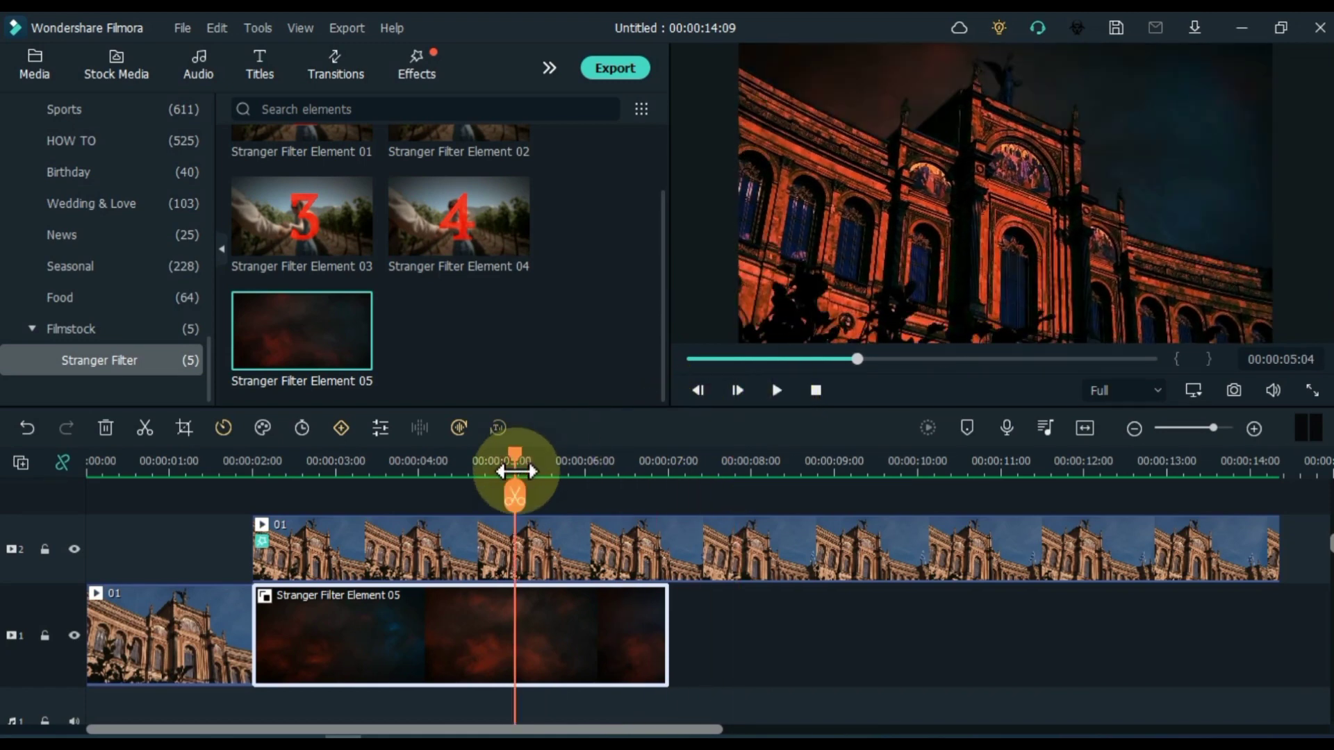
# Paste a second Element 05 copy after the first and trim the building clip to 12 seconds.
pyautogui.rightClick(583, 623)
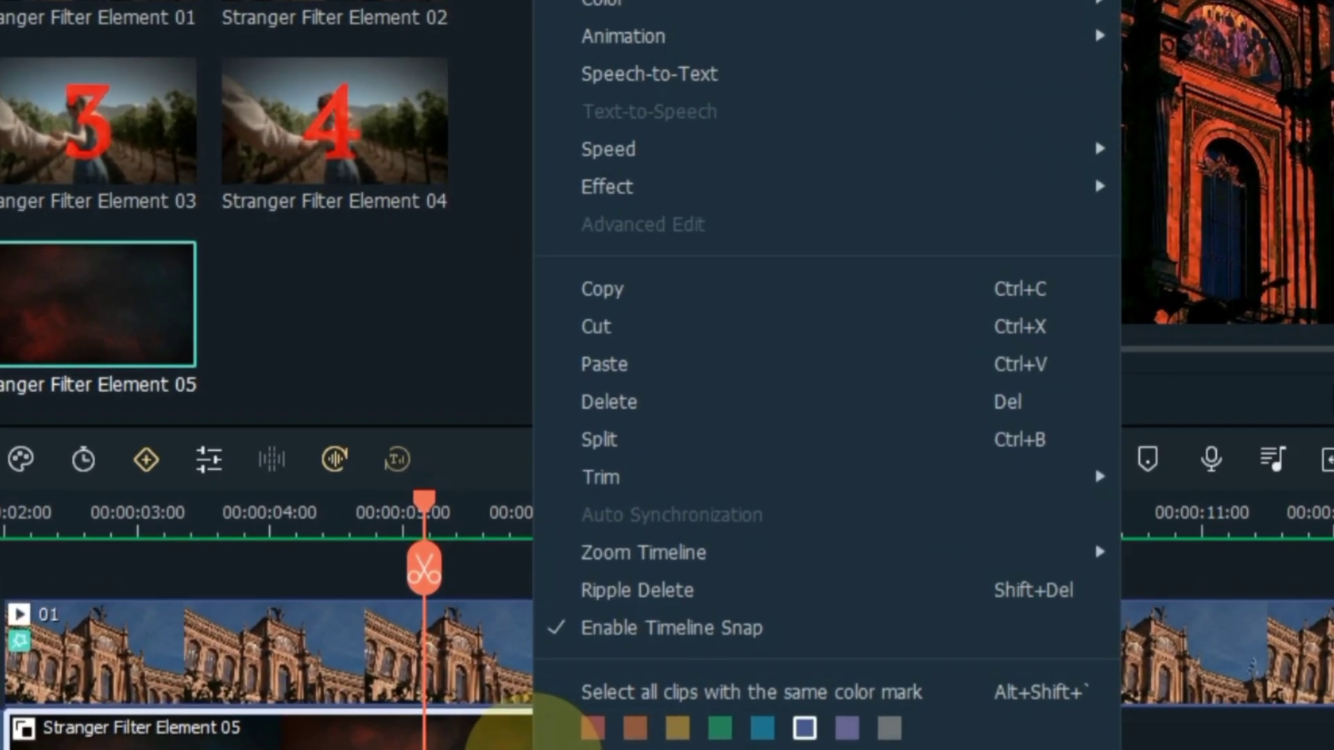
pyautogui.click(626, 325)
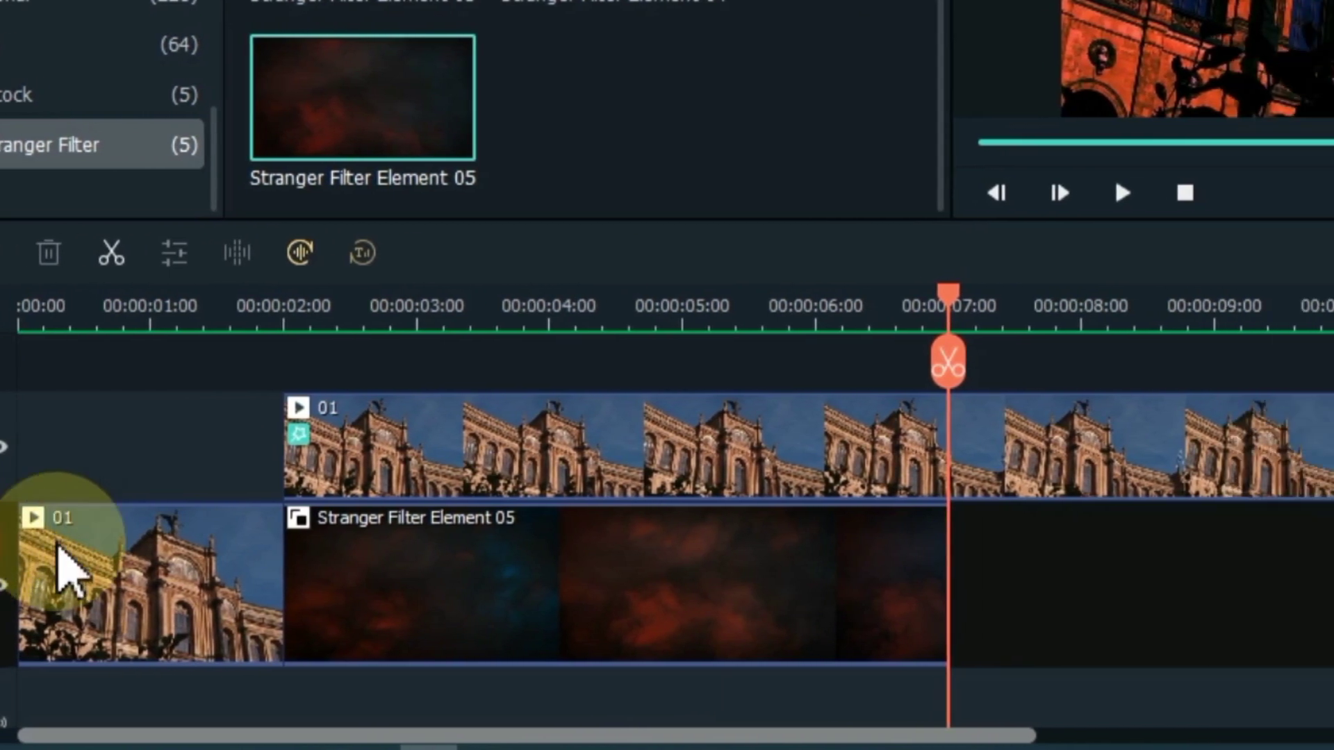
pyautogui.rightClick(780, 589)
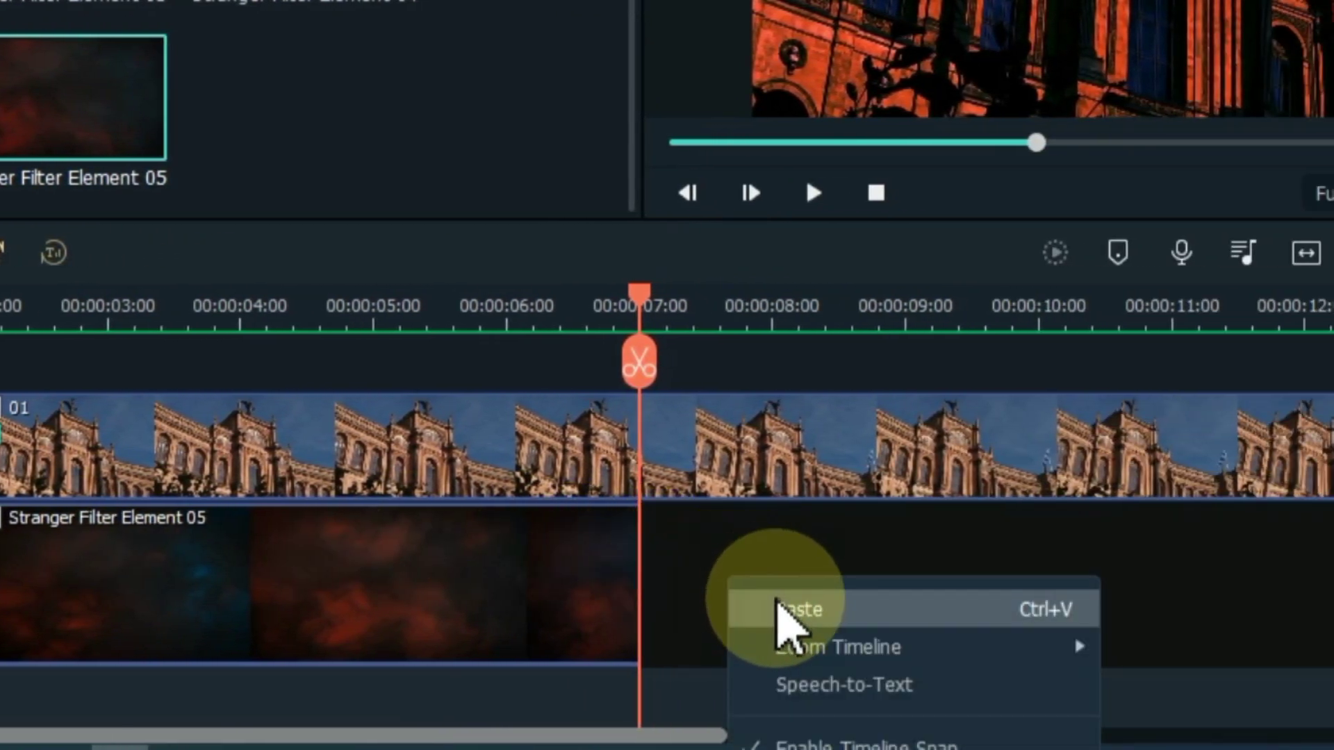
pyautogui.click(794, 611)
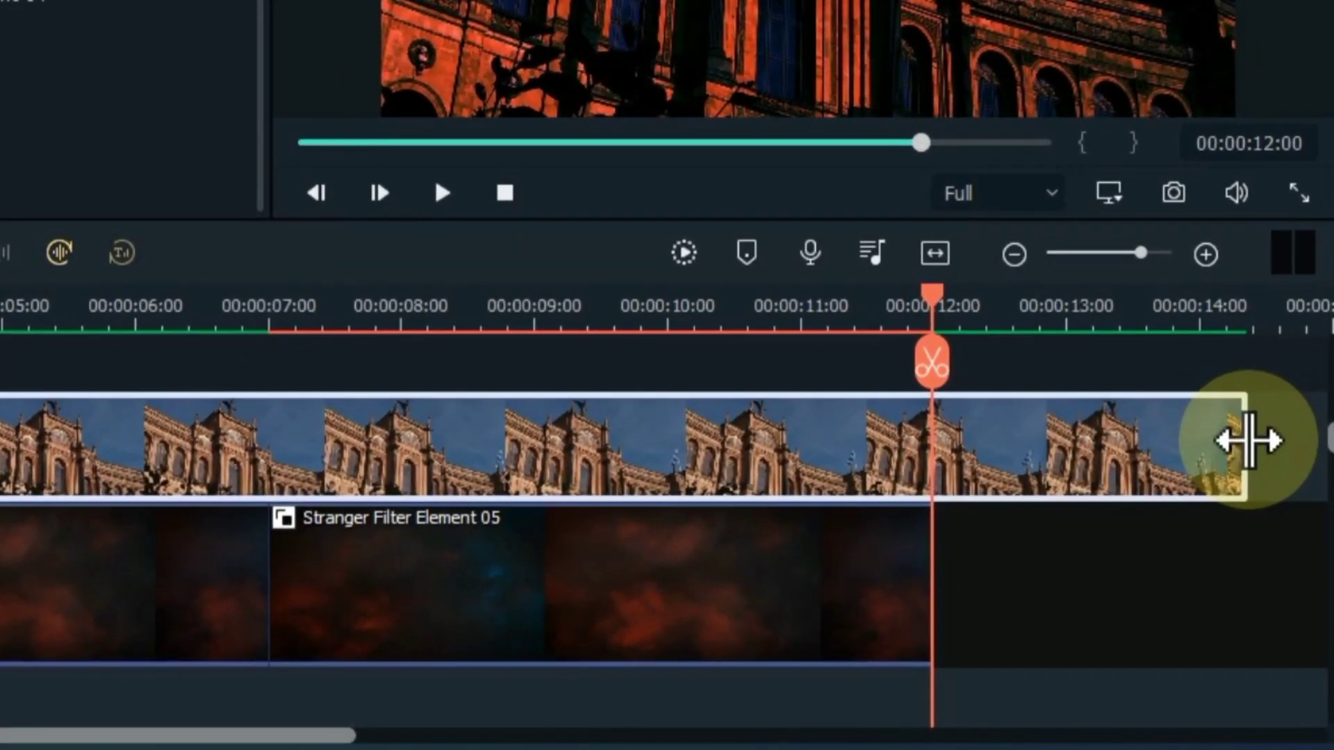
pyautogui.moveTo(1275, 549); pyautogui.dragTo(1084, 549)
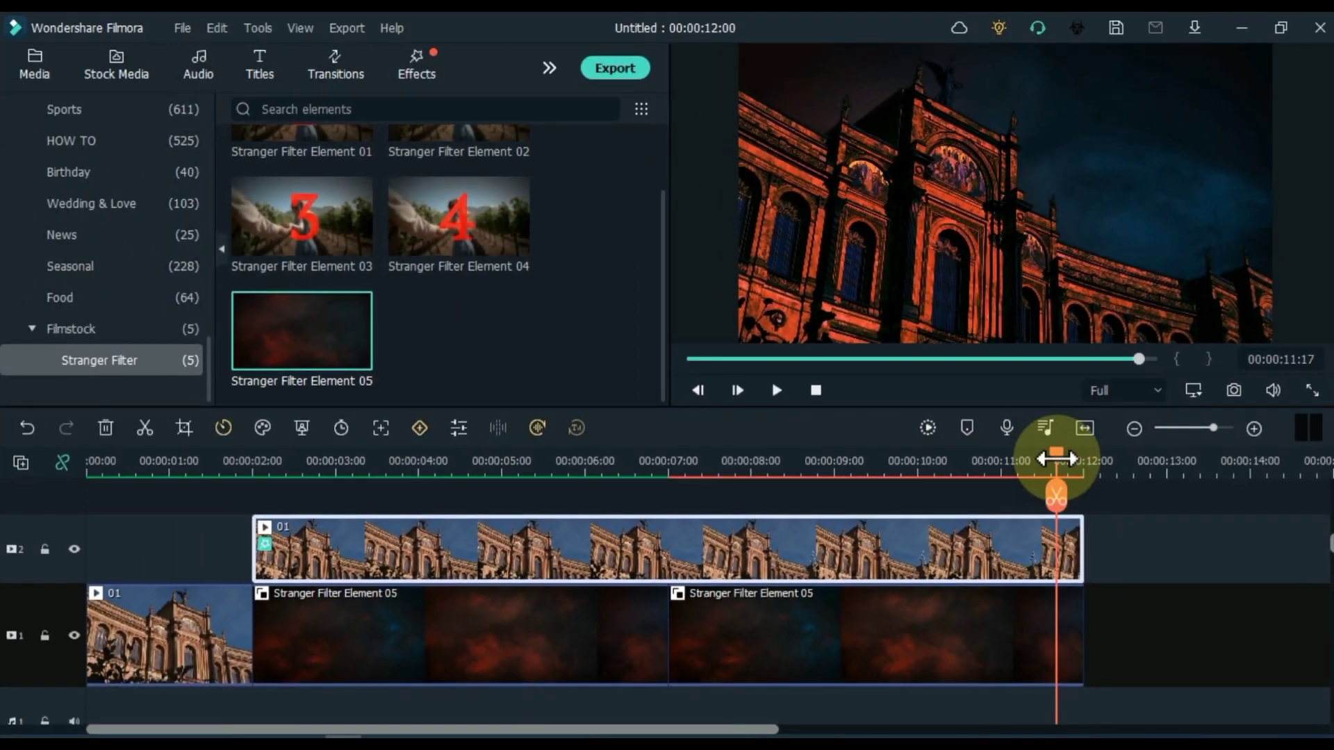
pyautogui.moveTo(1059, 459)
pyautogui.mouseDown()
pyautogui.moveTo(1036, 459)
pyautogui.moveTo(1048, 458)
pyautogui.mouseUp()
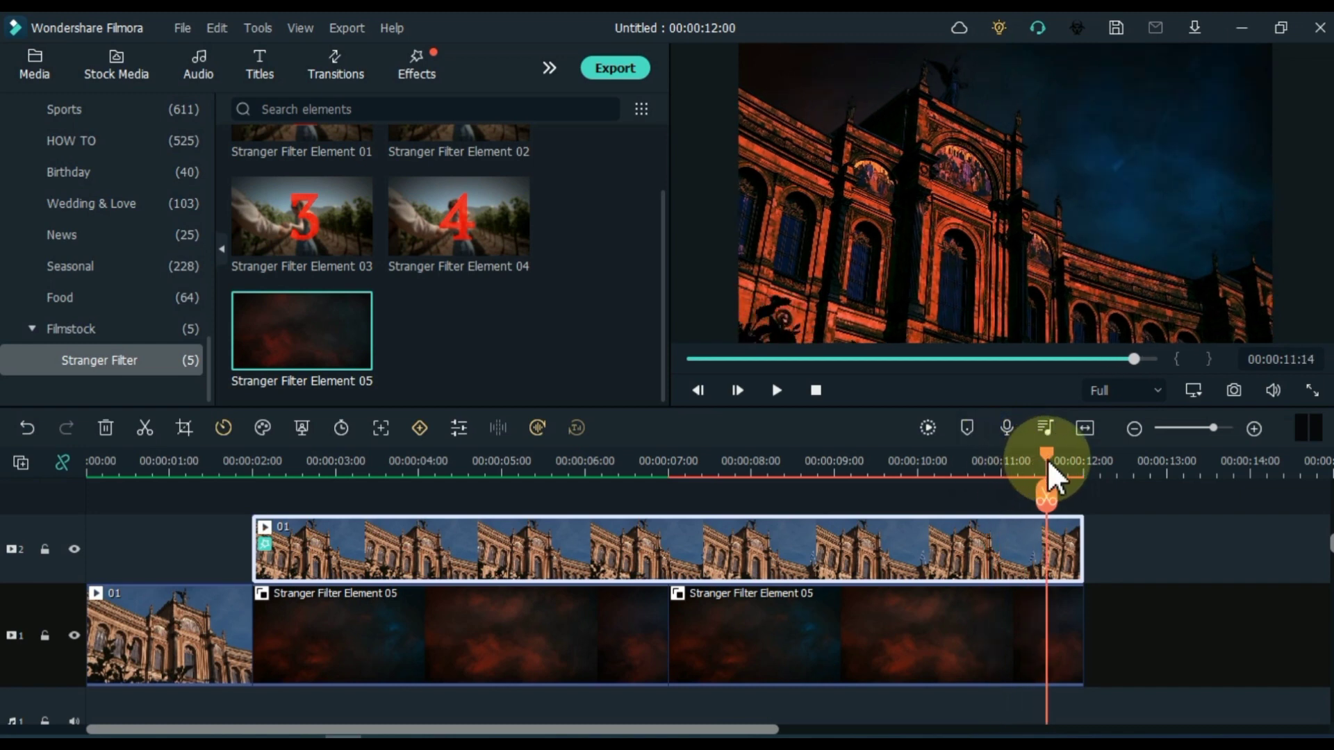
# Squash both Element 05 clips upward toward the sky, confirm, and fit the timeline view.
pyautogui.doubleClick(910, 659)
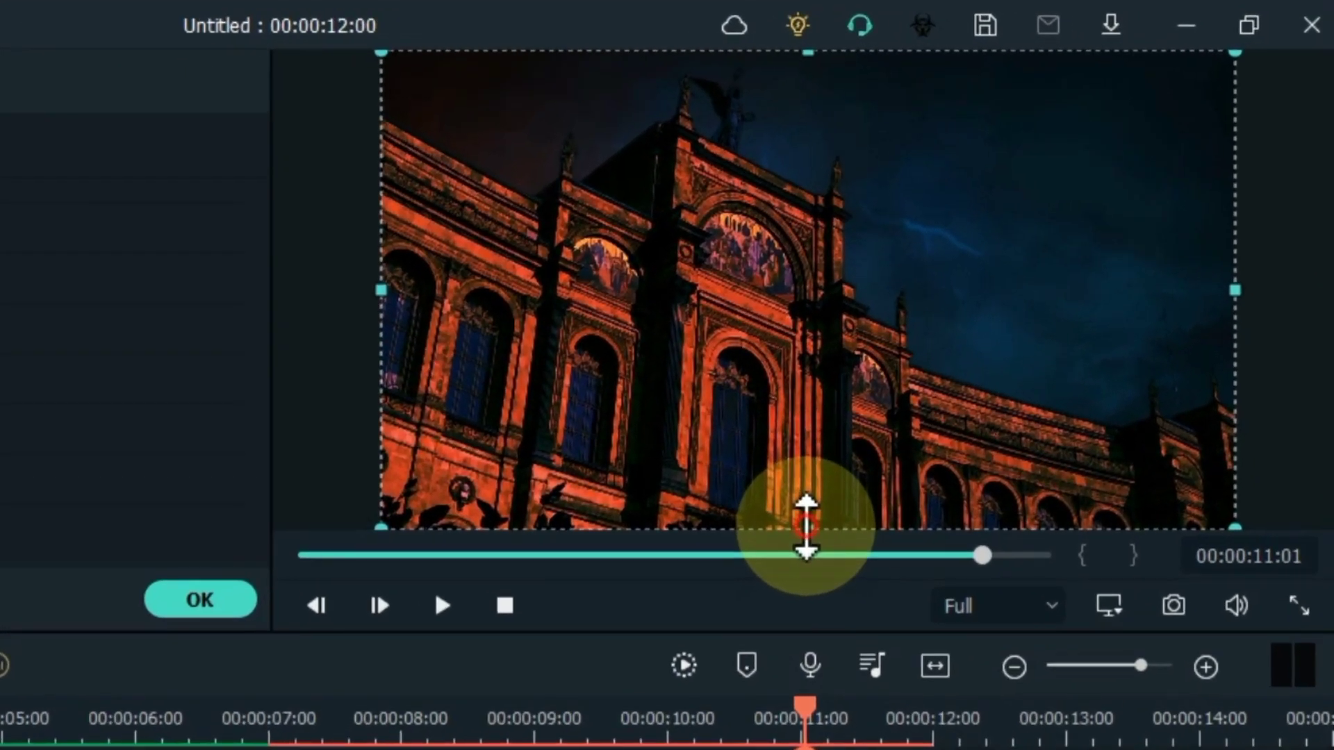
pyautogui.moveTo(828, 488); pyautogui.dragTo(862, 455)
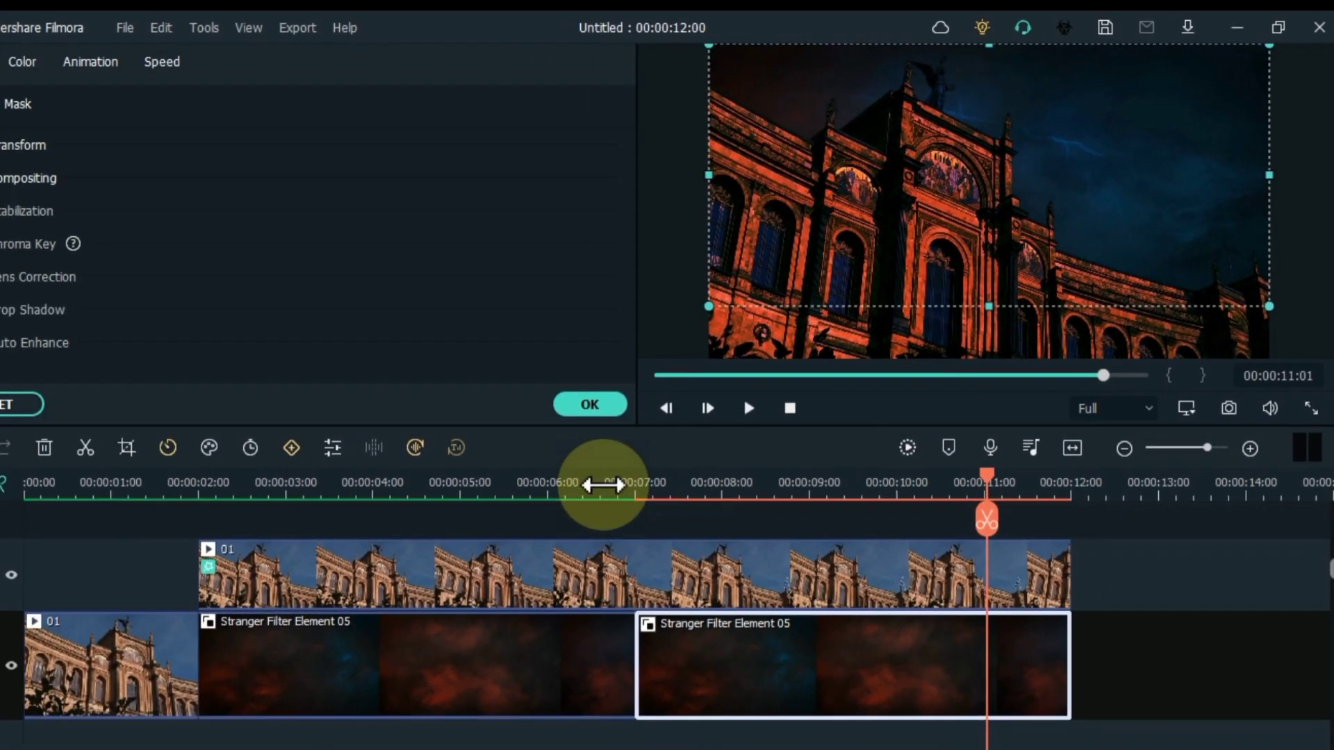
pyautogui.click(638, 462)
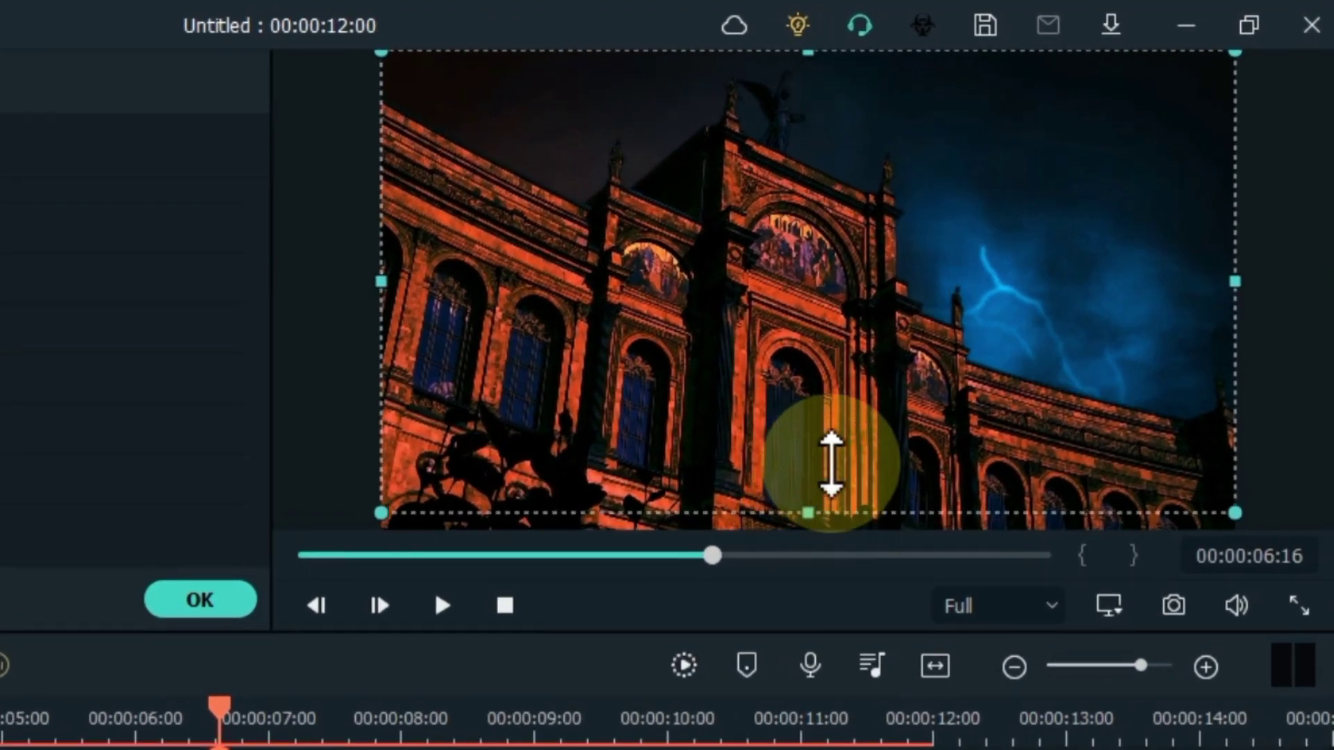
pyautogui.moveTo(832, 510); pyautogui.dragTo(823, 449)
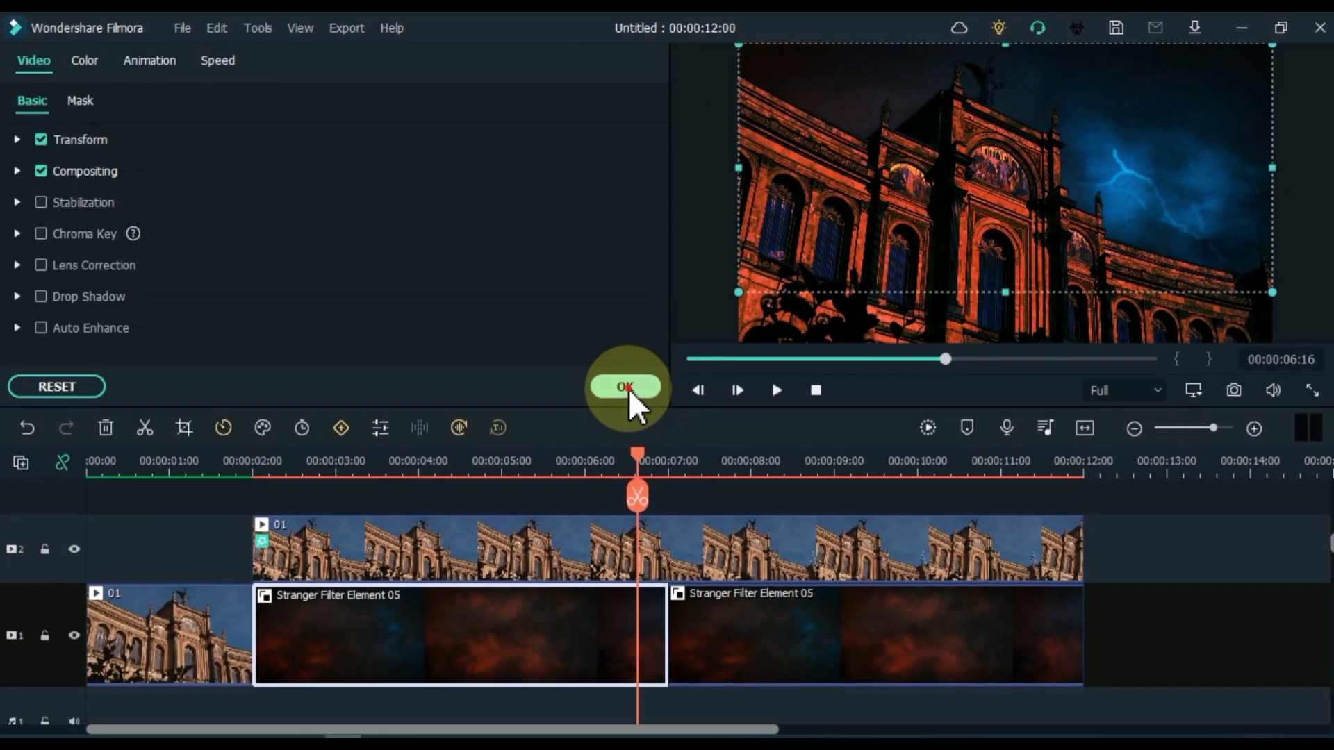
pyautogui.click(625, 390)
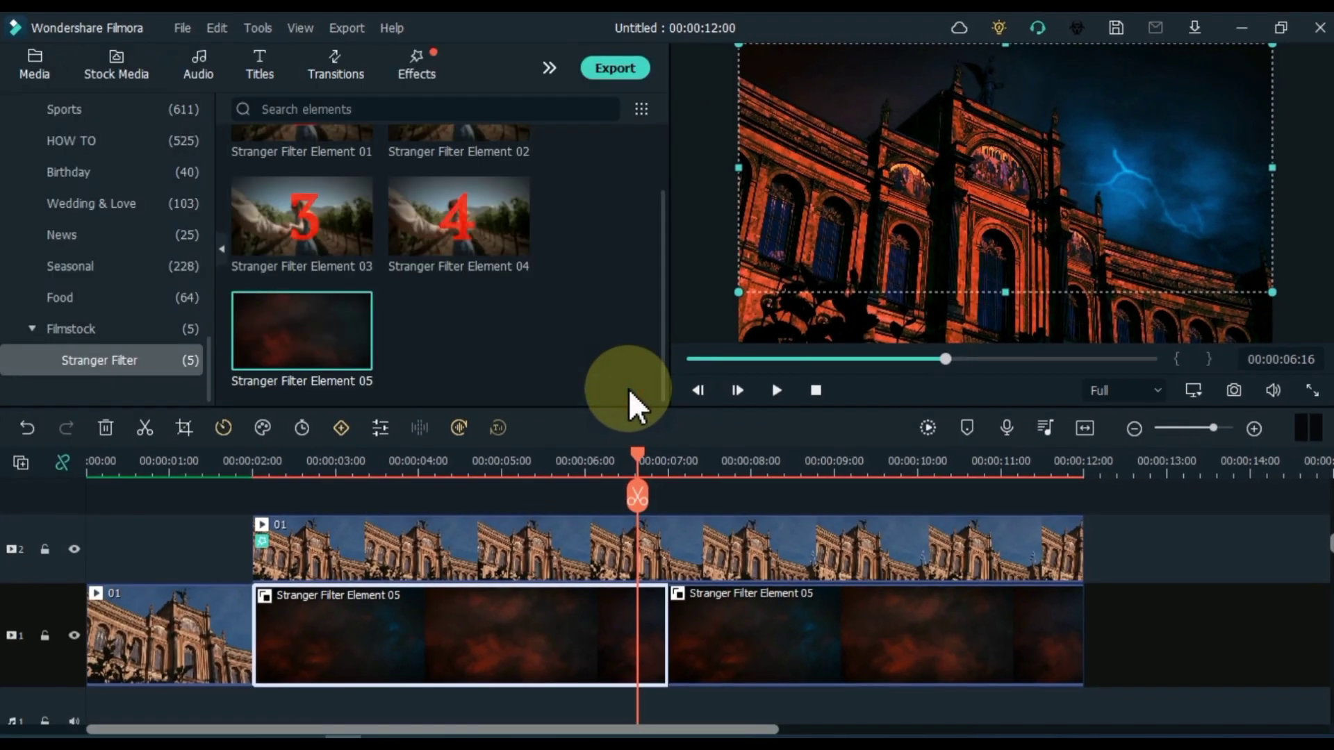
pyautogui.click(1085, 428)
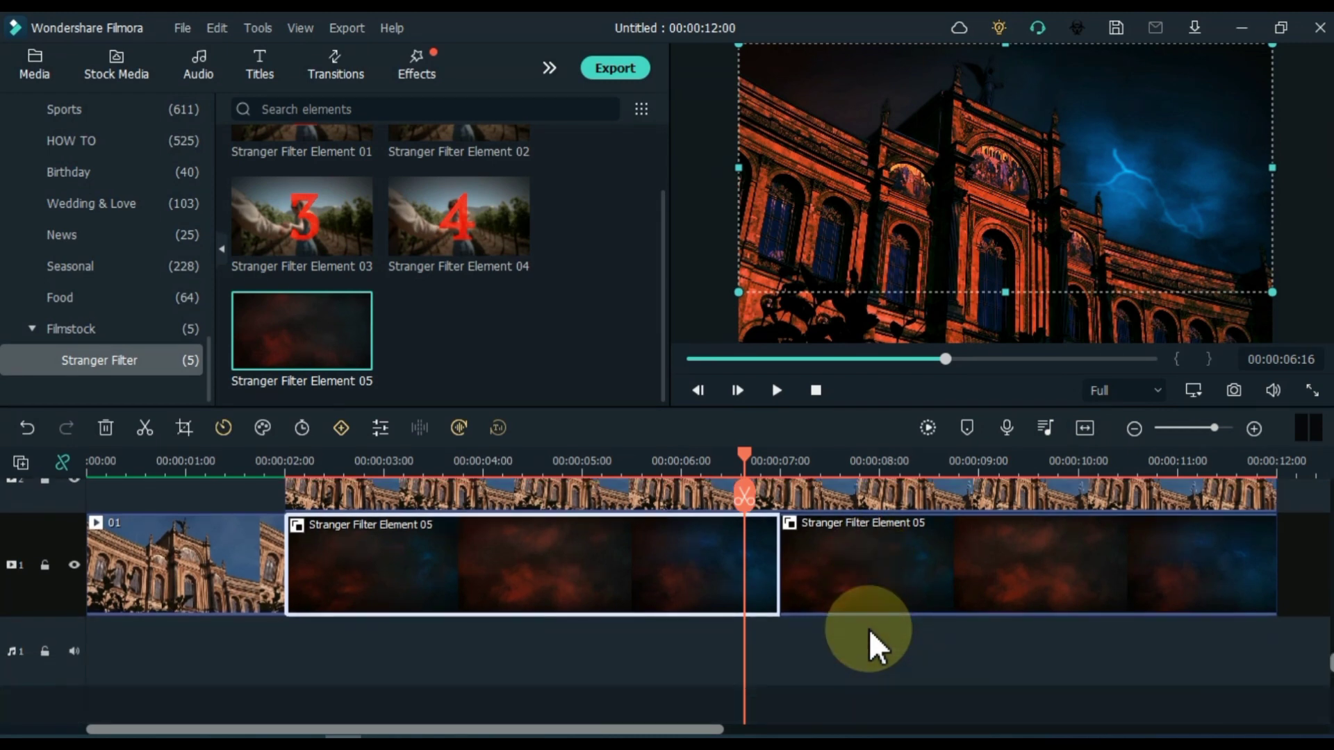
pyautogui.click(875, 641)
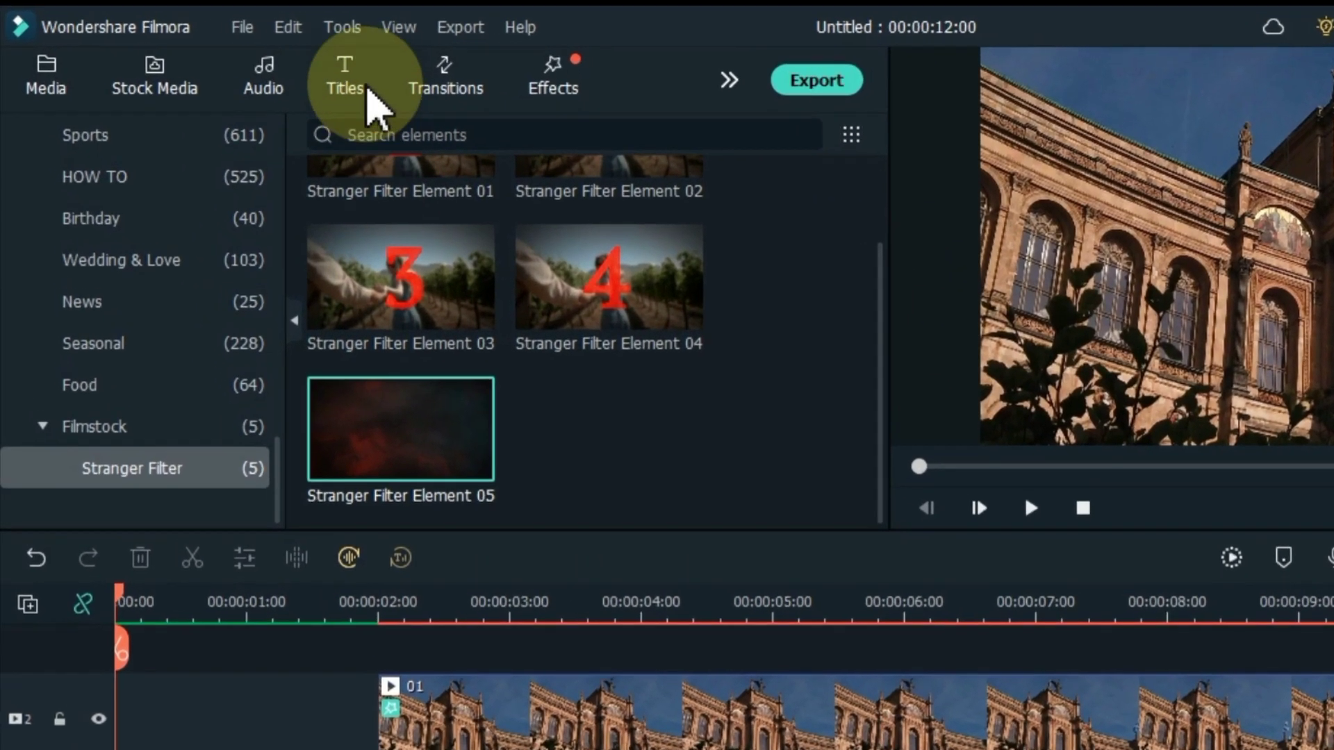
# Place Stranger Filter Title 03 on track 3 at 2 seconds and scrub to check it.
pyautogui.click(260, 62)
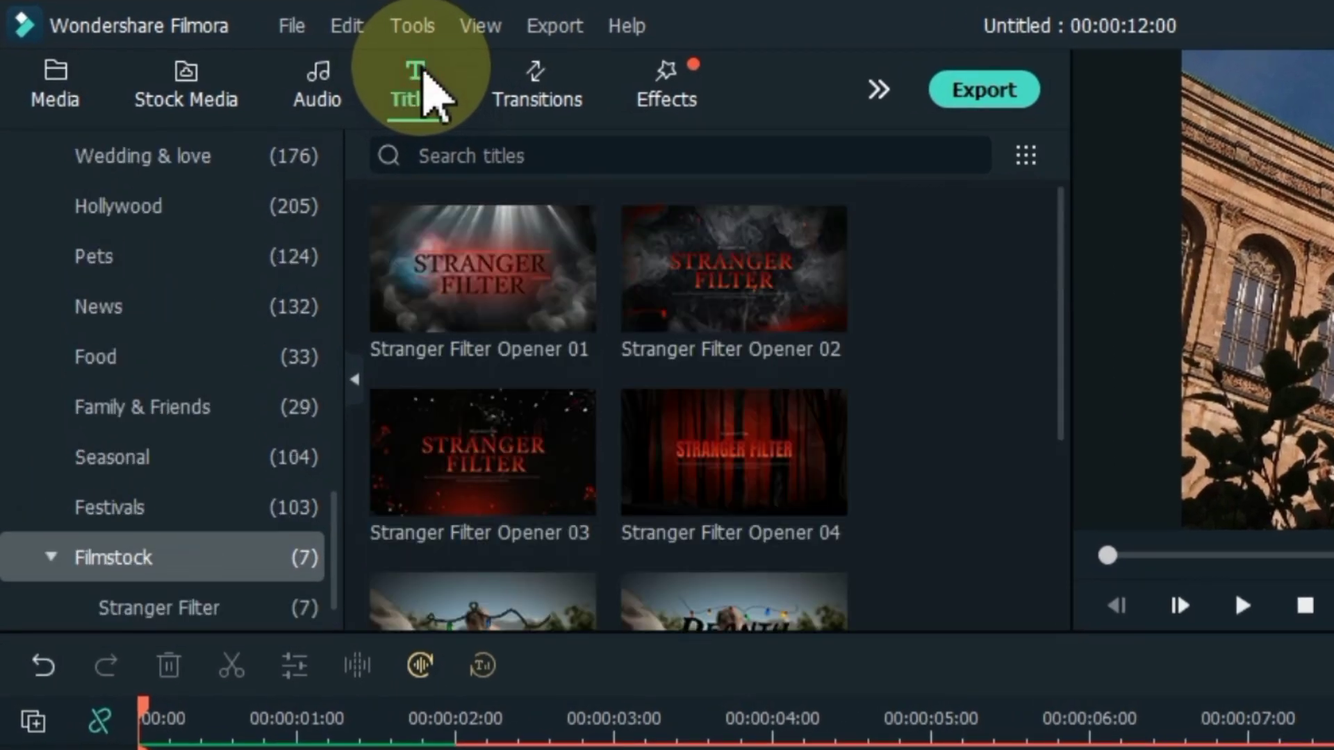
pyautogui.moveTo(1061, 292); pyautogui.dragTo(1074, 490)
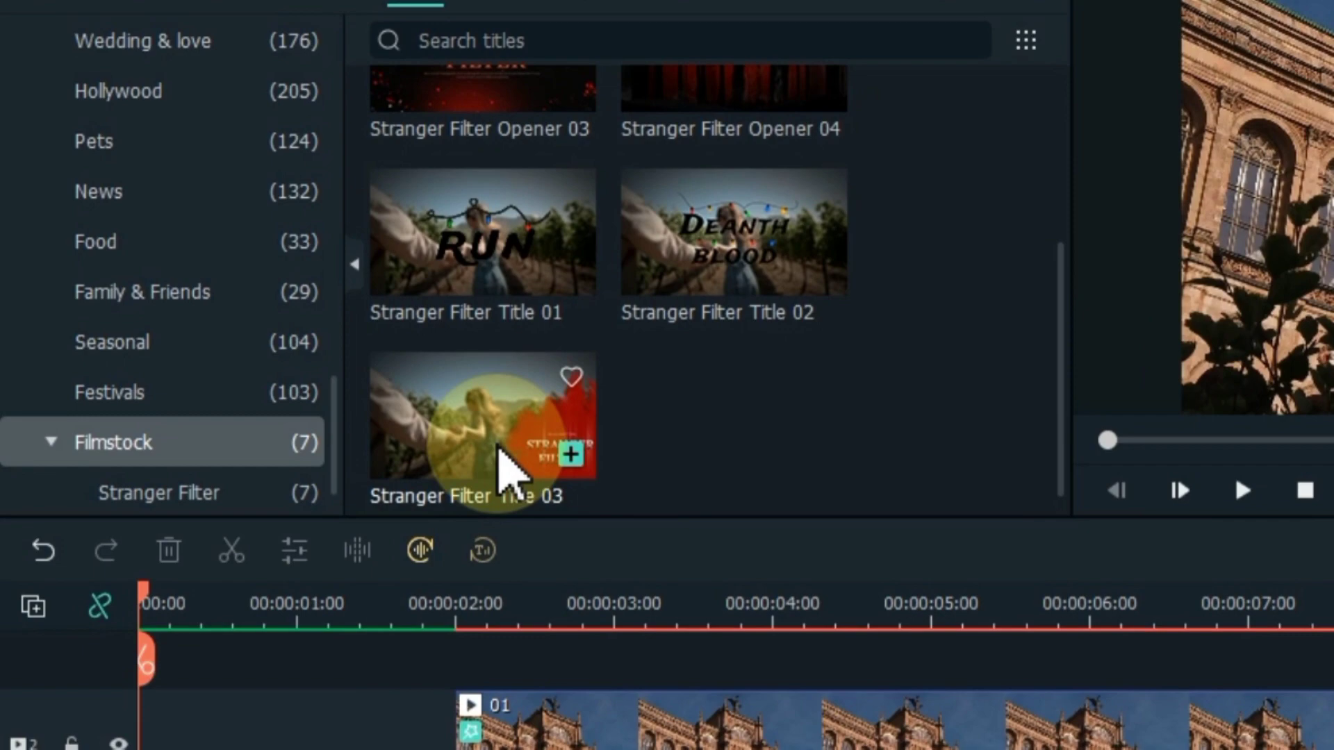
pyautogui.moveTo(506, 464); pyautogui.dragTo(469, 625)
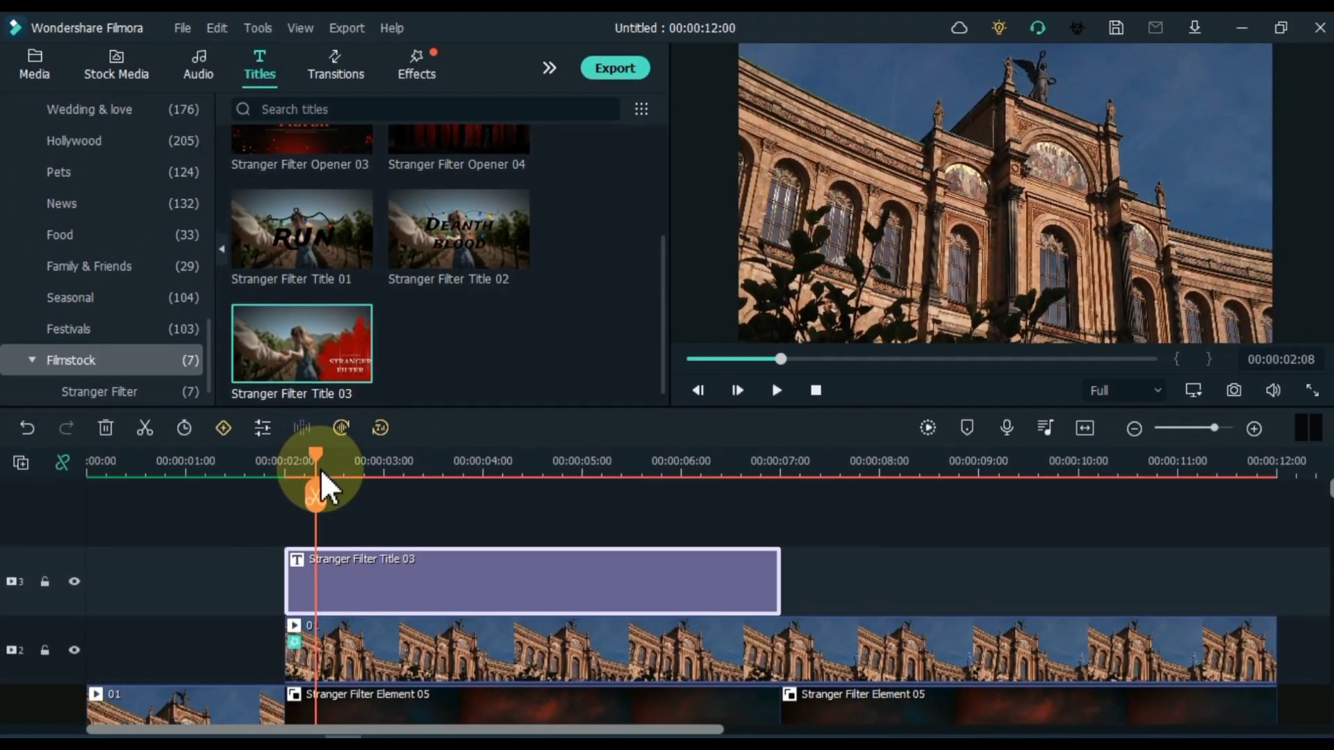
pyautogui.moveTo(348, 453); pyautogui.dragTo(592, 464)
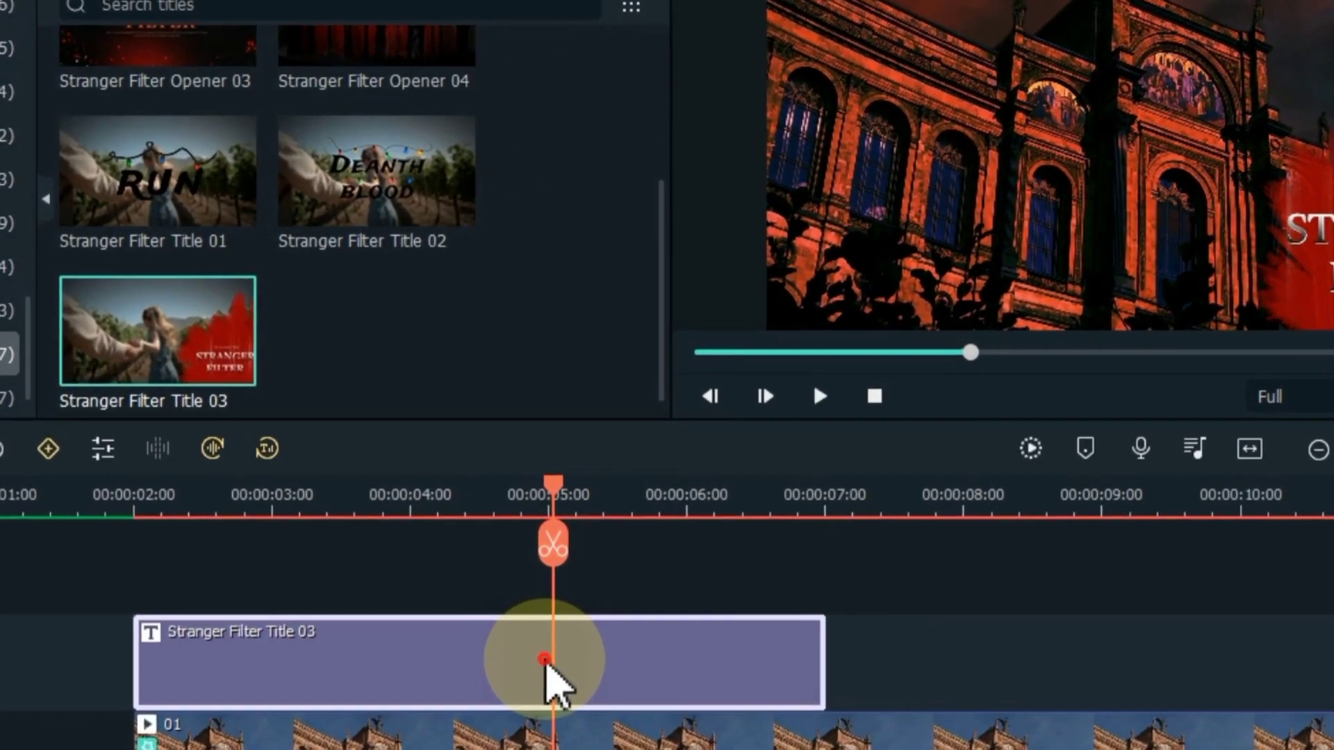
# Change the title text to 'USING FILMSTOCK' at size 47, deleting the subtitle line.
pyautogui.doubleClick(553, 584)
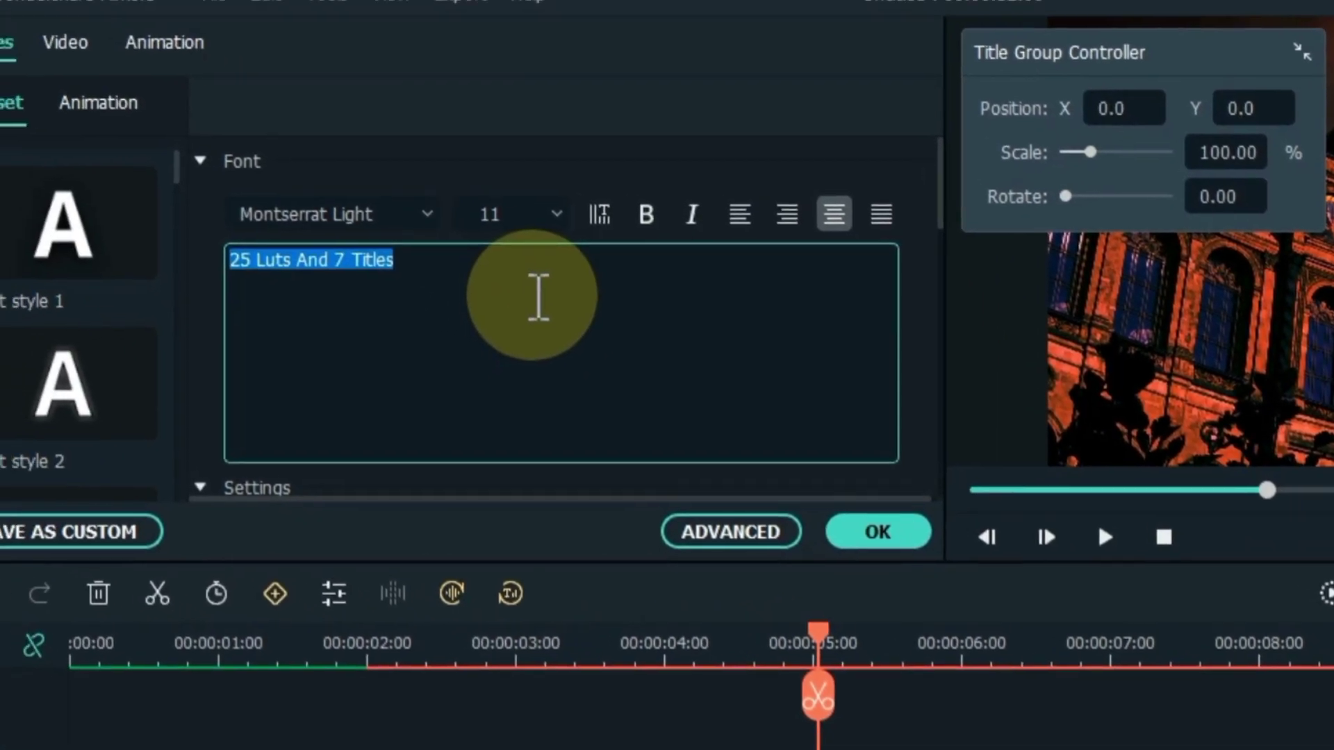
pyautogui.press('BackSpace')
pyautogui.click(1250, 390)
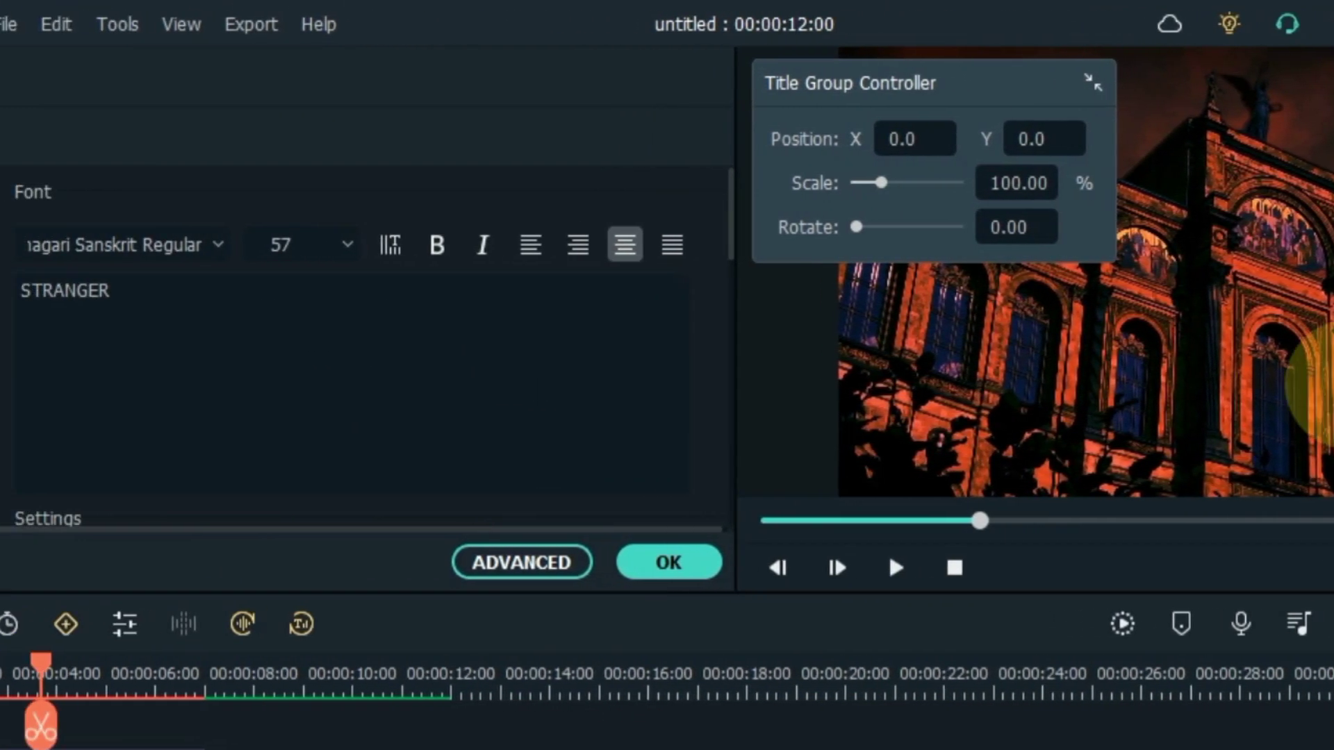
pyautogui.hotkey('ctrl', 'a')
pyautogui.write('USING')
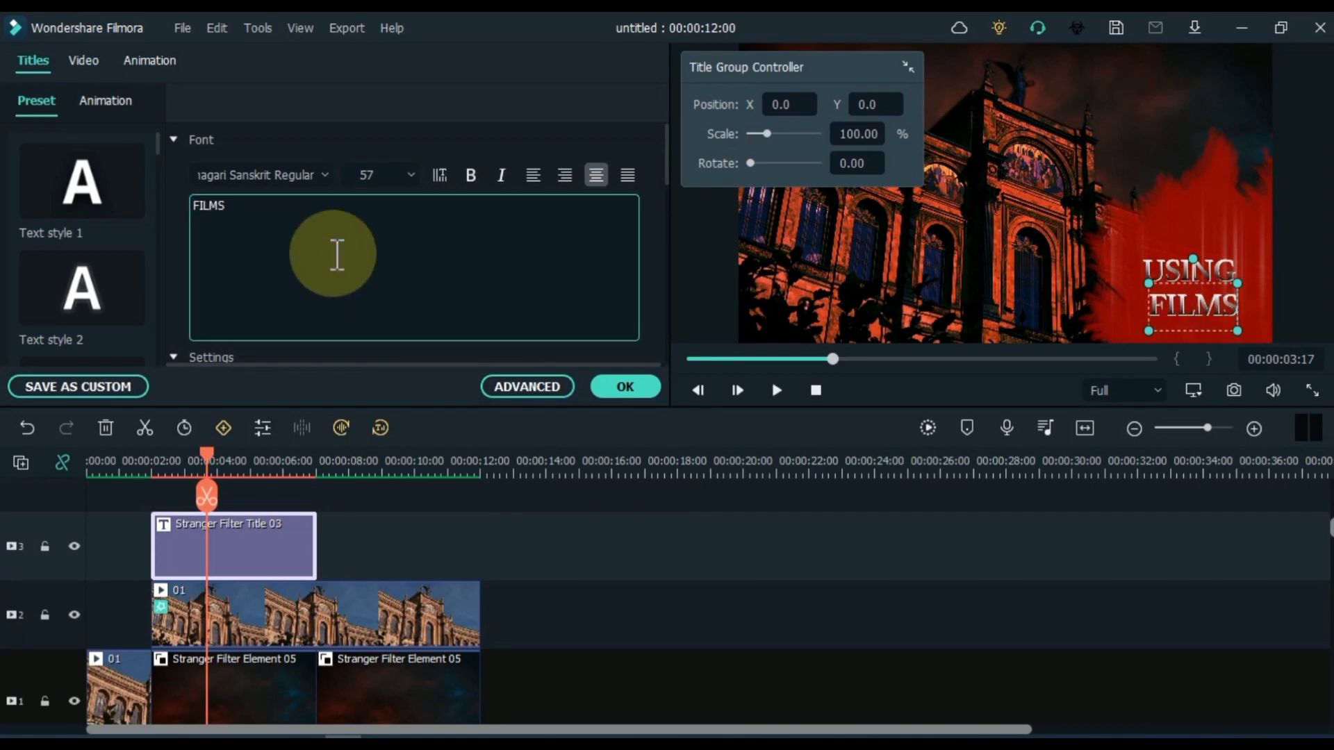
pyautogui.write('TOCK')
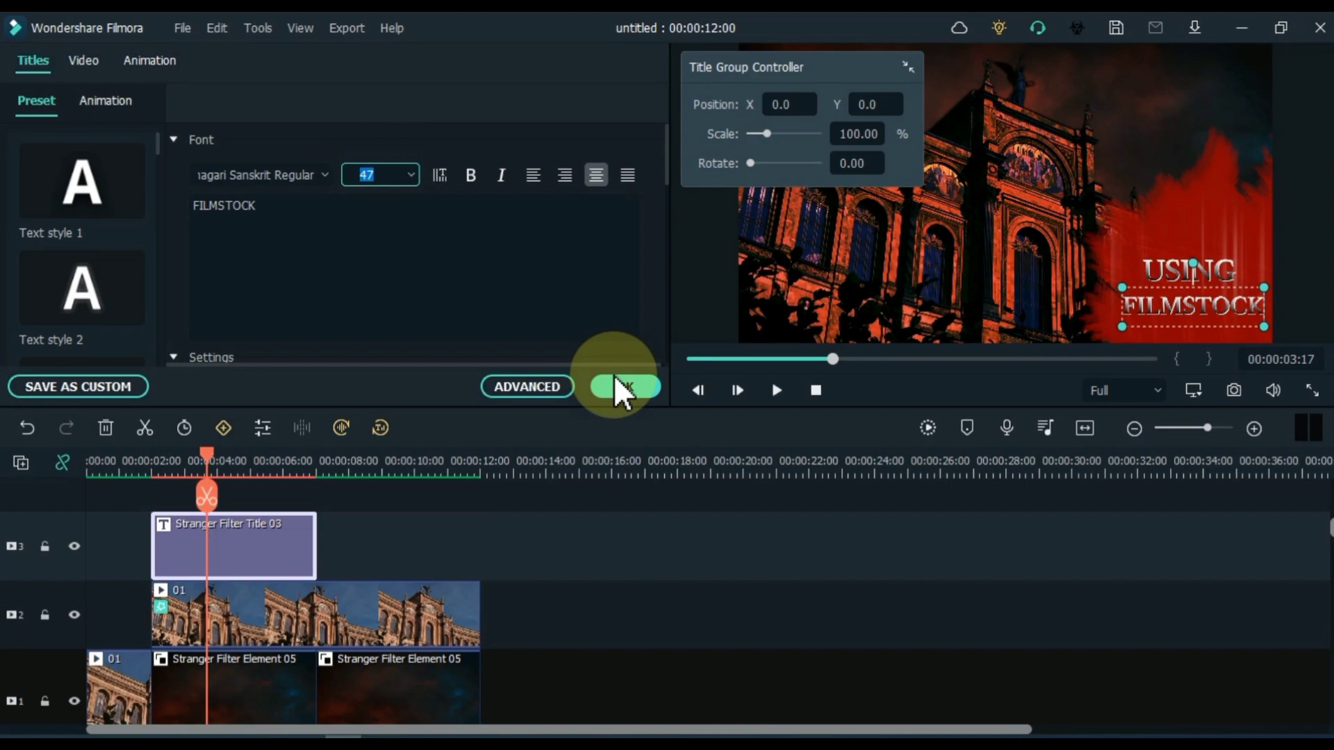
pyautogui.click(624, 390)
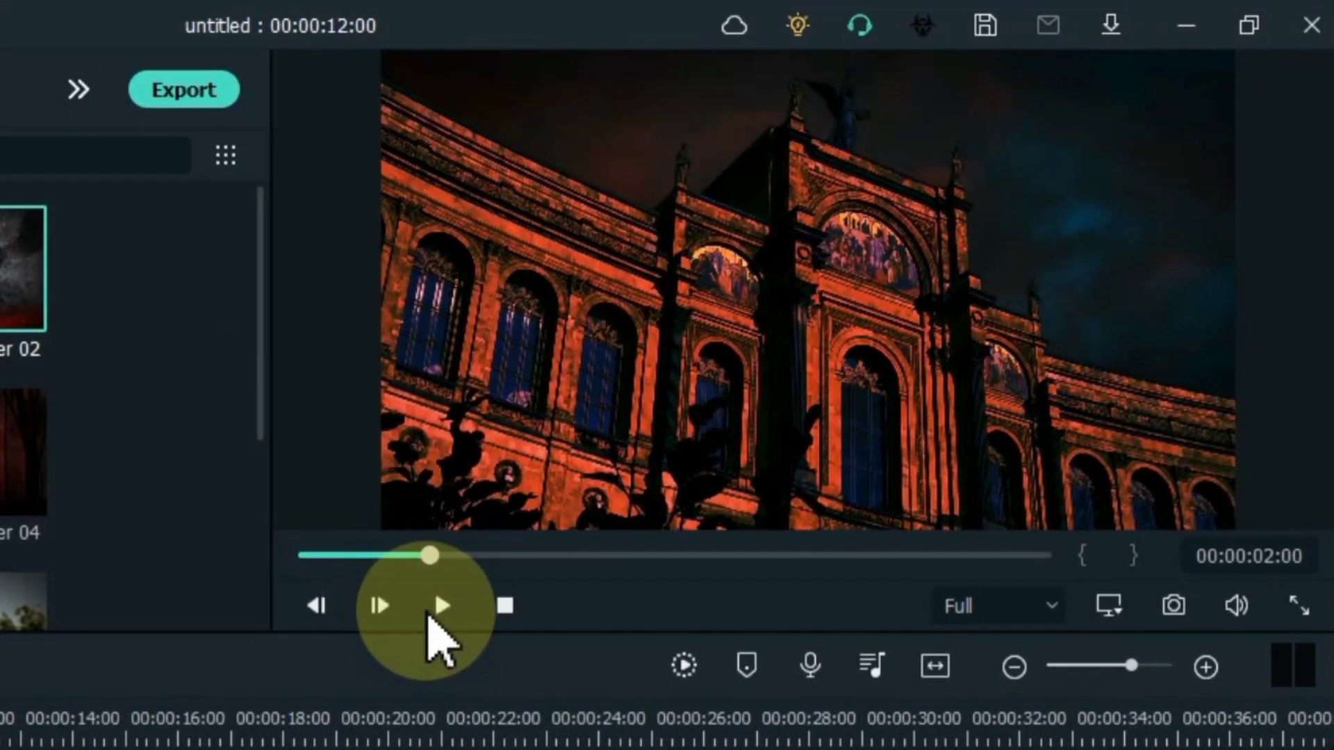
# Shift all clips later and place Stranger Filter Opener 02 at the start of track 1.
pyautogui.click(437, 607)
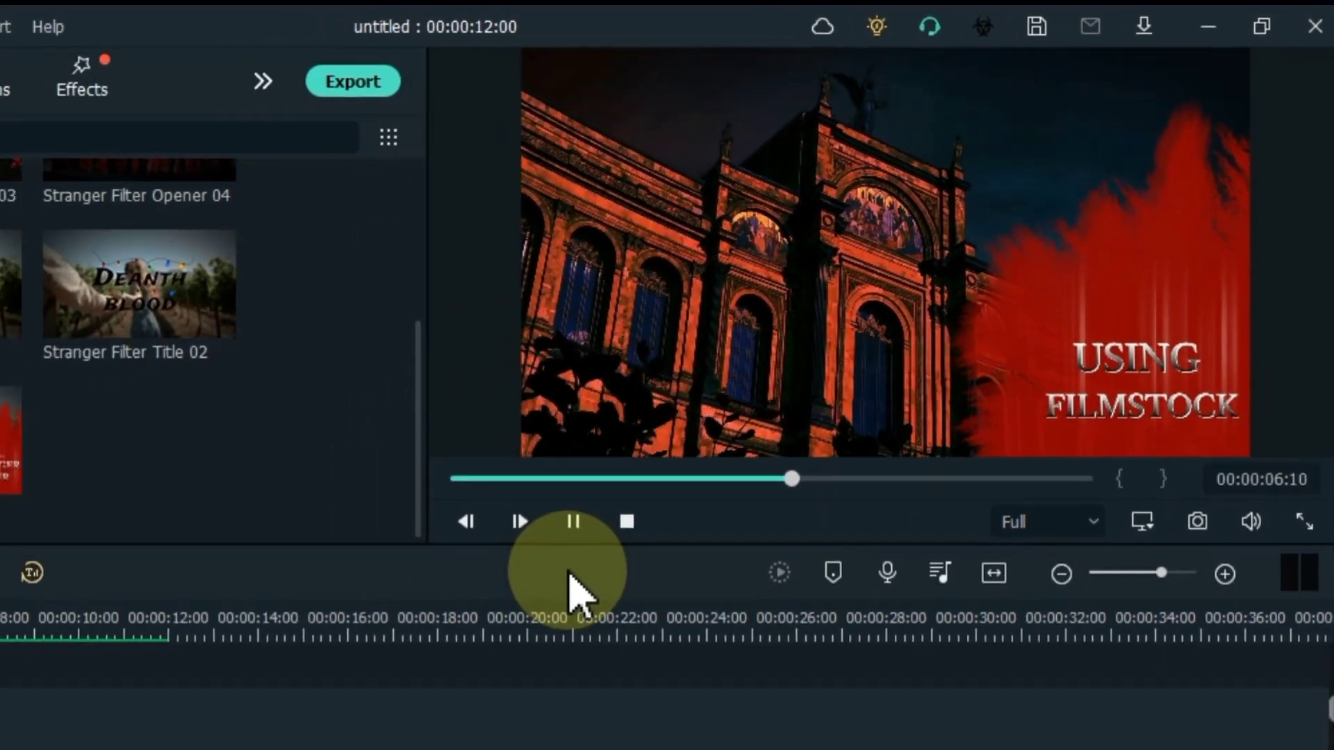
pyautogui.press('space')
pyautogui.scroll(-3, 683, 562)
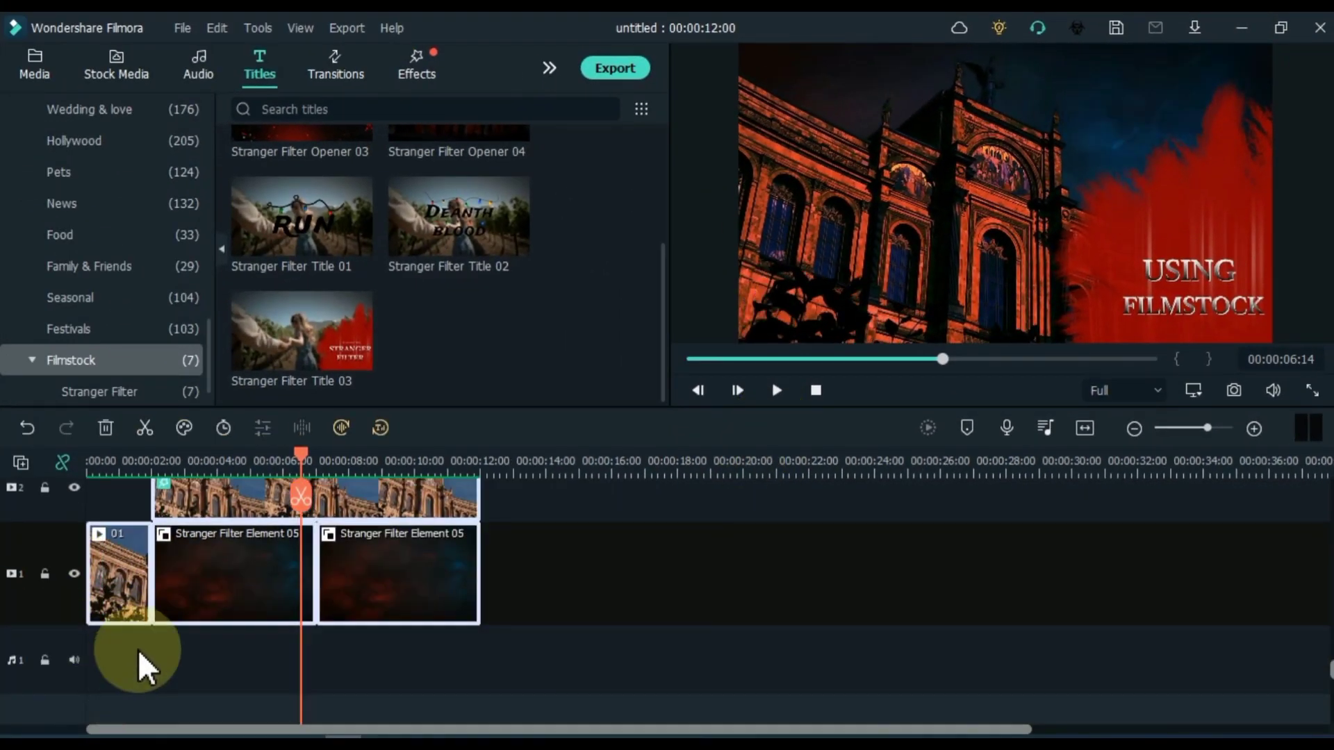
pyautogui.moveTo(125, 610); pyautogui.dragTo(501, 588)
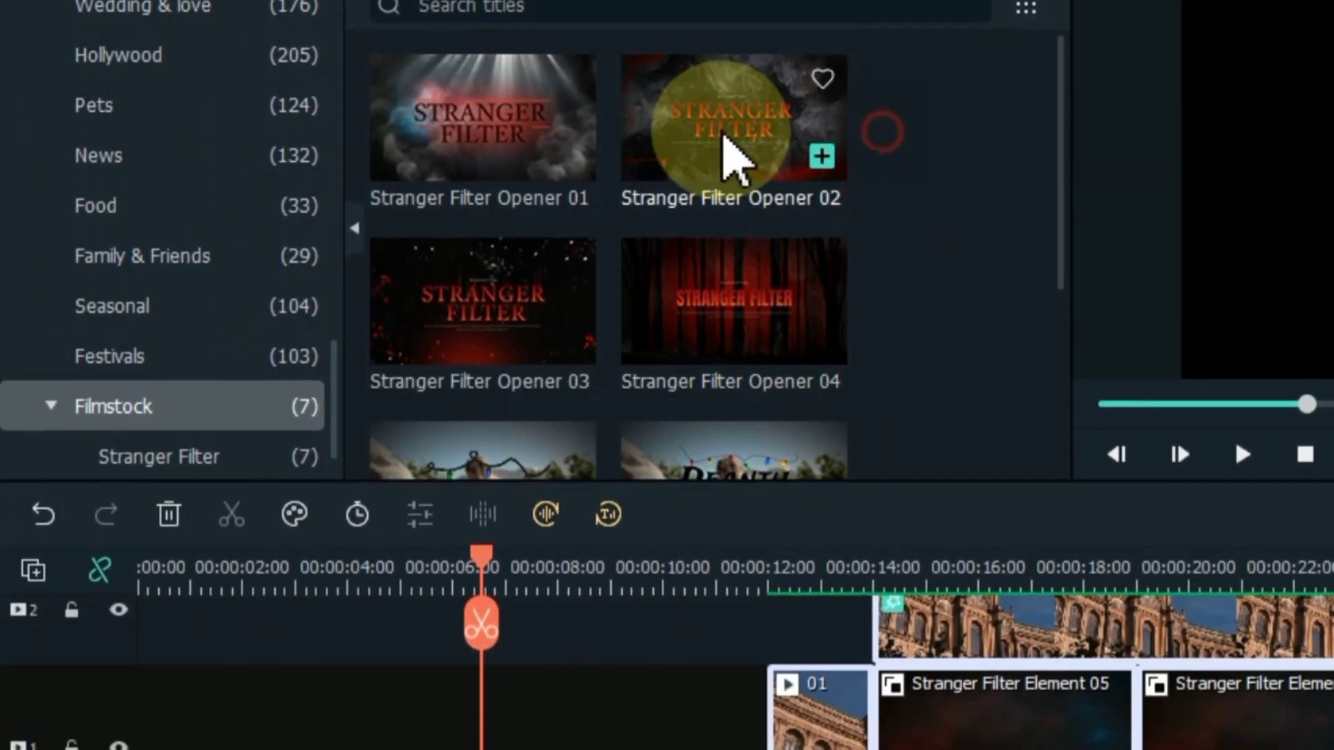
pyautogui.moveTo(794, 344); pyautogui.dragTo(125, 574)
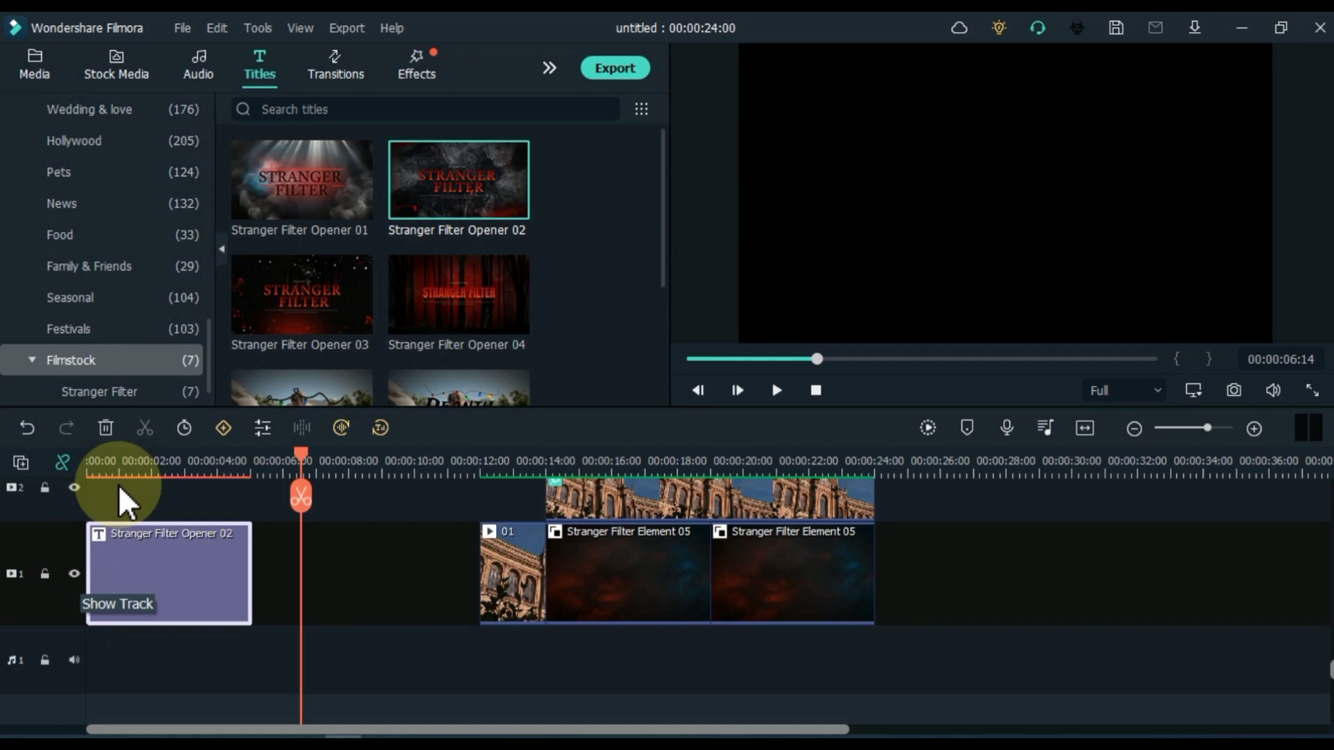
# Ripple-delete the empty gap after Stranger Filter Opener 02, then scrub across the join to check it.
pyautogui.doubleClick(170, 588)
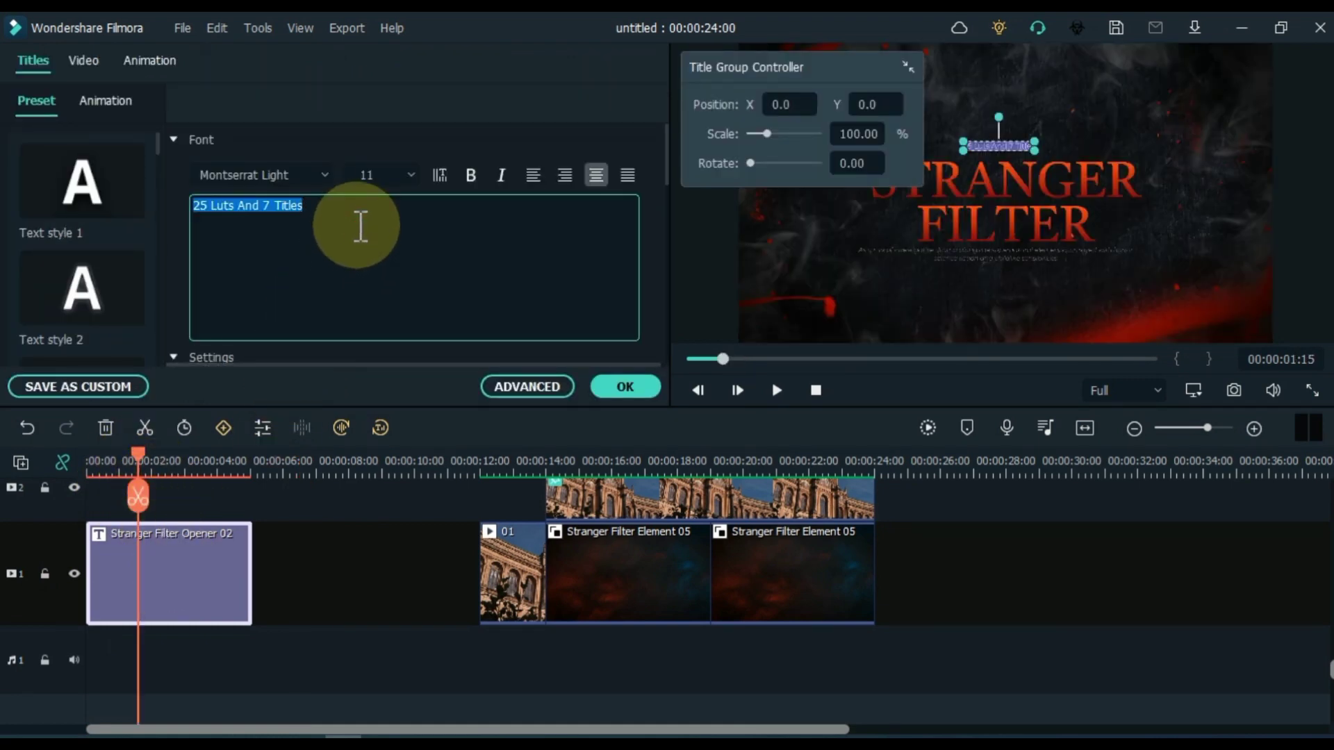
pyautogui.click(626, 387)
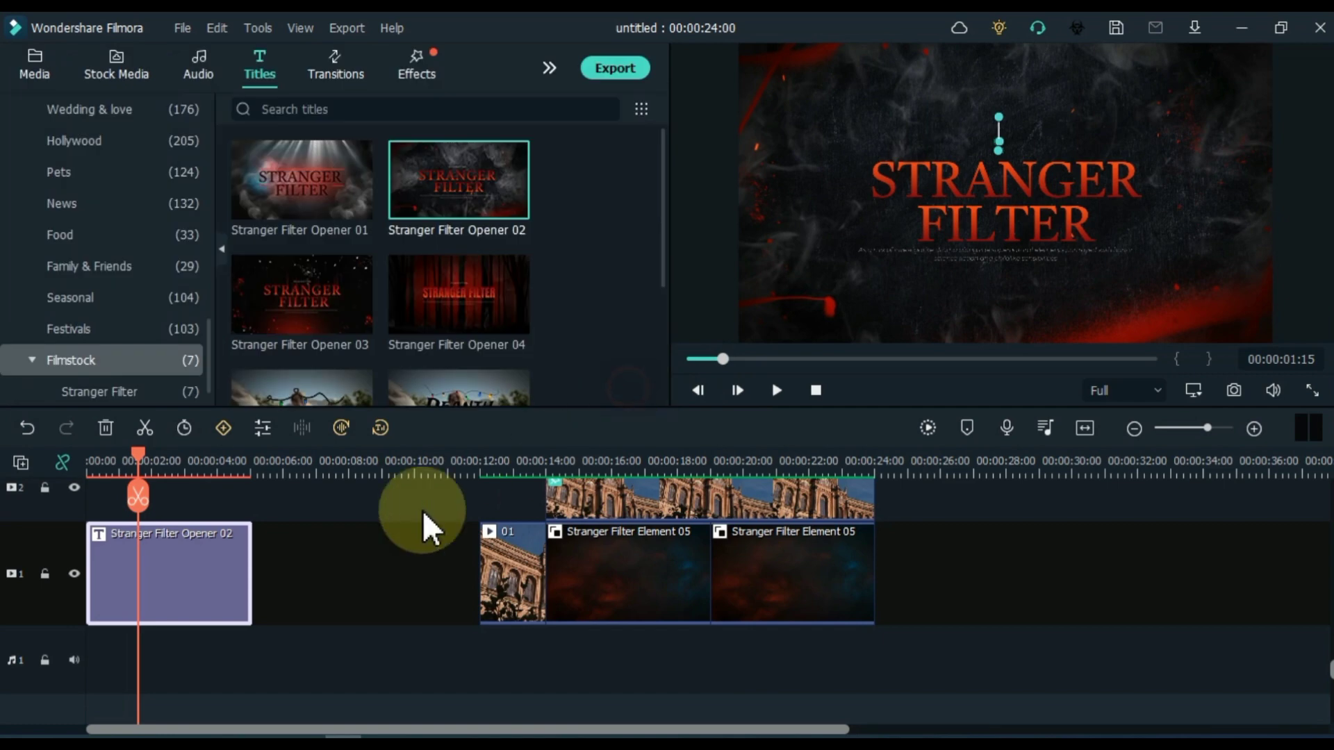
pyautogui.click(314, 573)
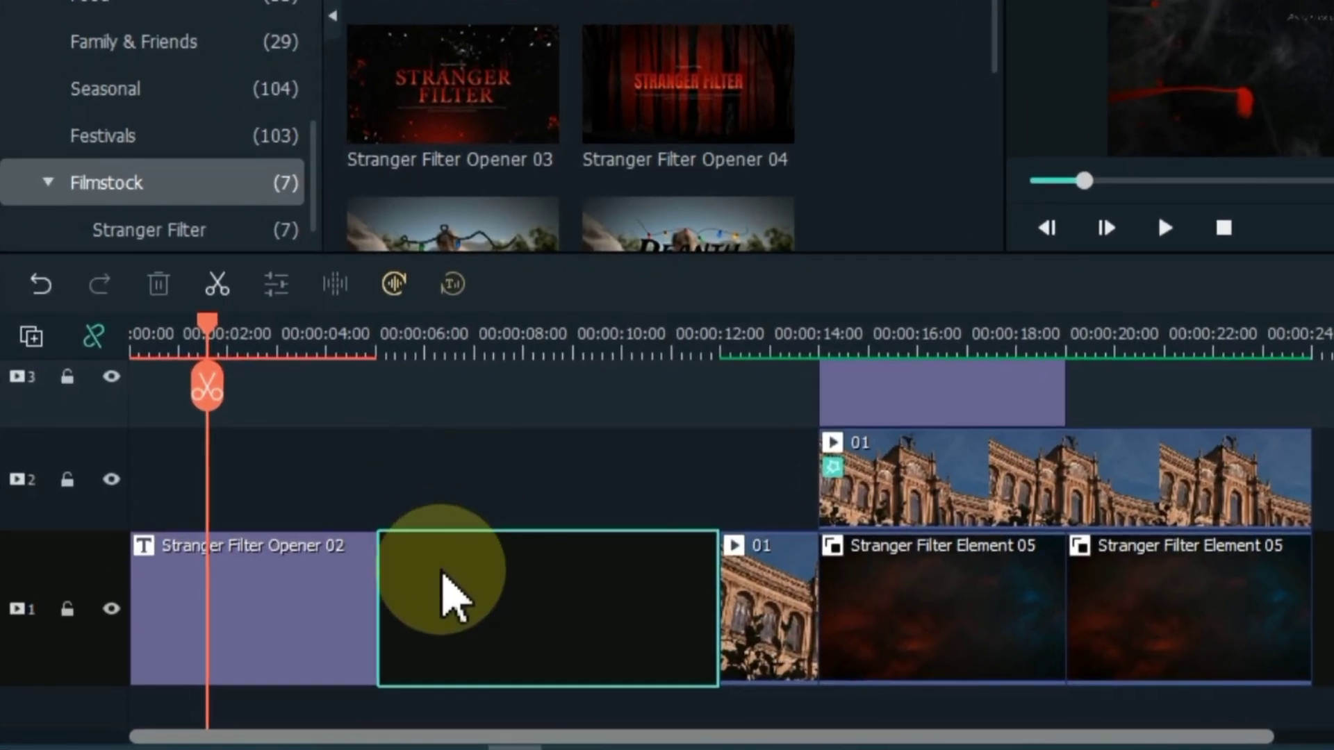
pyautogui.rightClick(313, 573)
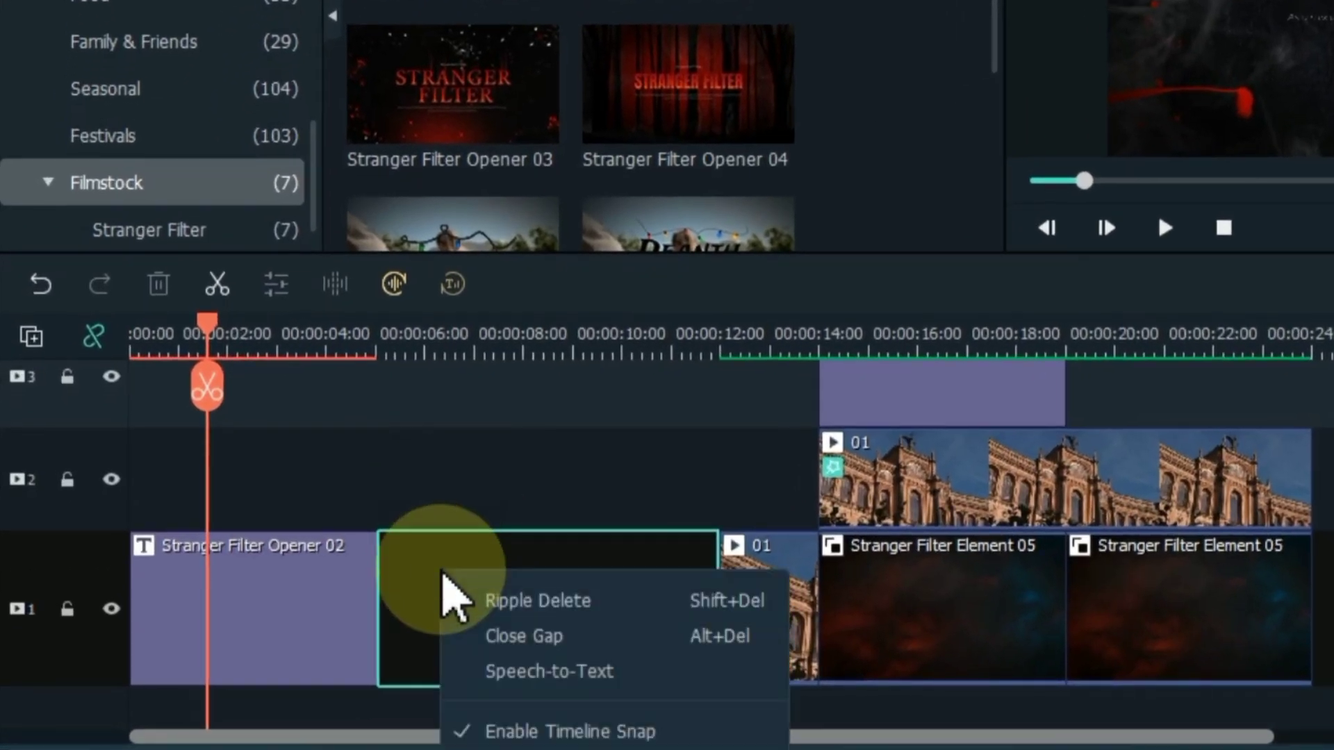
pyautogui.click(538, 600)
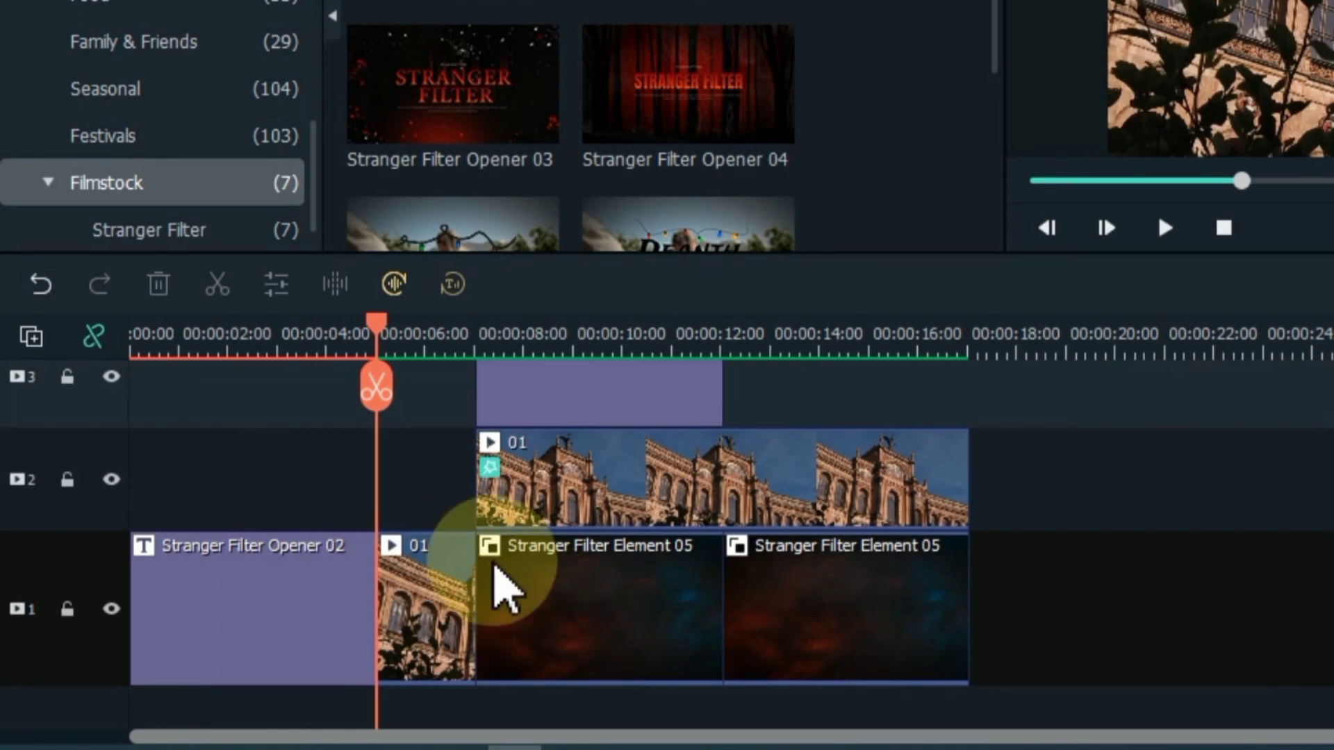
pyautogui.moveTo(378, 329); pyautogui.dragTo(367, 329)
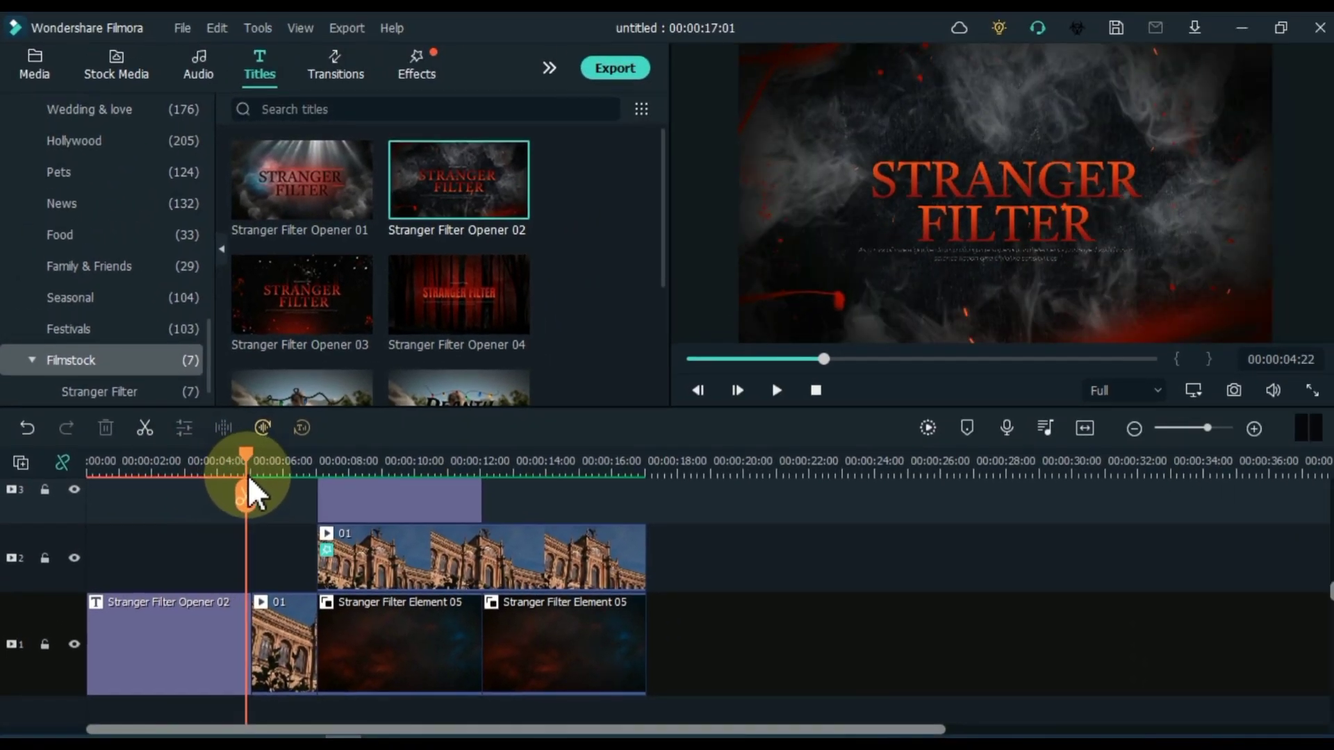
pyautogui.moveTo(246, 464); pyautogui.dragTo(258, 464)
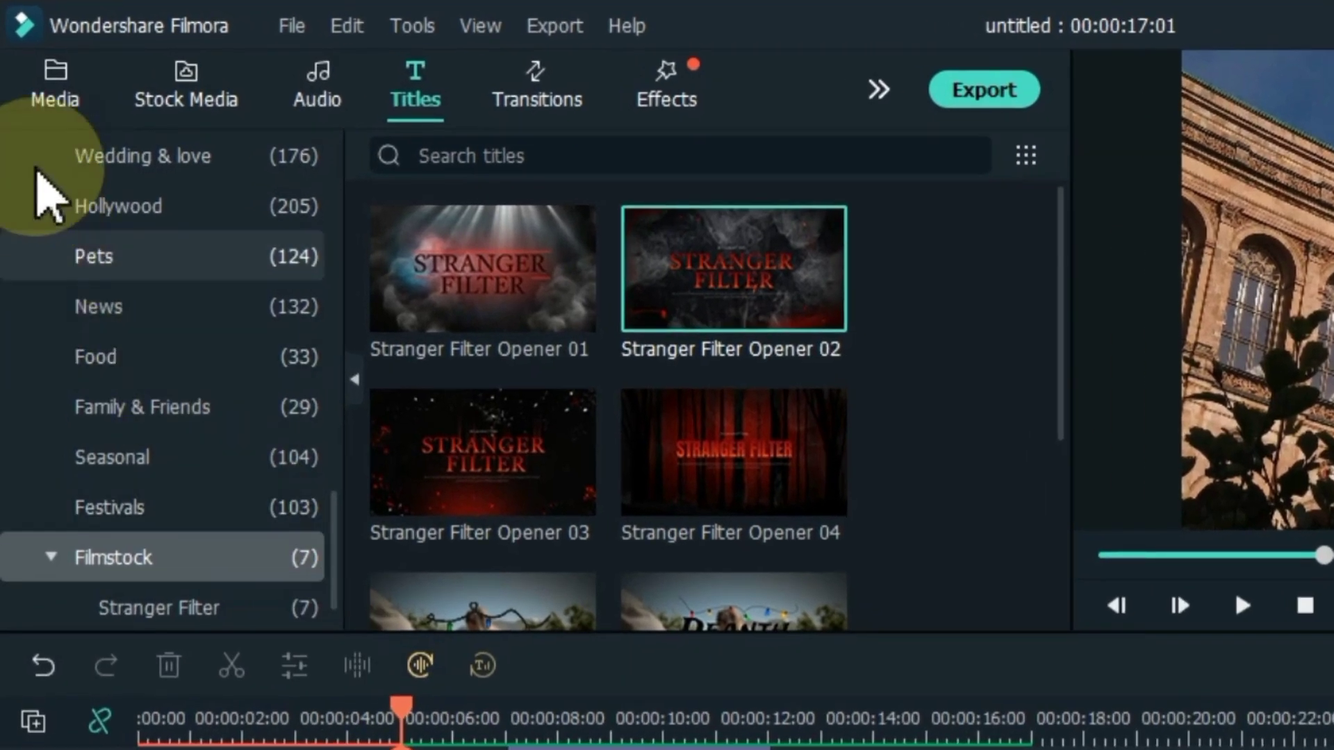
# Import the SOUND EFFECT MP3 into the project media and preview it.
pyautogui.click(56, 83)
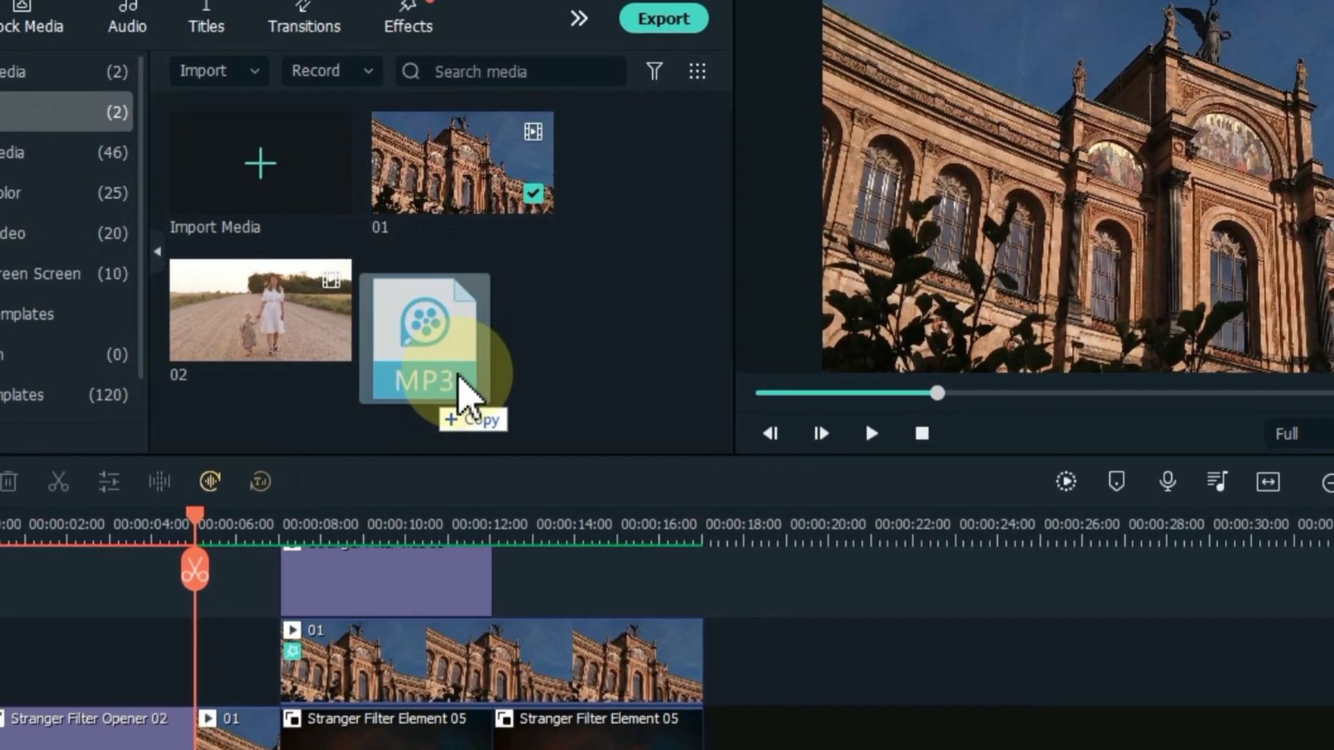
pyautogui.moveTo(353, 679); pyautogui.dragTo(458, 298)
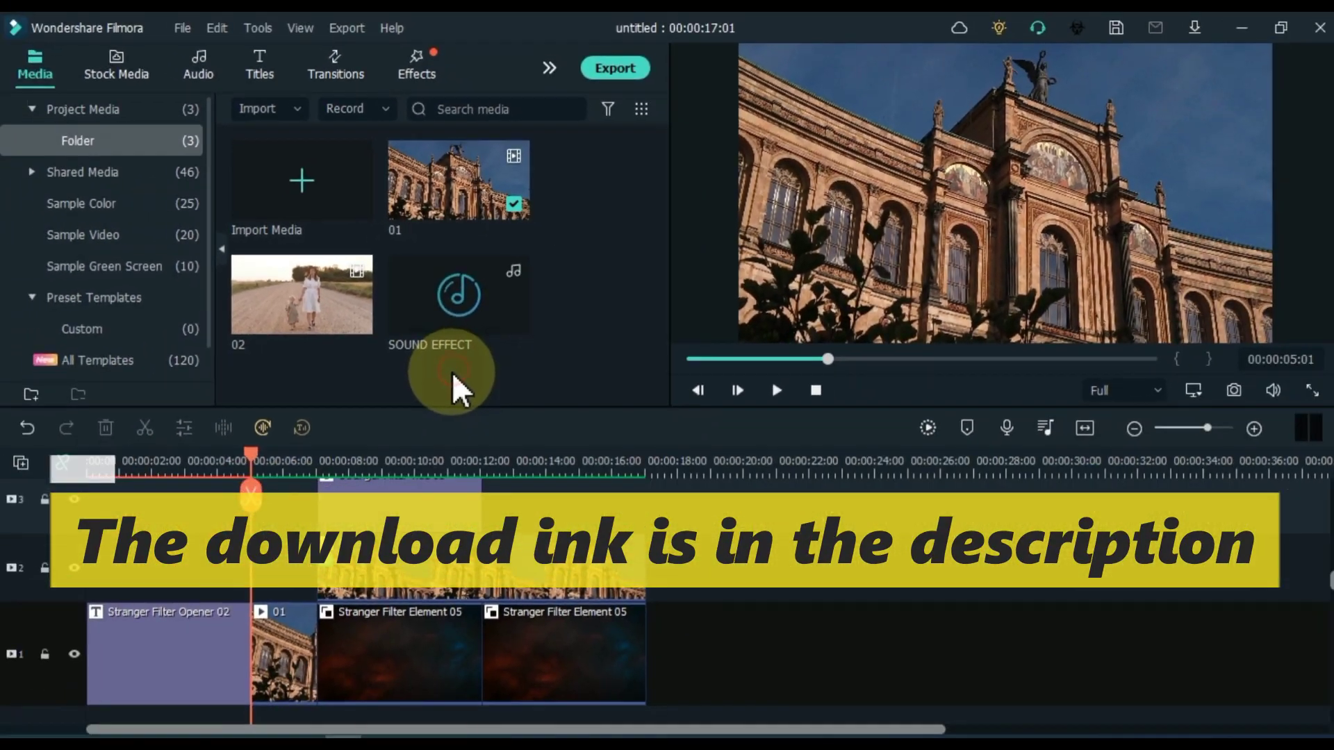
pyautogui.doubleClick(428, 318)
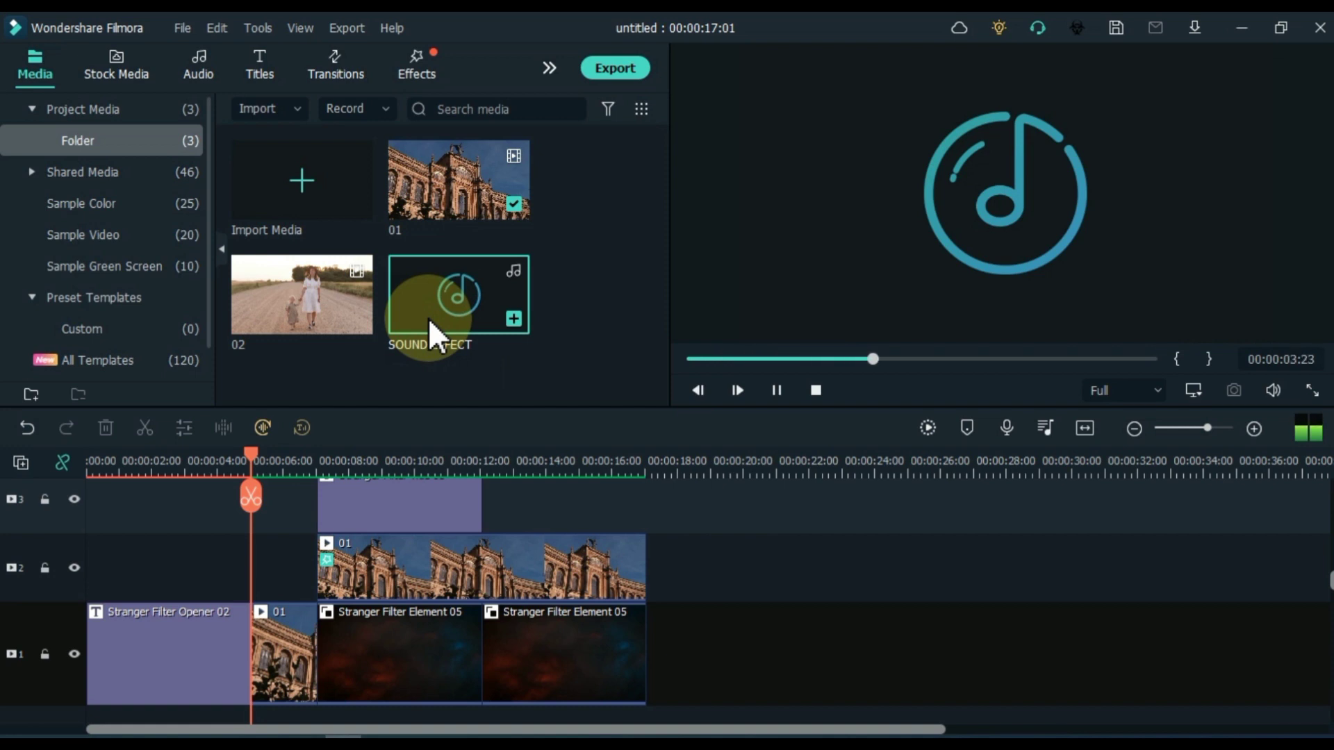
pyautogui.press('space')
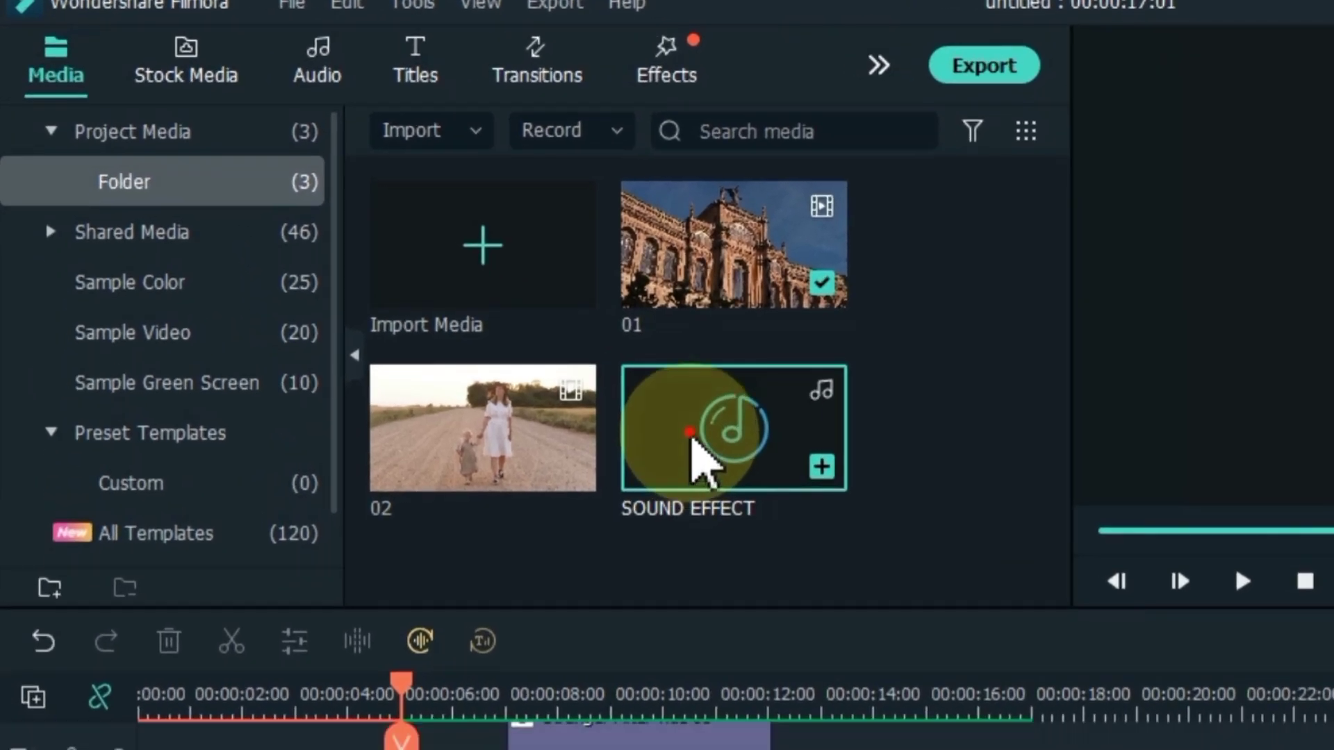
# Place SOUND EFFECT on an audio track beneath the building section's element clips.
pyautogui.moveTo(431, 302); pyautogui.dragTo(385, 529)
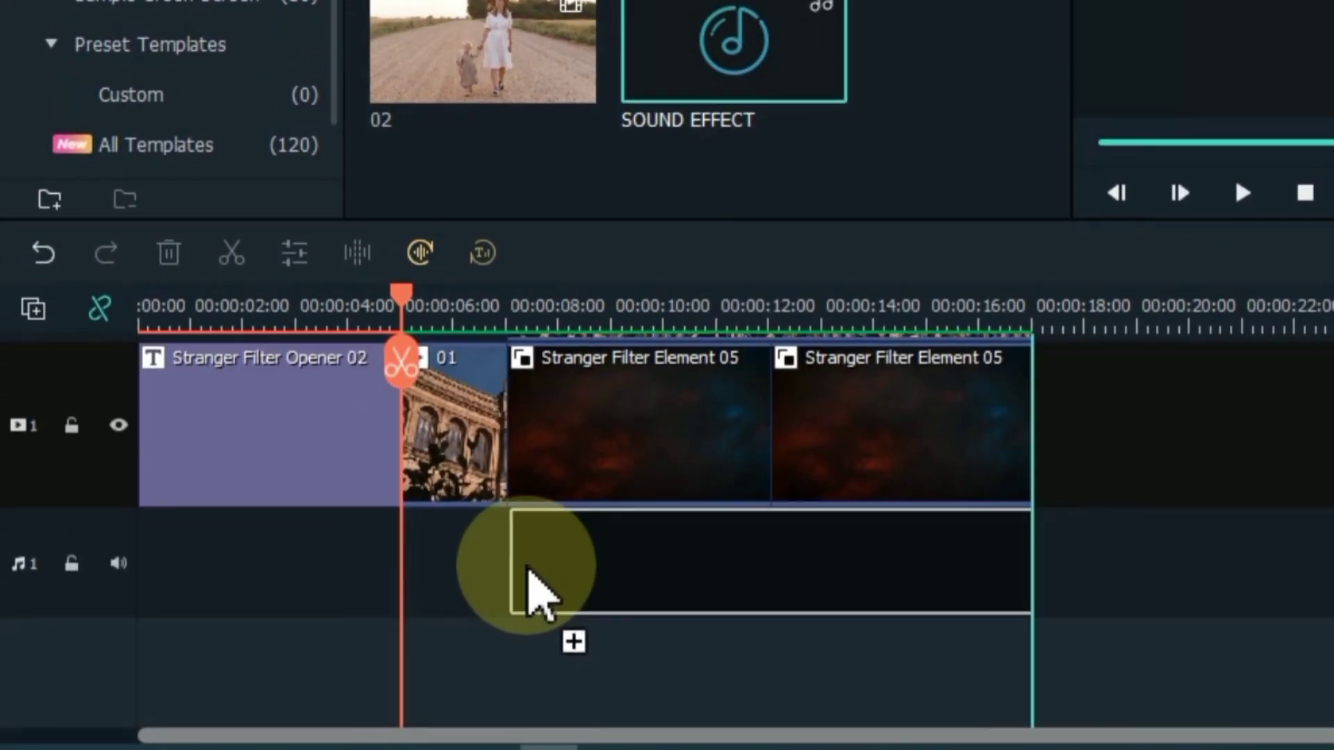
pyautogui.moveTo(607, 430); pyautogui.dragTo(534, 575)
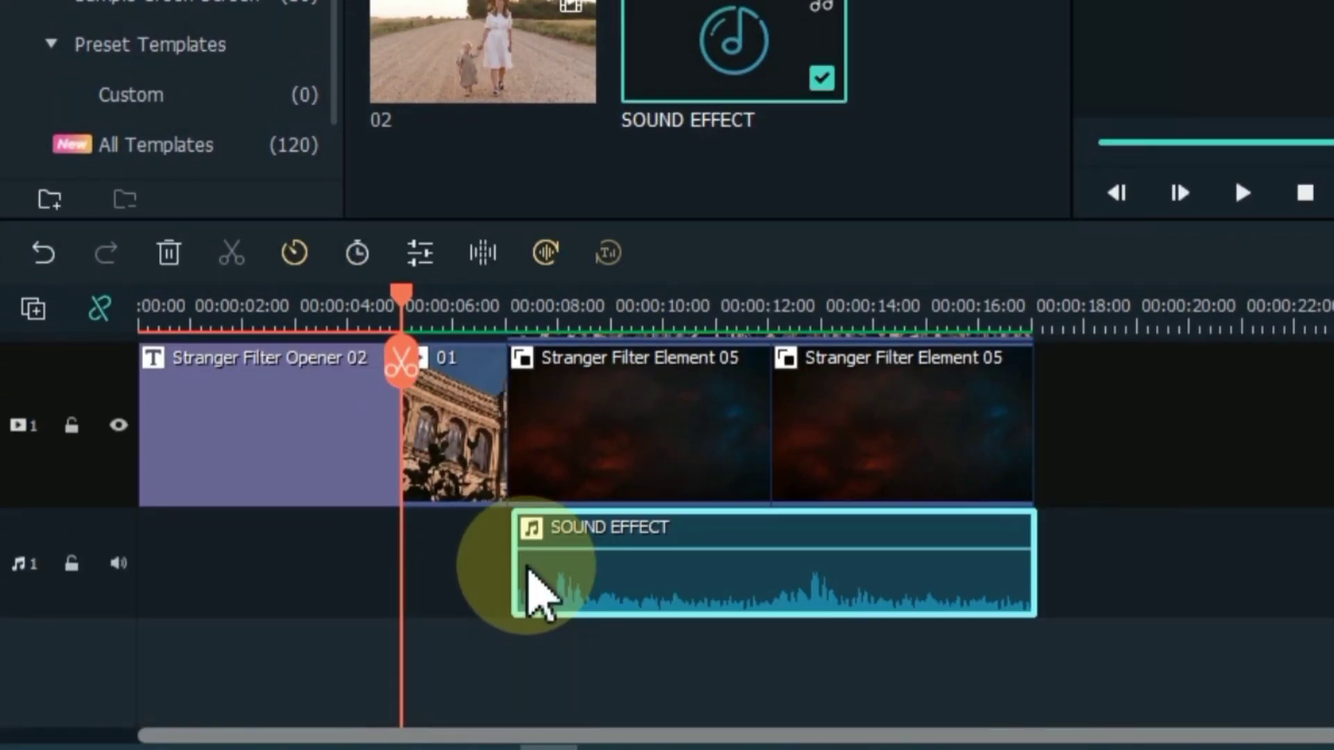
pyautogui.click(499, 585)
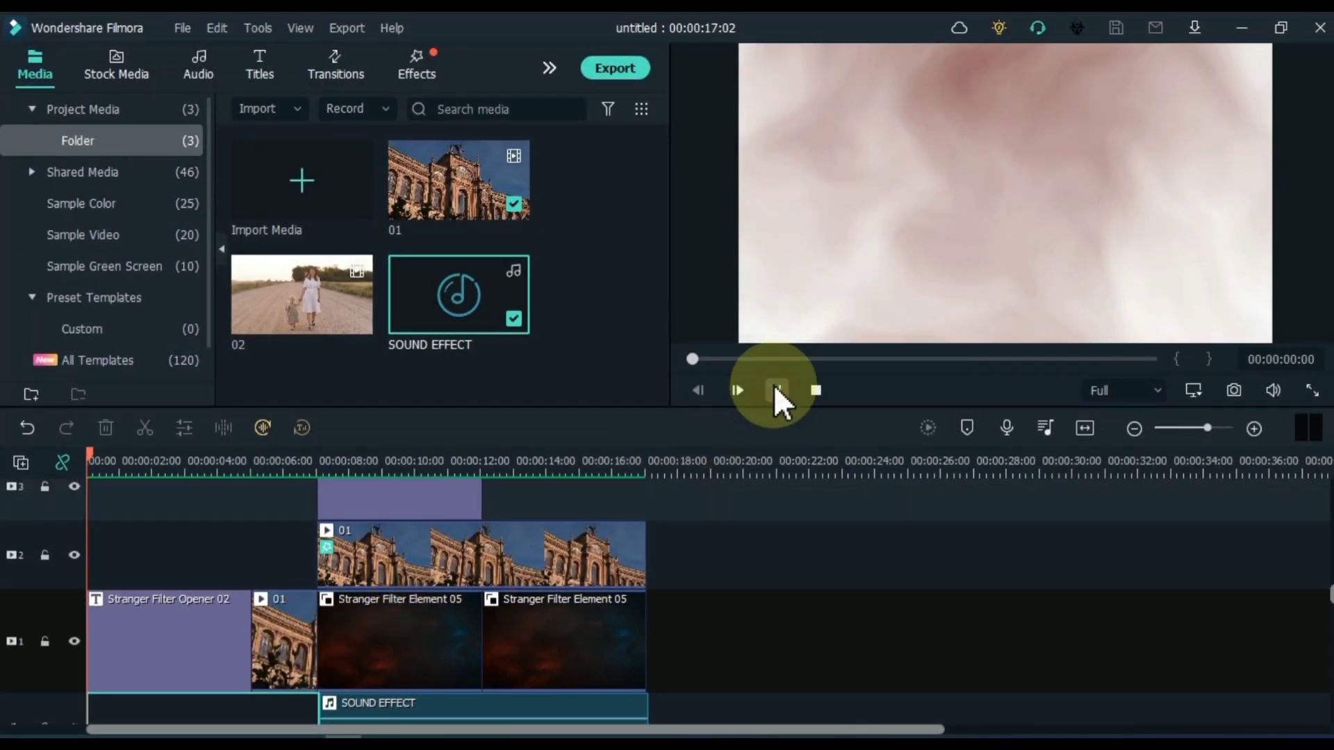
# Play the whole seventeen-second project from the start to review it.
pyautogui.click(773, 389)
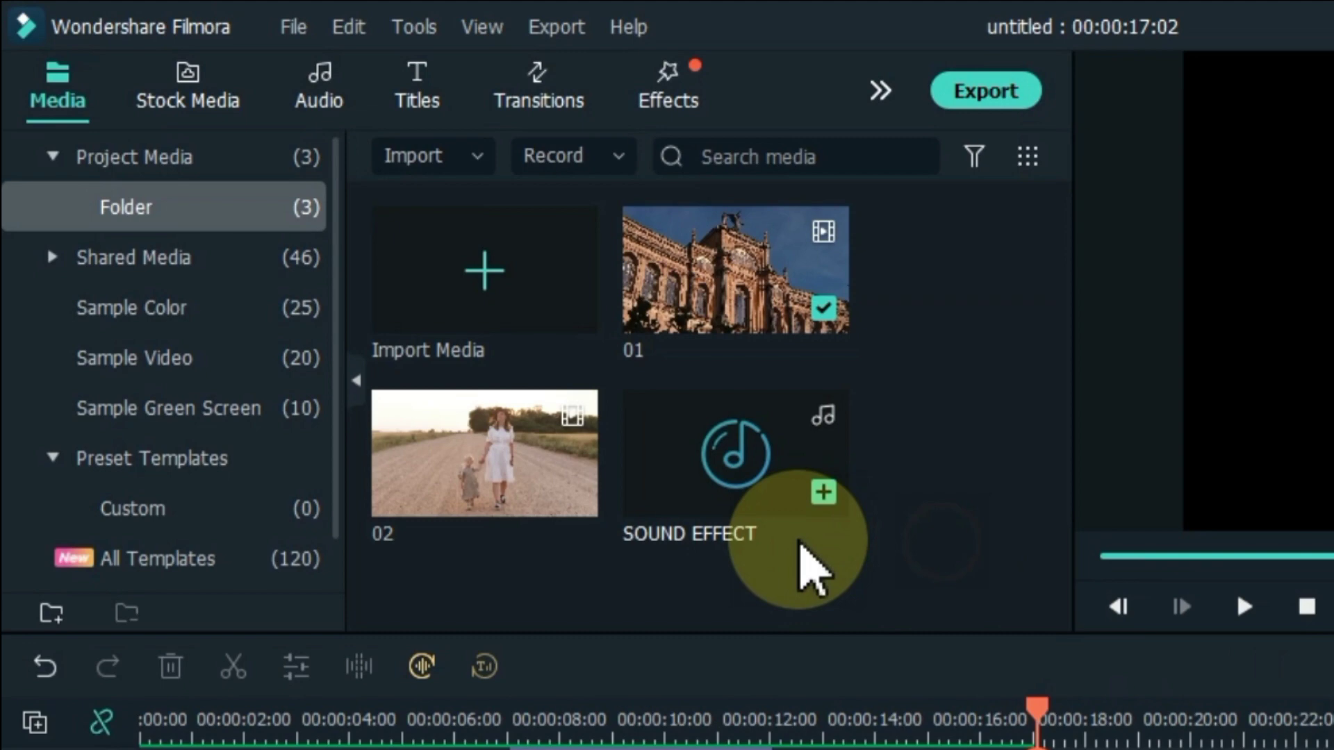
# Add road clip 02 after the building clip and paste copies of both element clips beneath it.
pyautogui.moveTo(458, 491); pyautogui.dragTo(1120, 625)
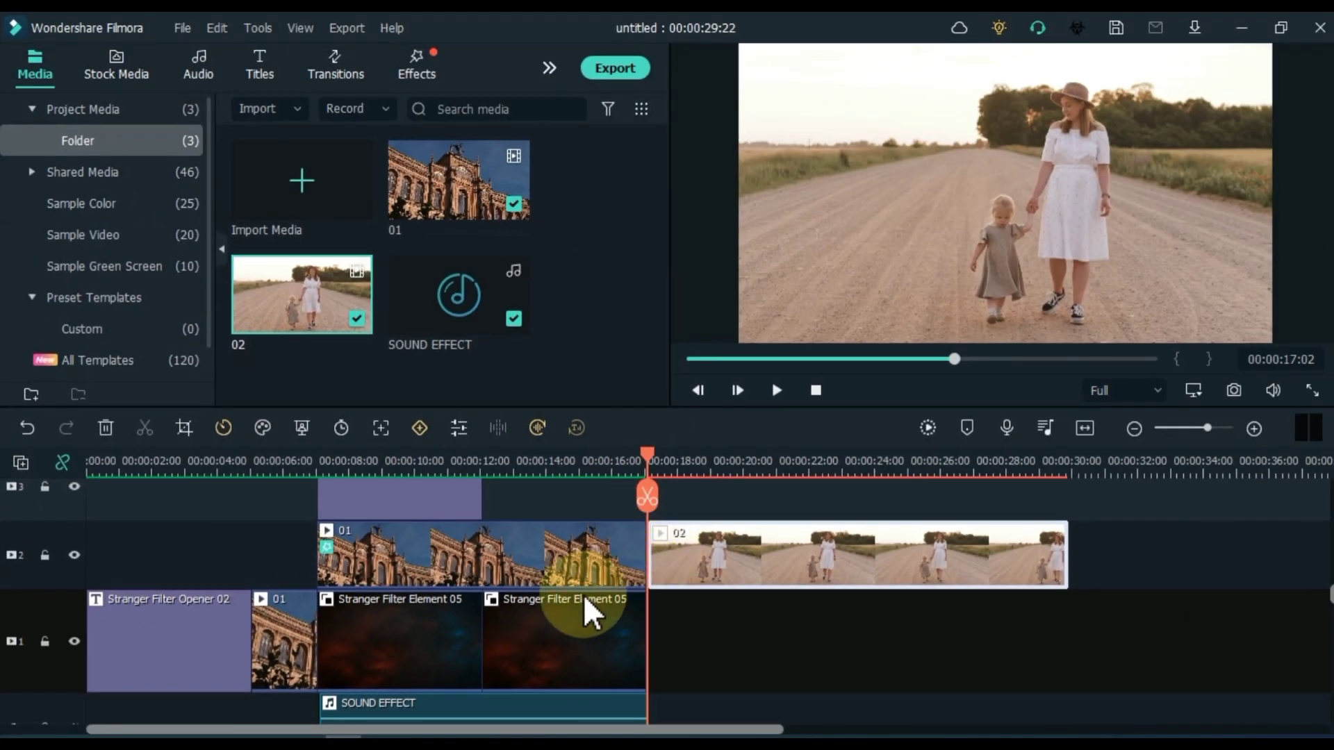
pyautogui.moveTo(592, 615); pyautogui.dragTo(488, 652)
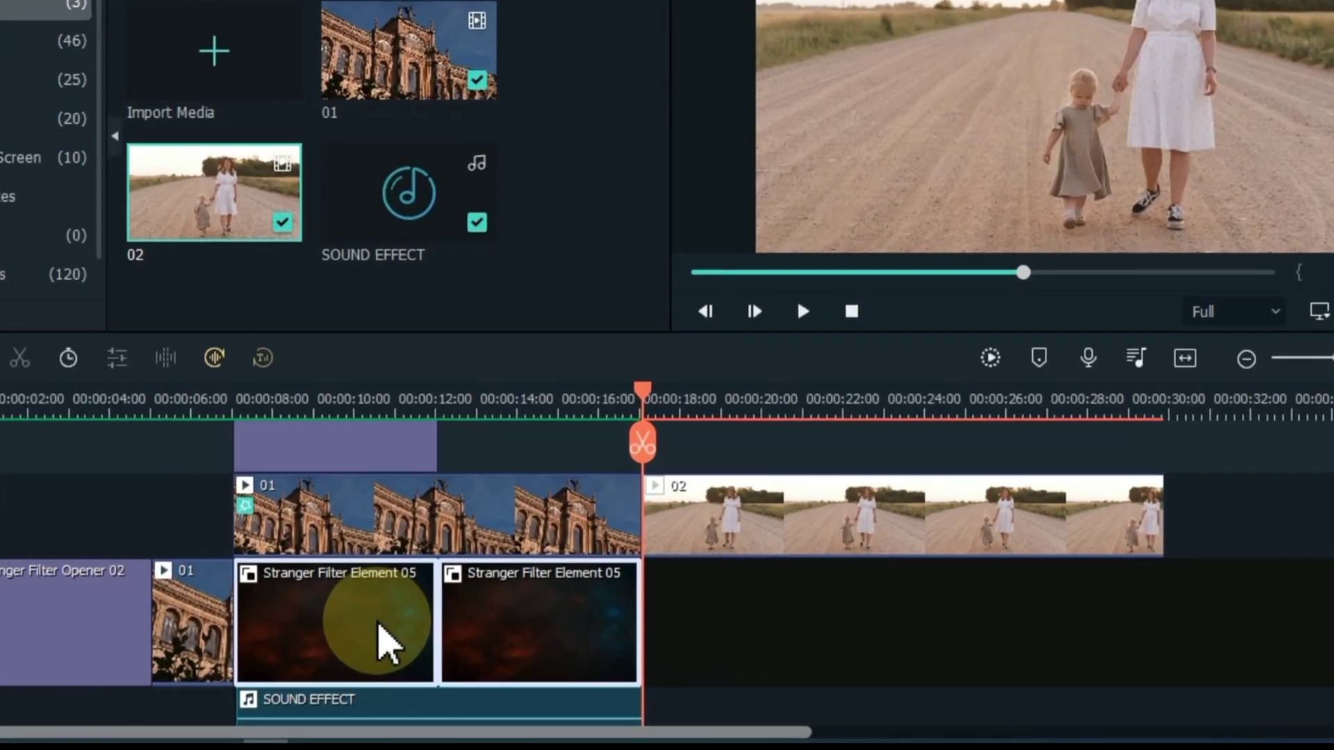
pyautogui.rightClick(433, 646)
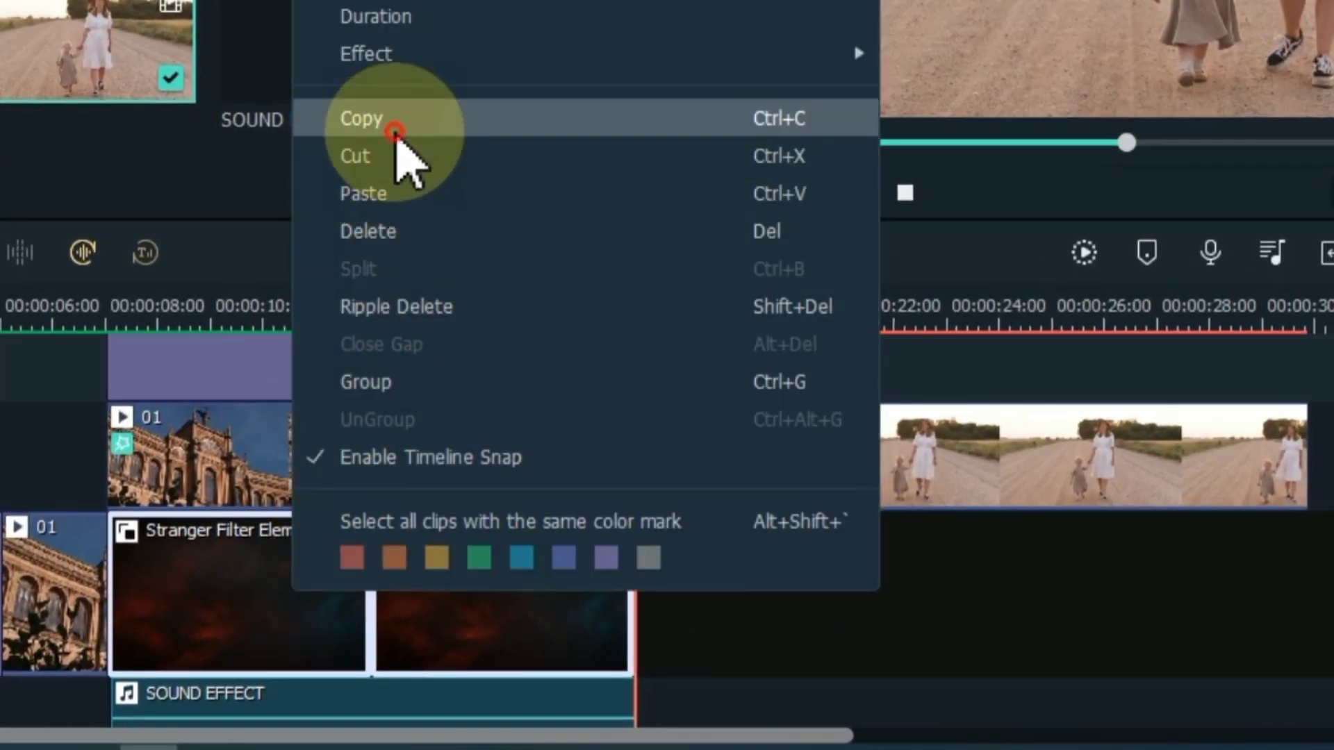
pyautogui.click(360, 119)
pyautogui.rightClick(682, 615)
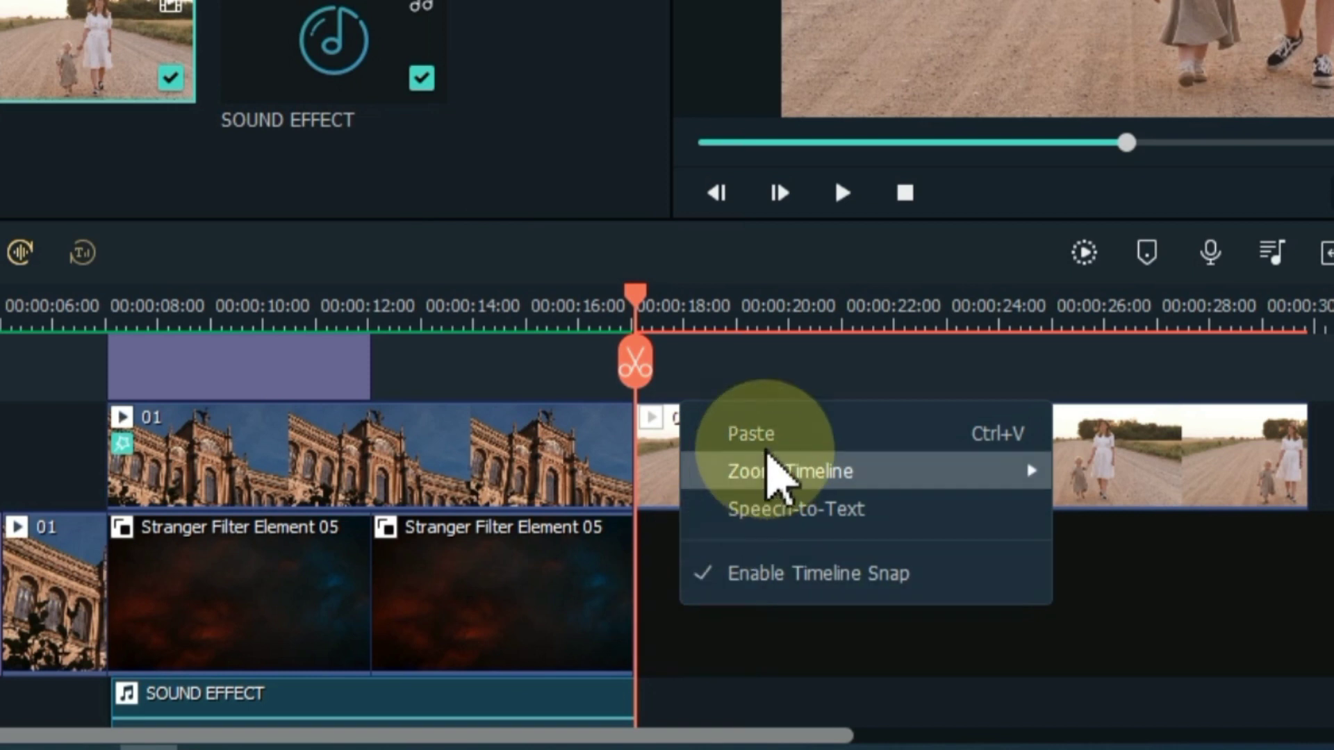
pyautogui.click(750, 433)
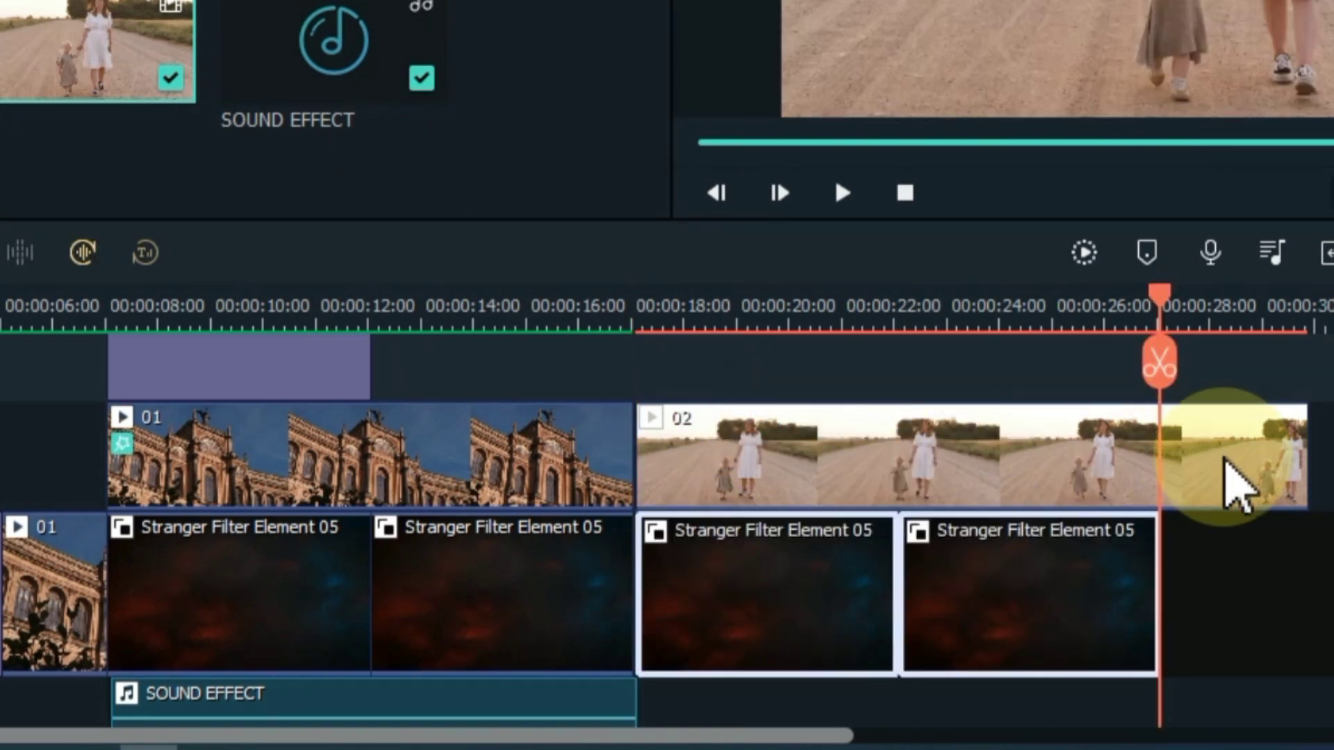
# Shift the pasted element clips to about 20 seconds and split road clip 02 at the playhead.
pyautogui.moveTo(834, 604); pyautogui.dragTo(923, 631)
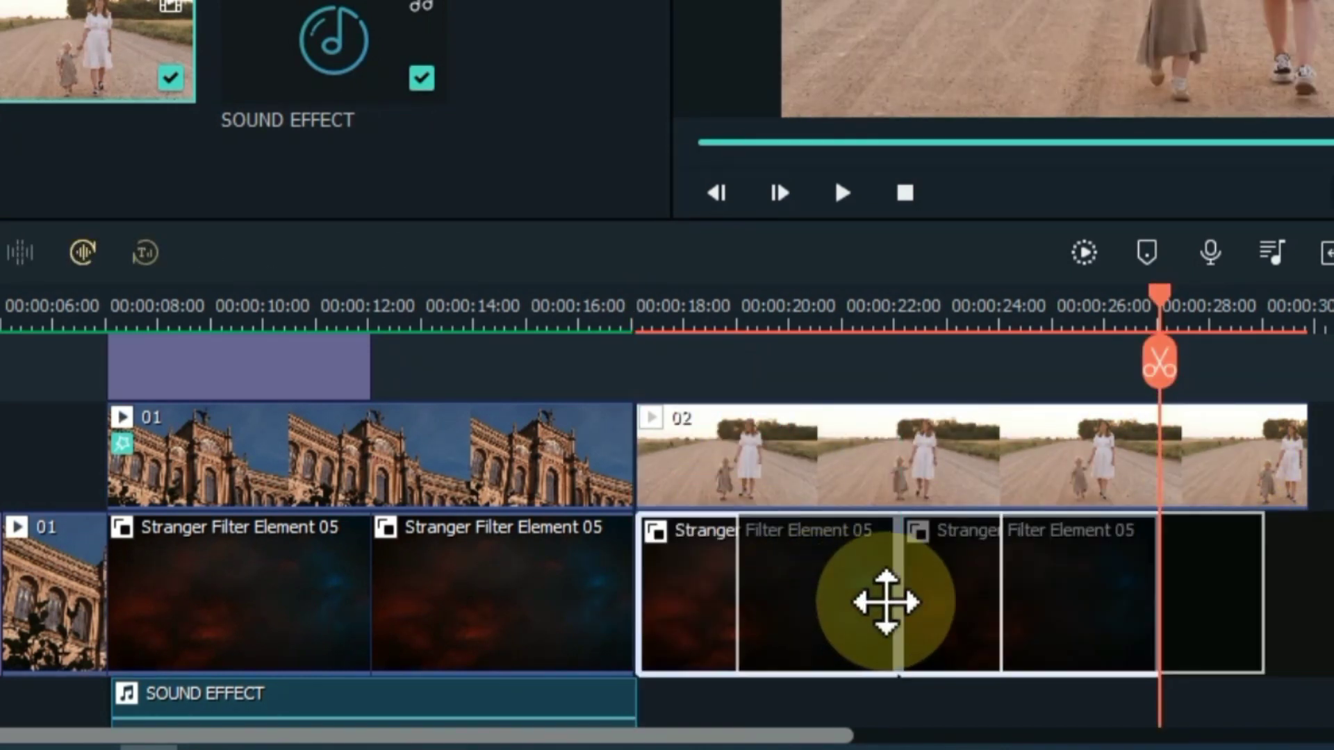
pyautogui.click(870, 449)
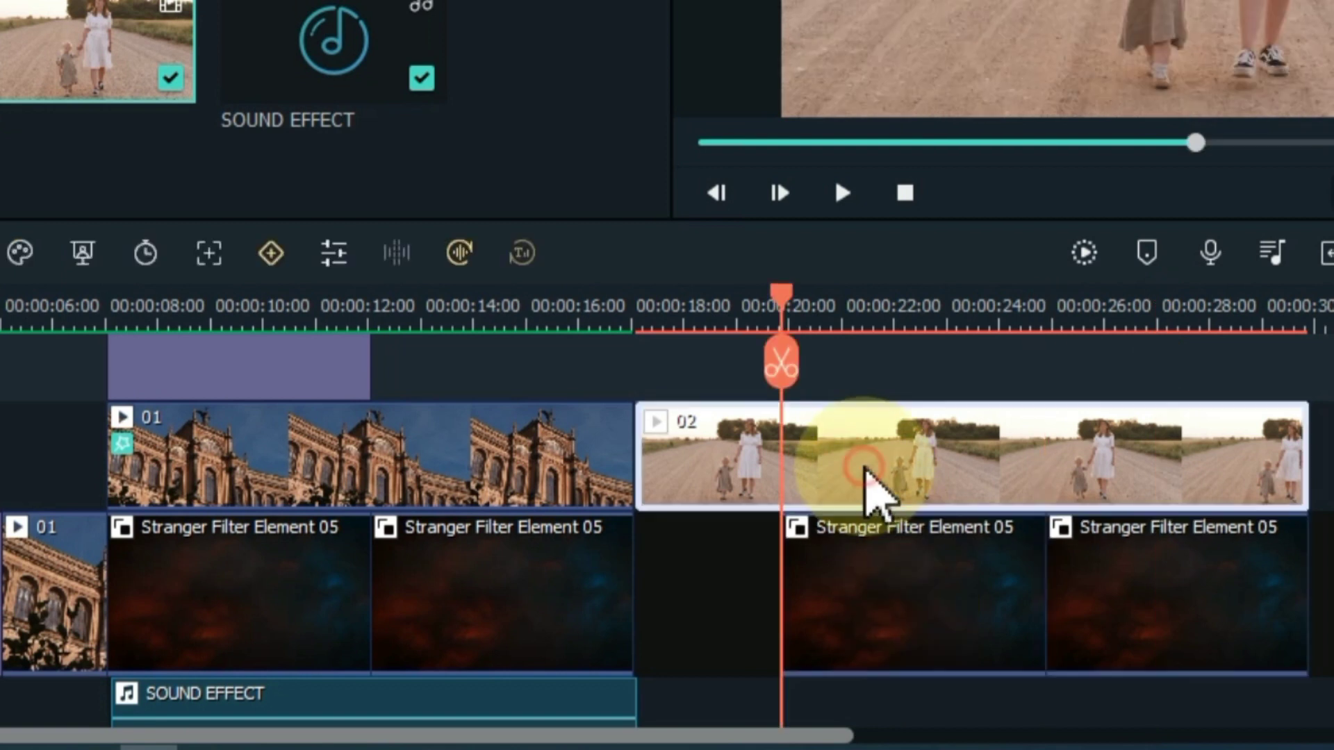
pyautogui.click(780, 365)
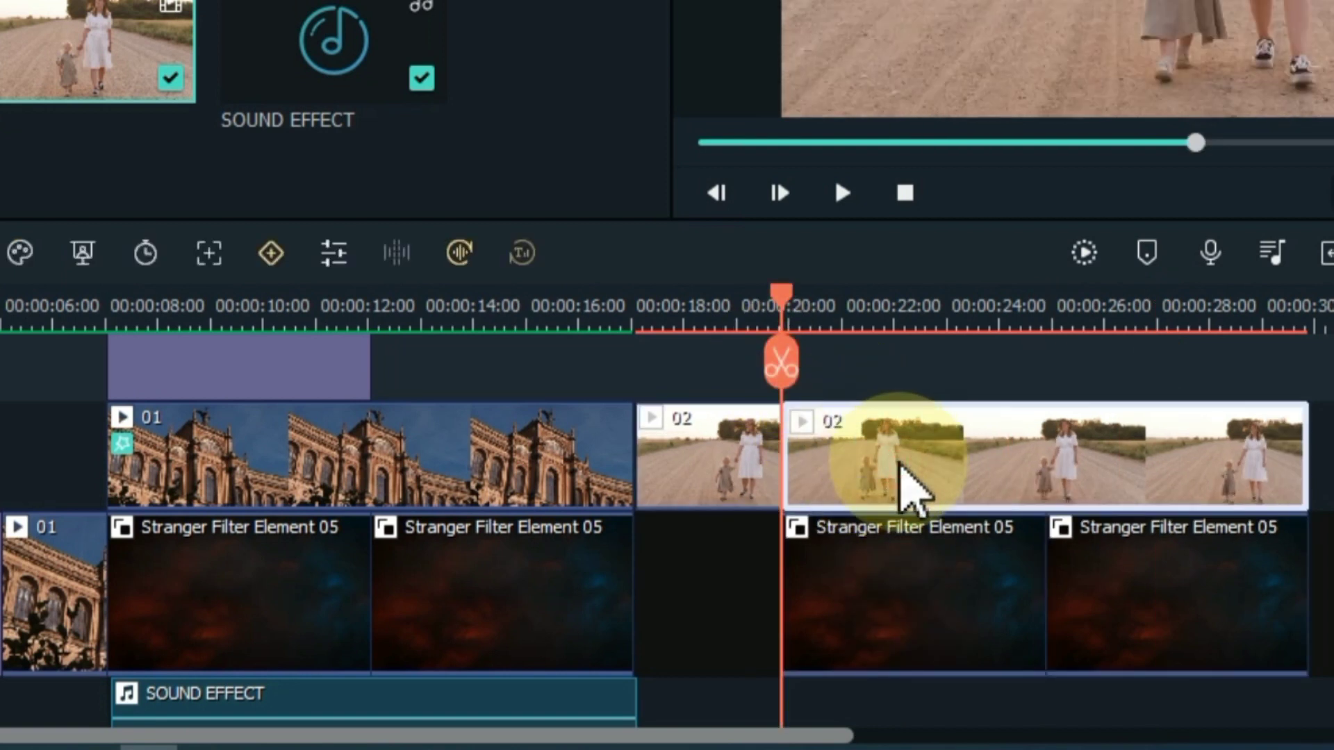
# Chroma-key out the sky of the second road clip by sampling it in the preview.
pyautogui.click(82, 253)
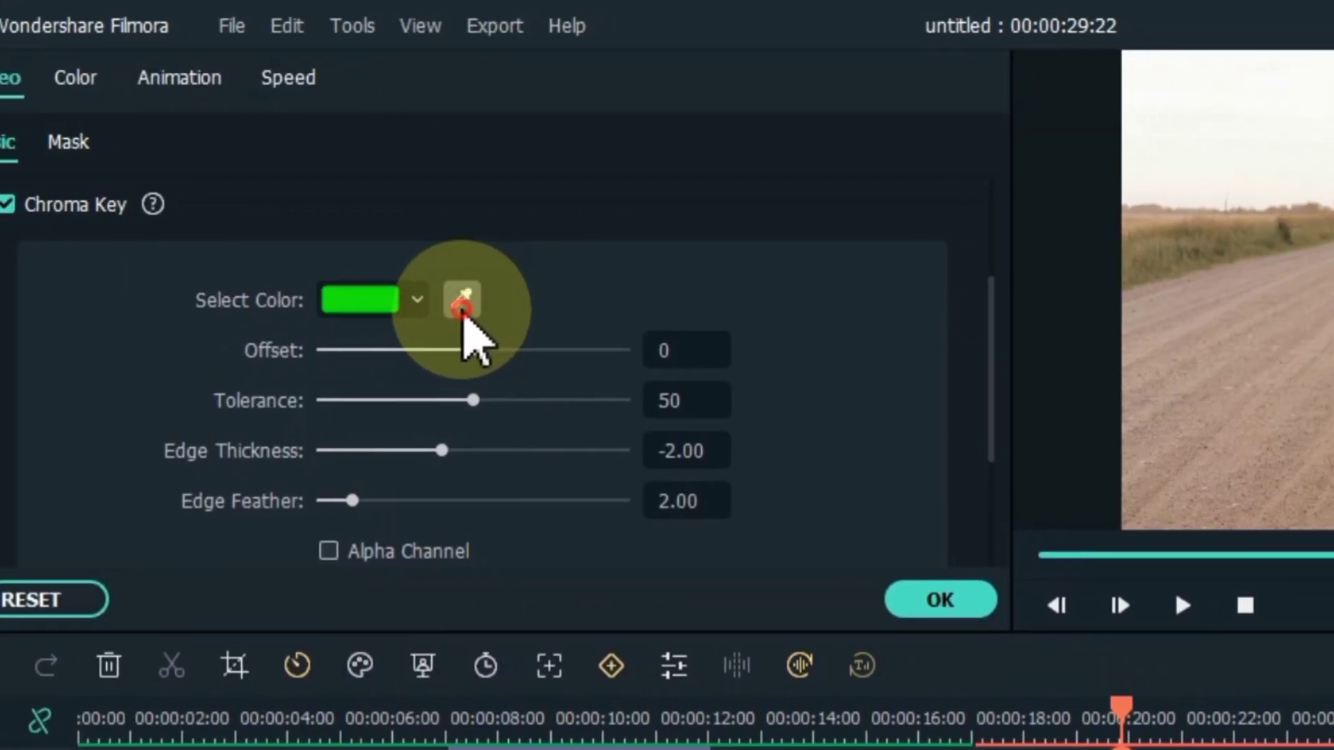
pyautogui.click(462, 303)
pyautogui.click(691, 139)
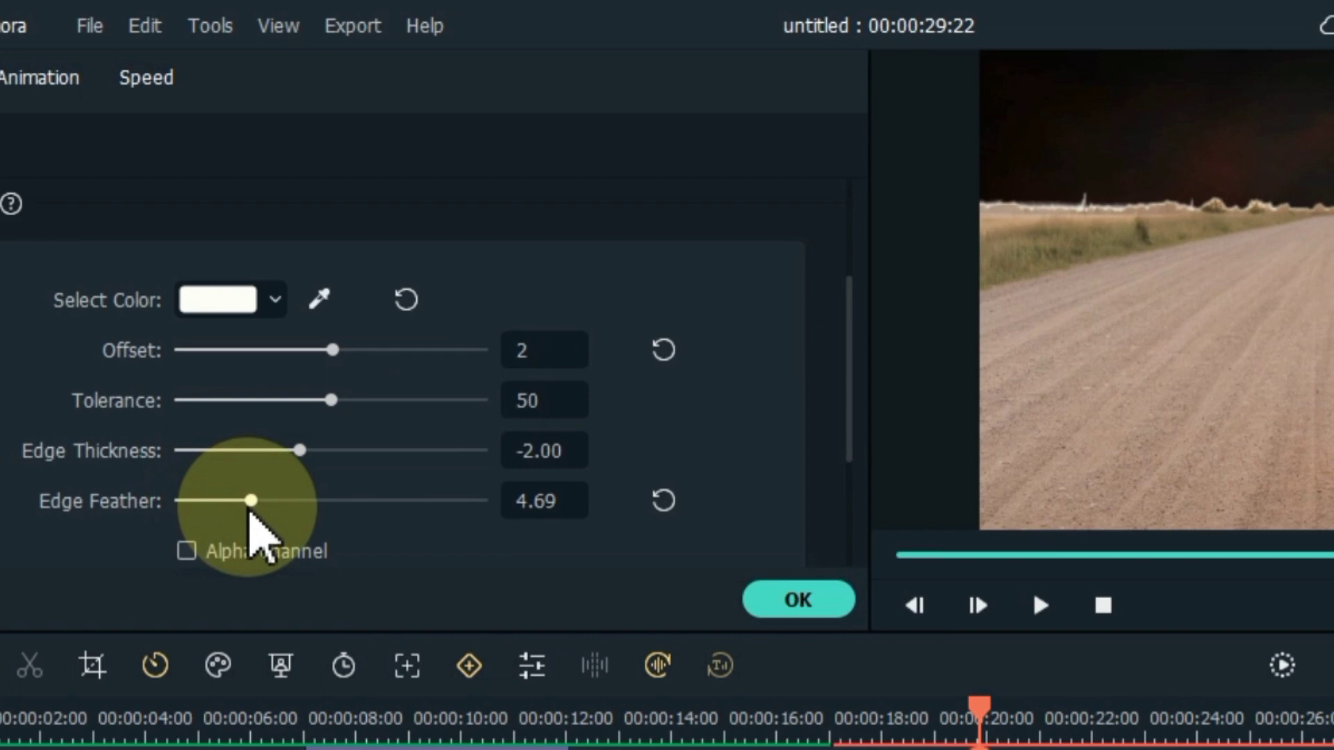
pyautogui.click(798, 600)
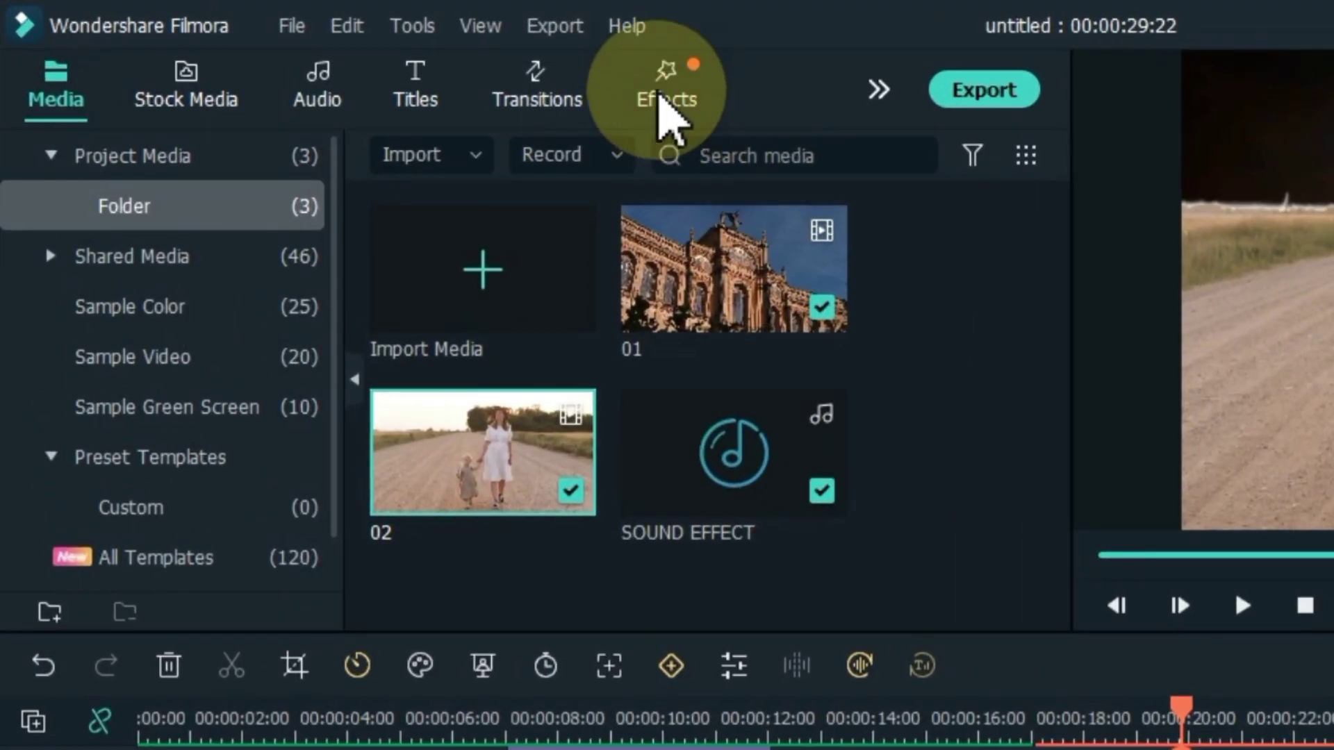
# Apply Stranger Filter Effect 10 to clip 02, then return to Project Media.
pyautogui.click(667, 95)
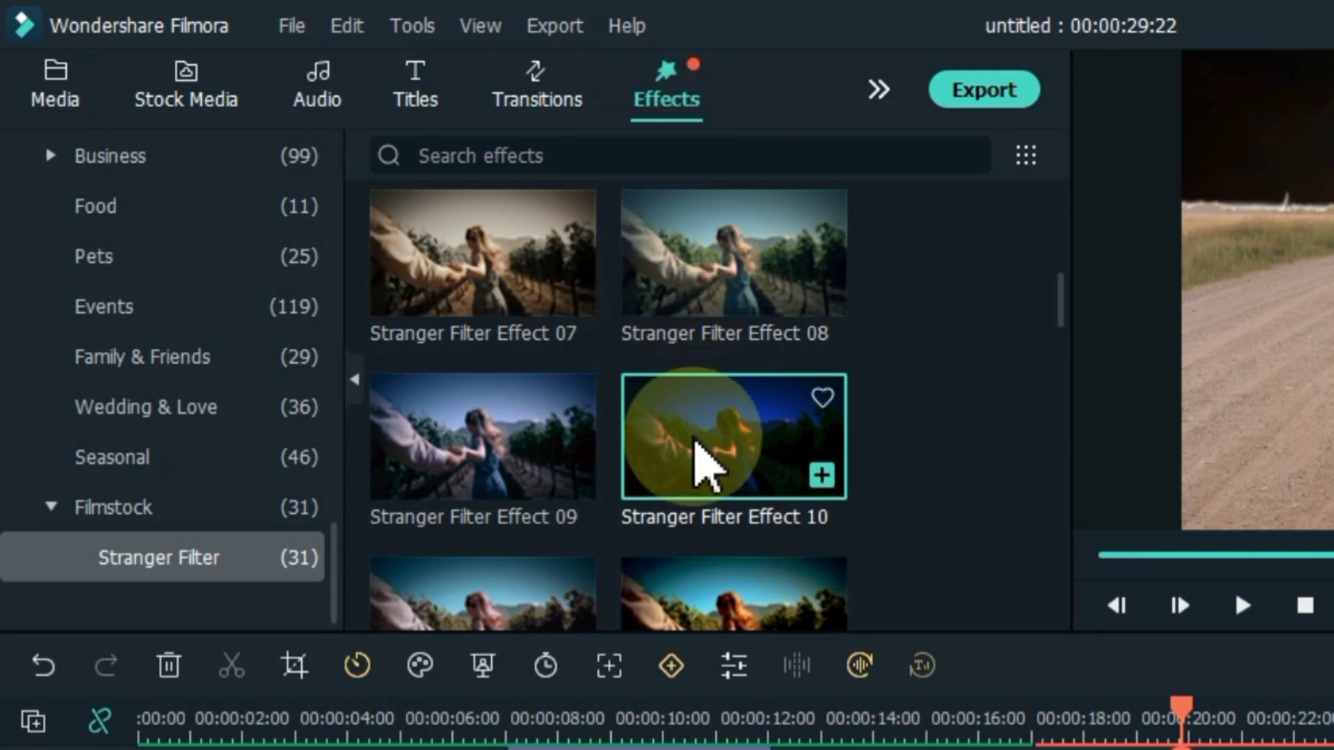
pyautogui.moveTo(733, 436); pyautogui.dragTo(864, 635)
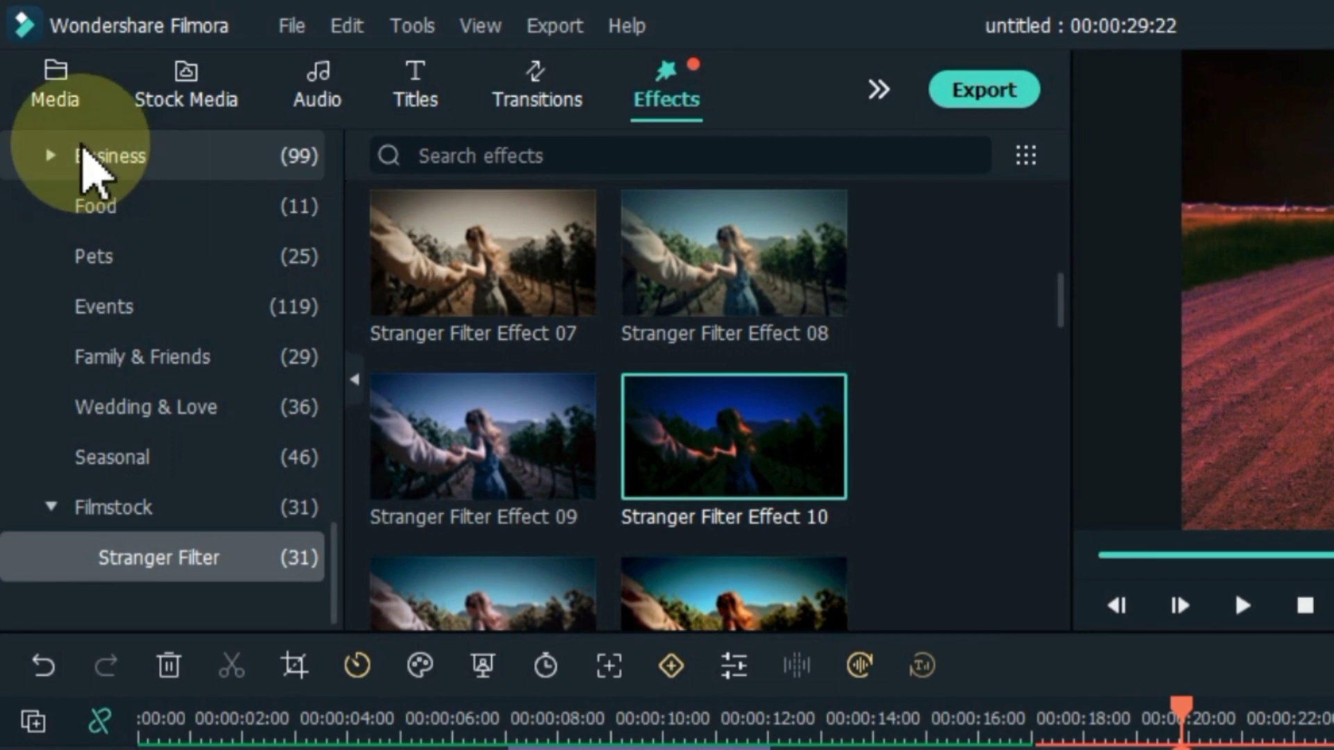
pyautogui.click(56, 89)
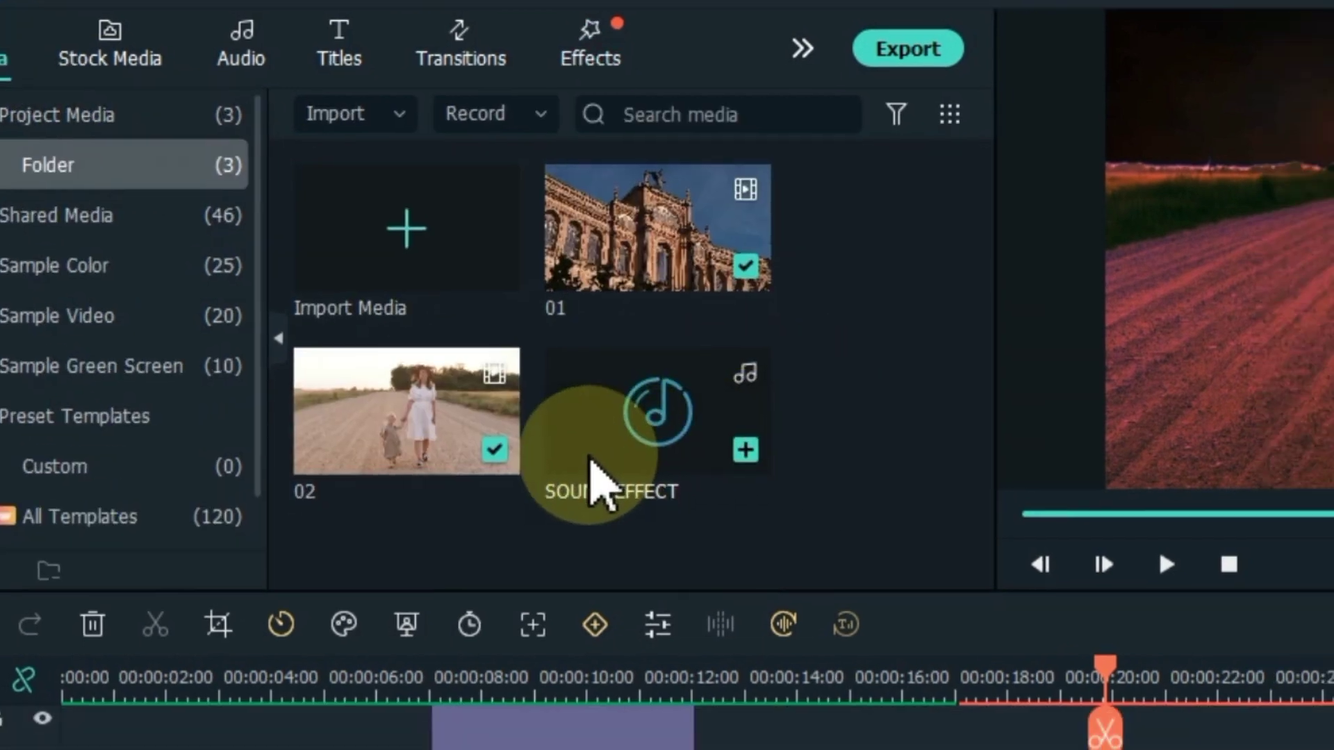
# Add SOUND EFFECT under the second road section and squash the first element copy into the top of the frame.
pyautogui.moveTo(734, 454); pyautogui.dragTo(403, 632)
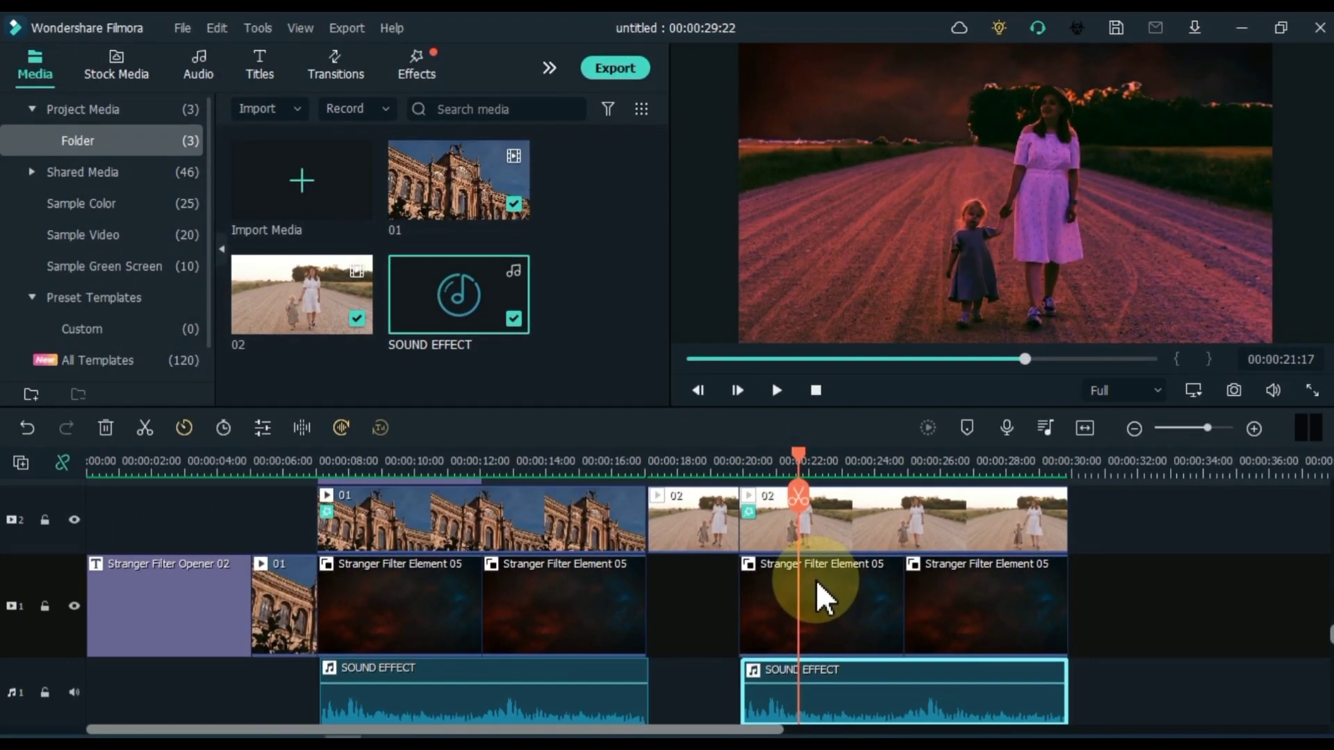
pyautogui.doubleClick(817, 580)
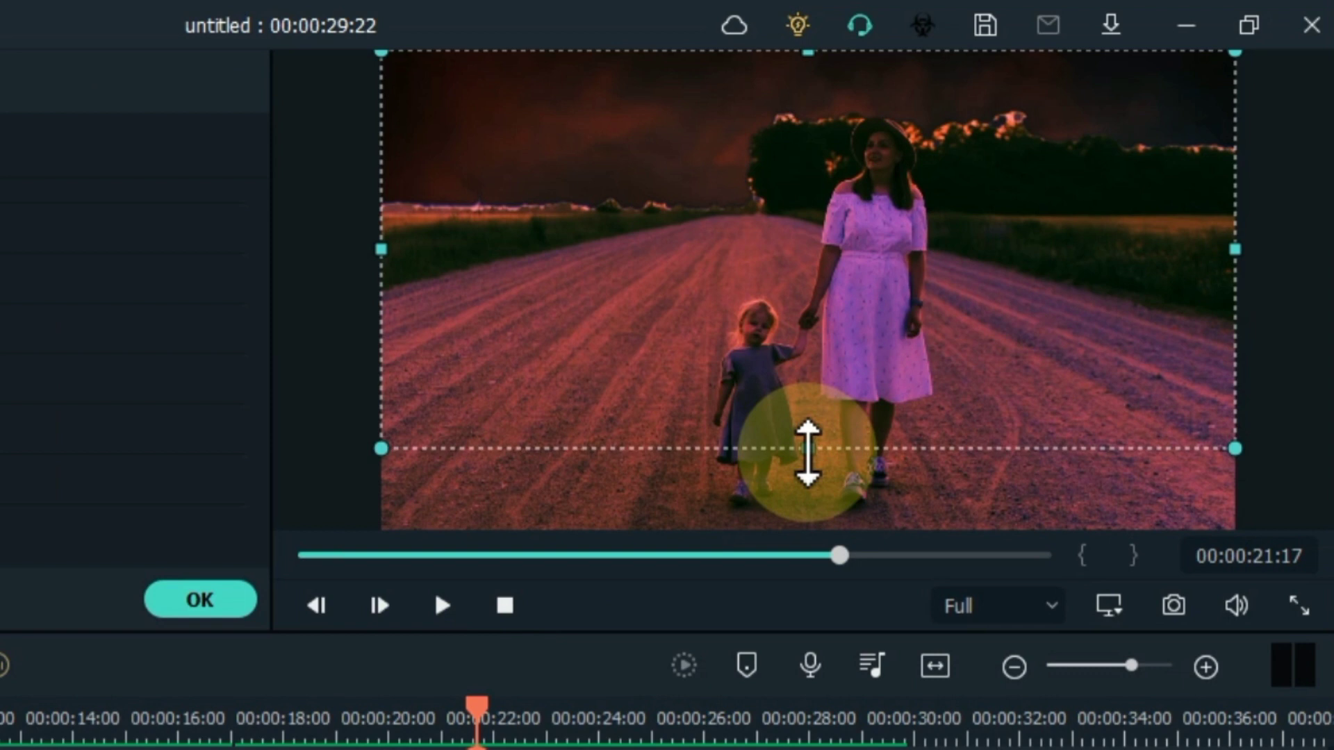
pyautogui.moveTo(808, 451); pyautogui.dragTo(807, 232)
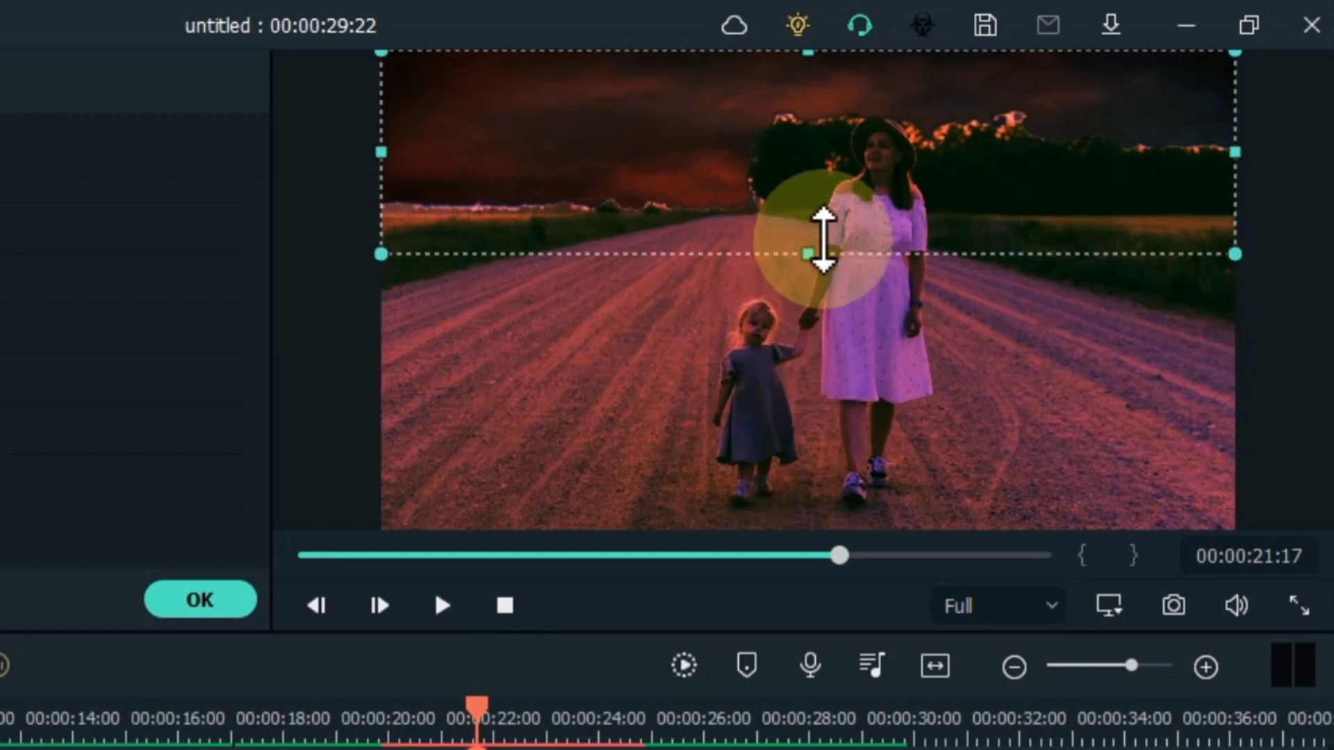
pyautogui.moveTo(477, 709); pyautogui.dragTo(533, 708)
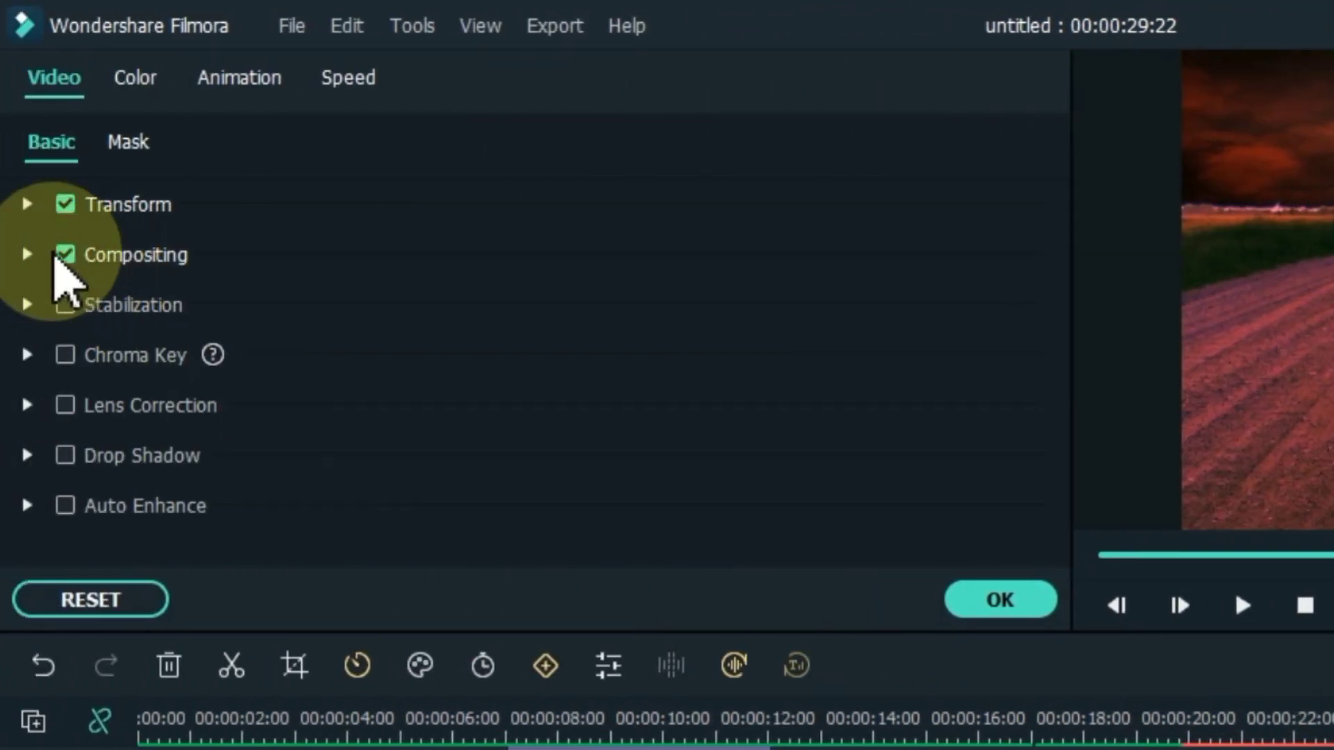
# Squash the last element clip to about 36% Scale Y in the sky area and confirm.
pyautogui.click(30, 206)
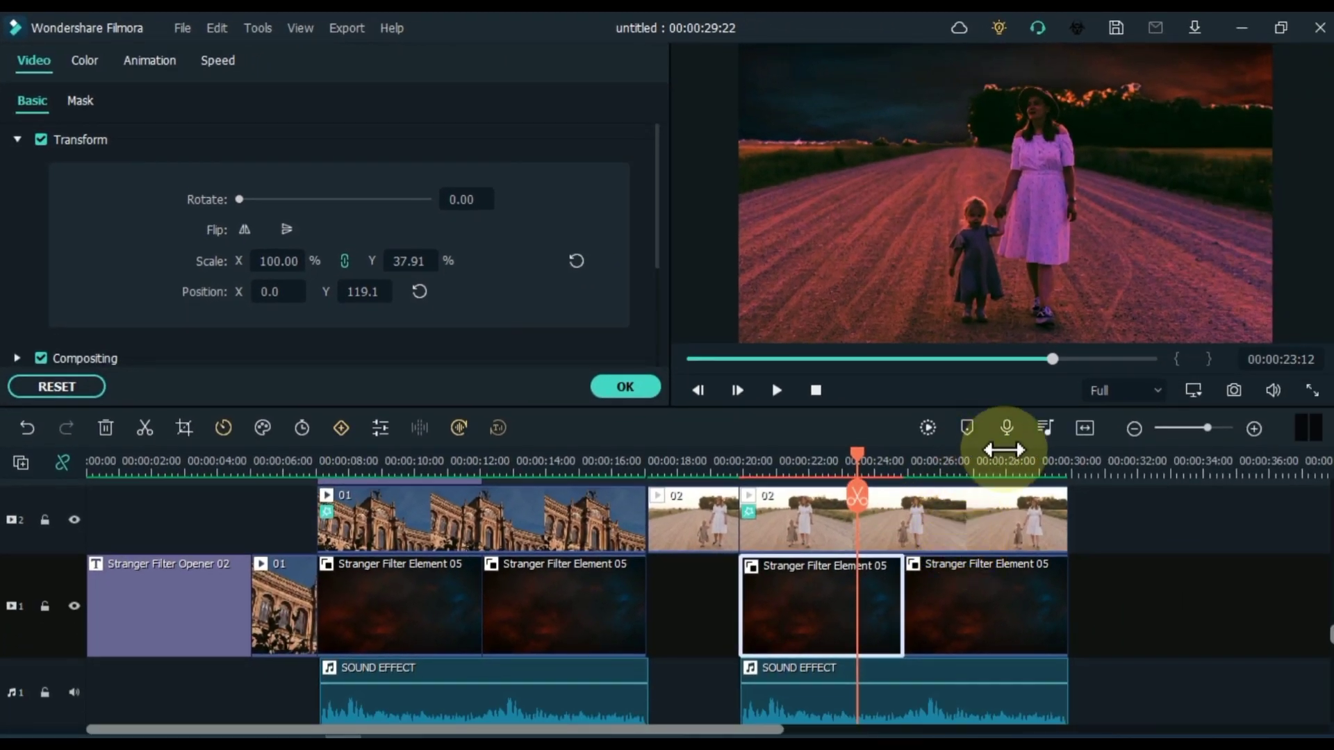
pyautogui.click(1004, 460)
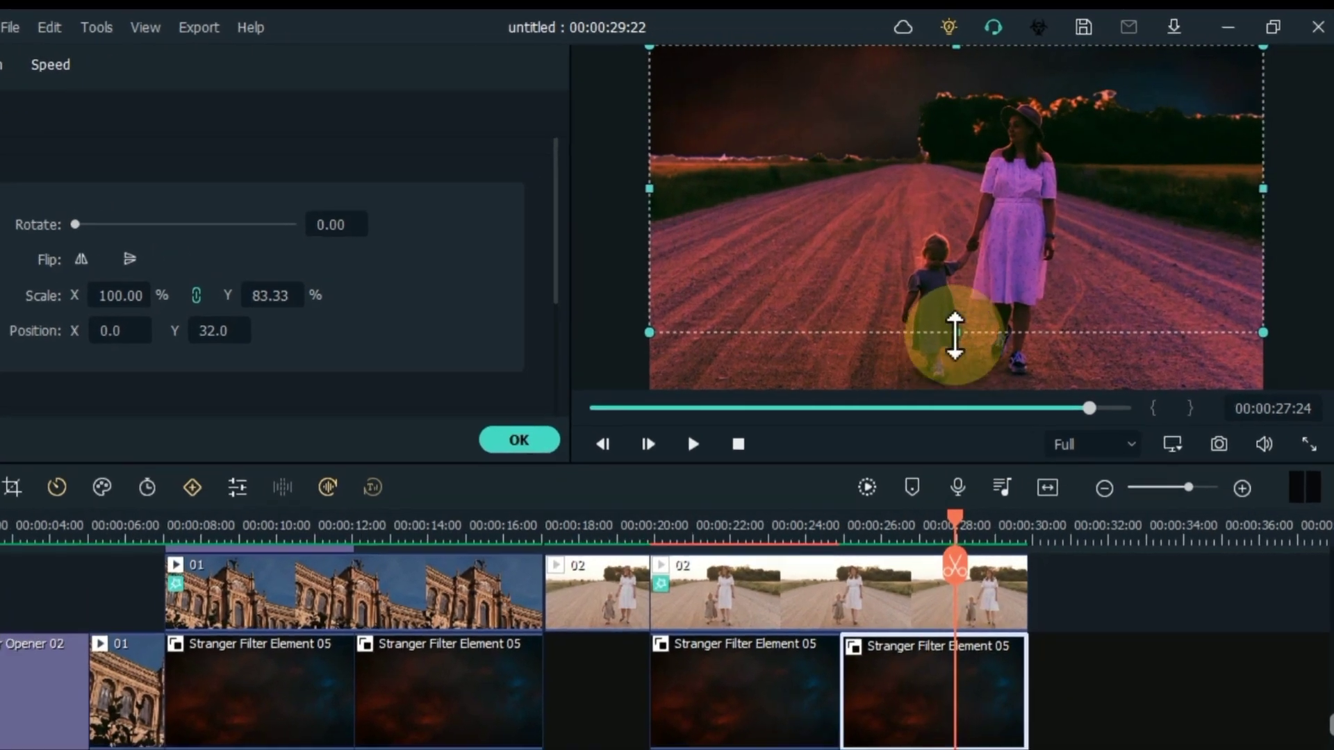
pyautogui.moveTo(1004, 295); pyautogui.dragTo(1005, 166)
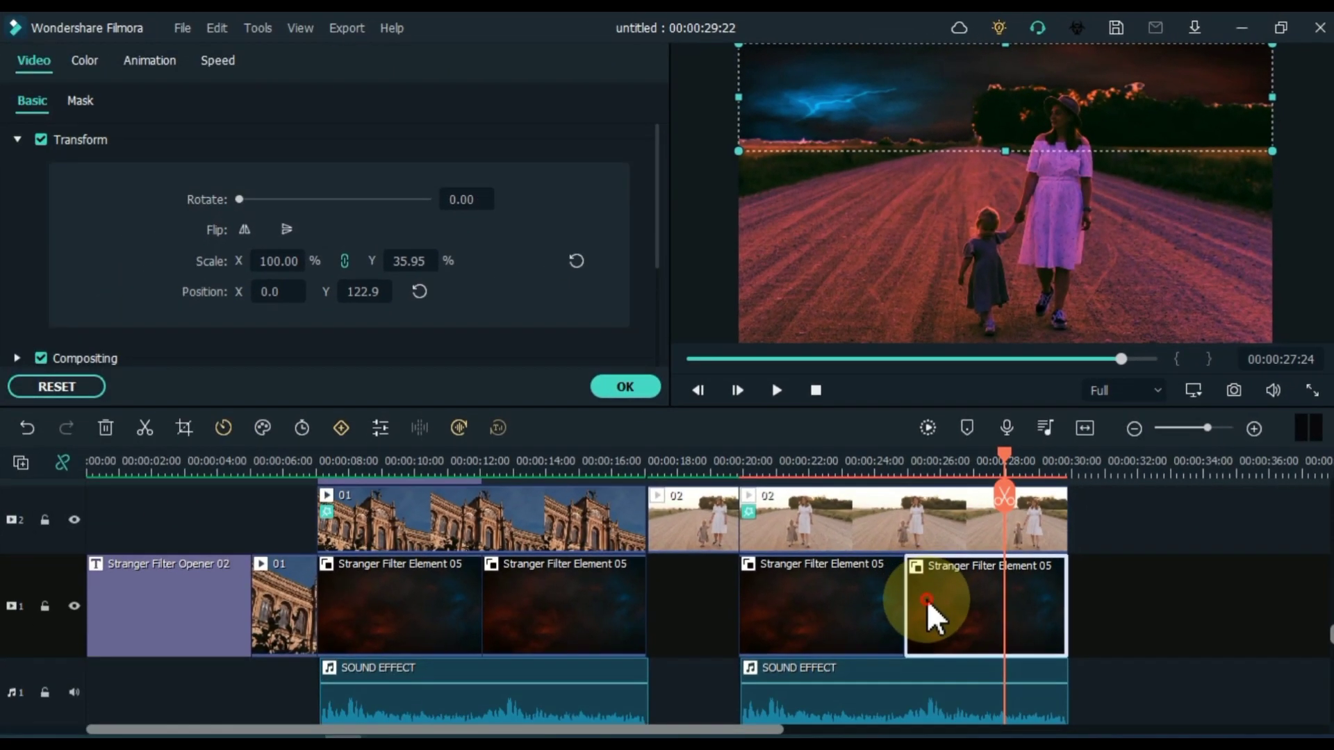
pyautogui.click(626, 386)
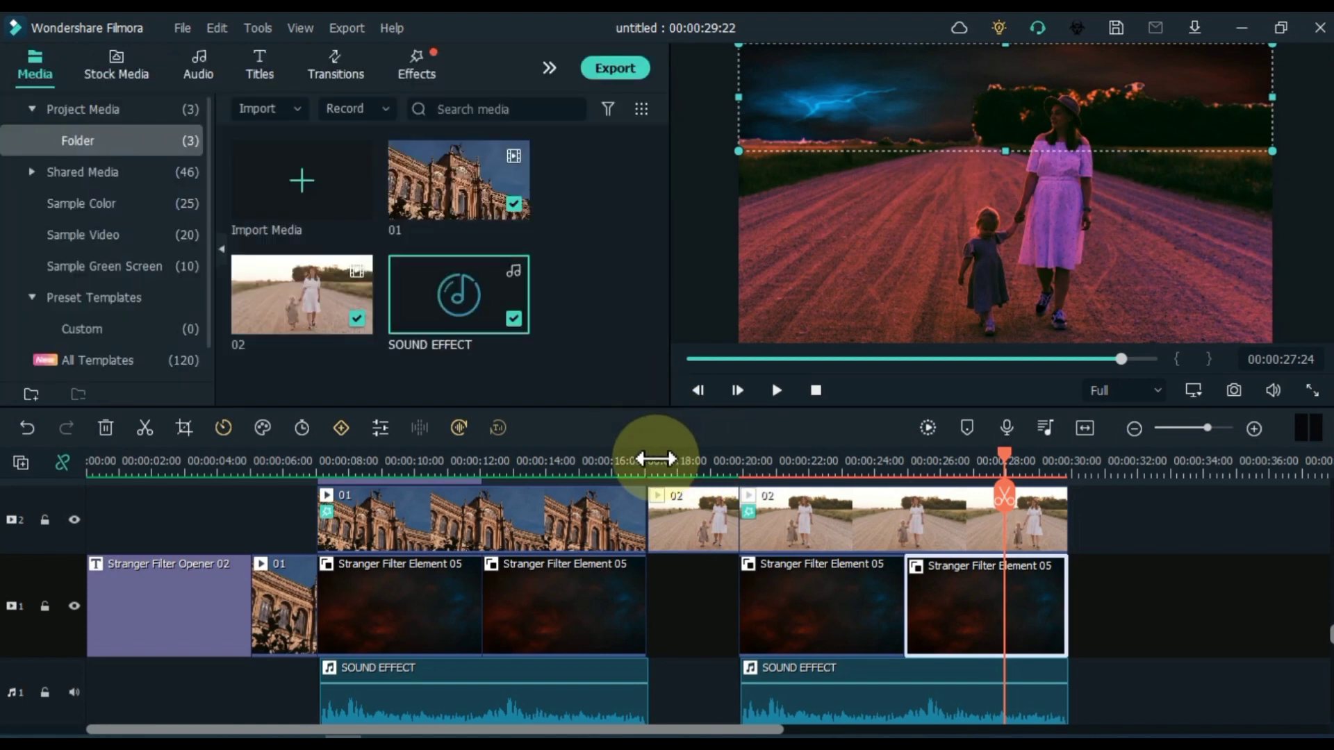
# Play the edit back from about 00:00:17, where the road section starts.
pyautogui.click(655, 458)
pyautogui.click(777, 390)
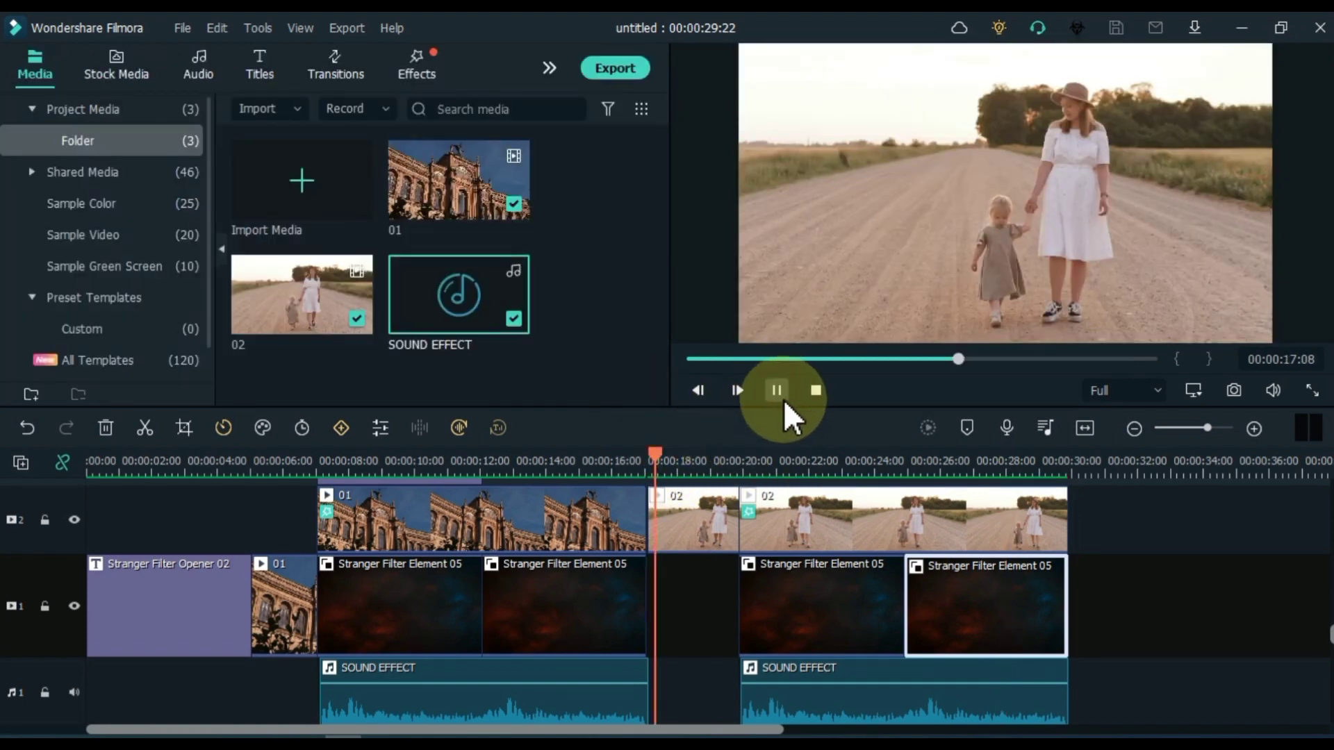